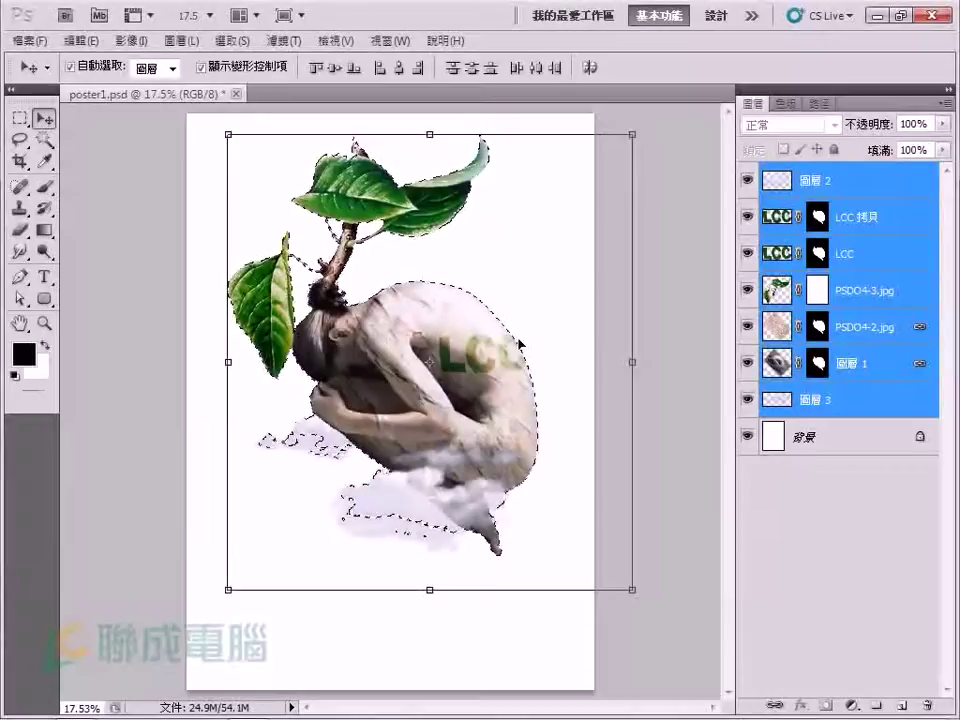
Add a new empty layer, 圖層 4, directly above the 背景 background layer.
click(822, 442)
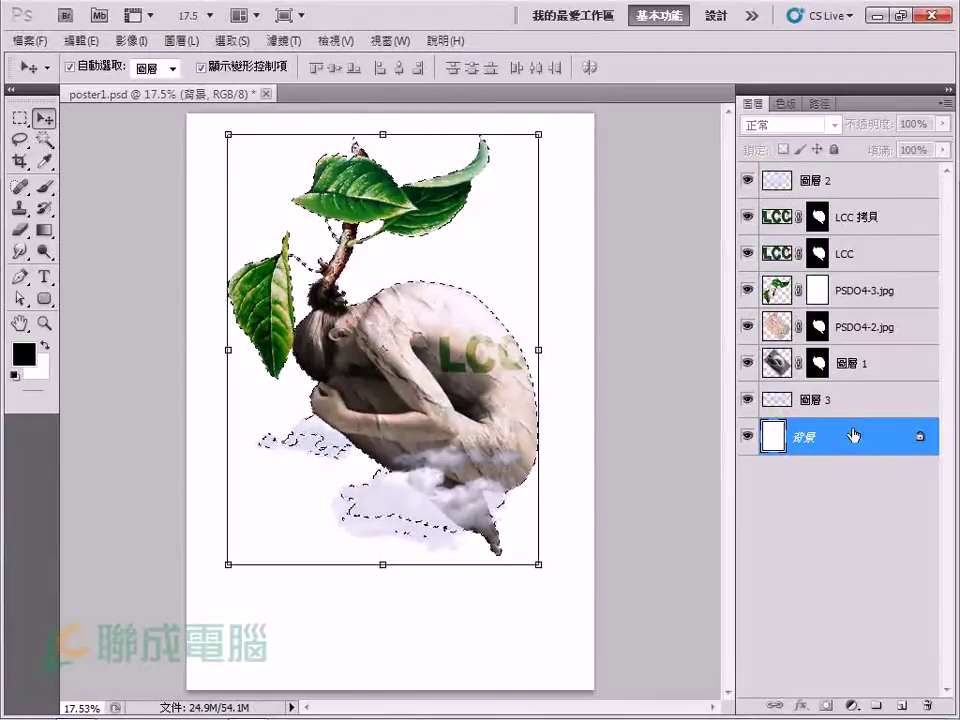
click(897, 707)
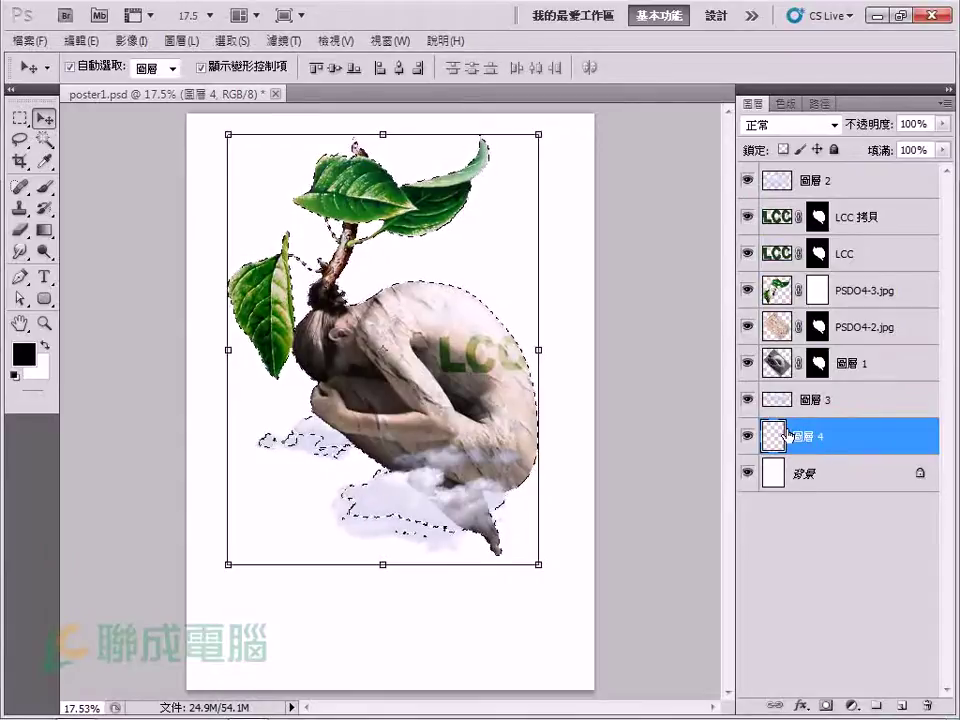
Reset to default colours, fill the figure-and-clouds selection with black, then deselect.
click(15, 374)
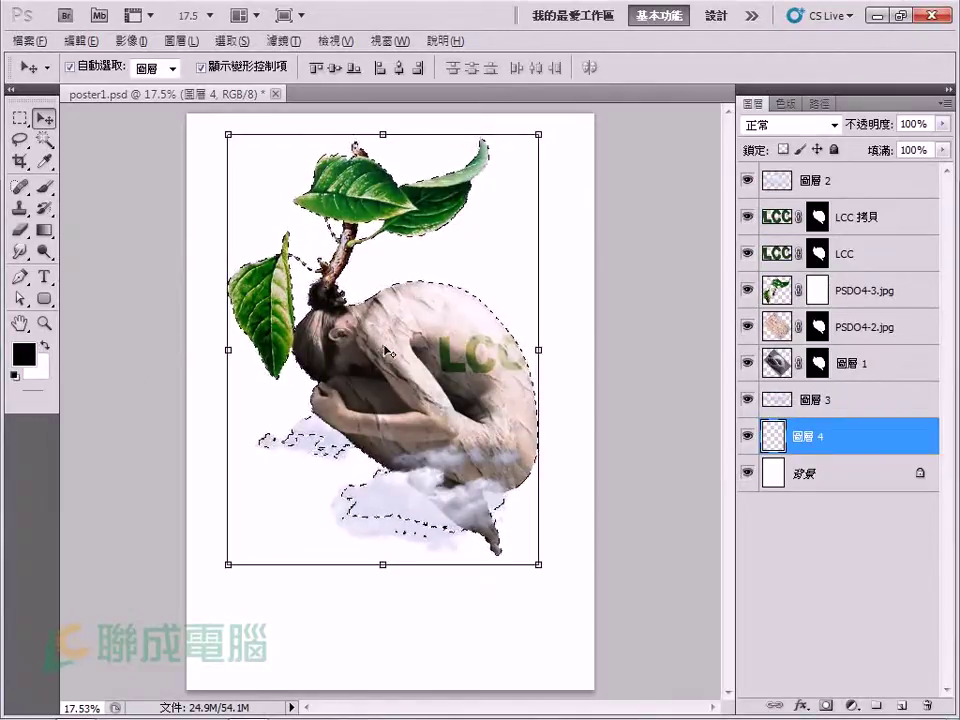
key(alt+BackSpace)
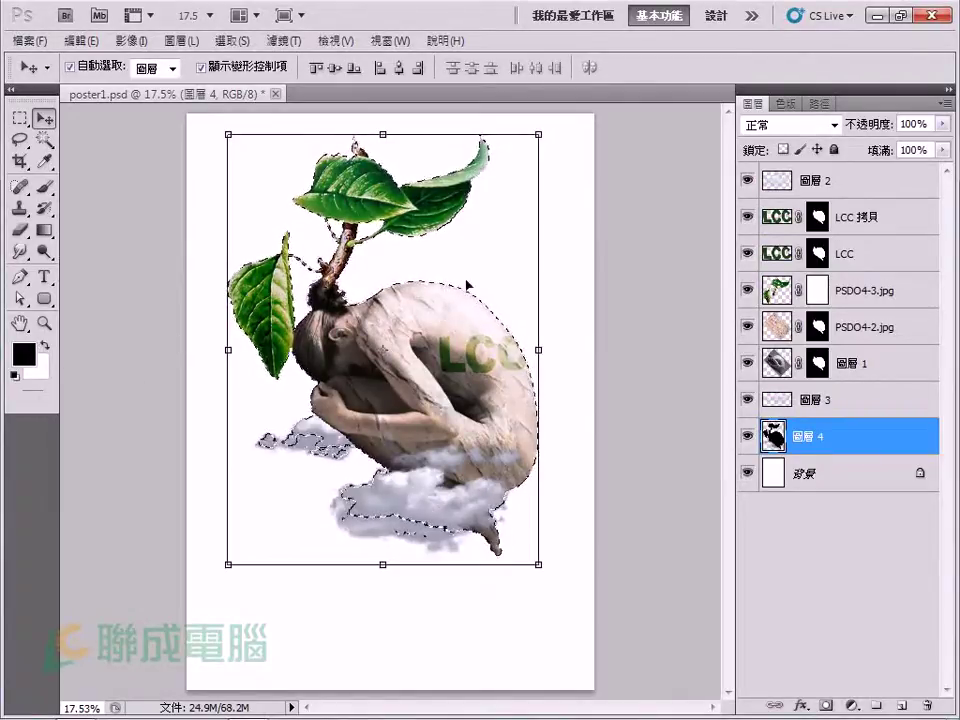
key(ctrl+d)
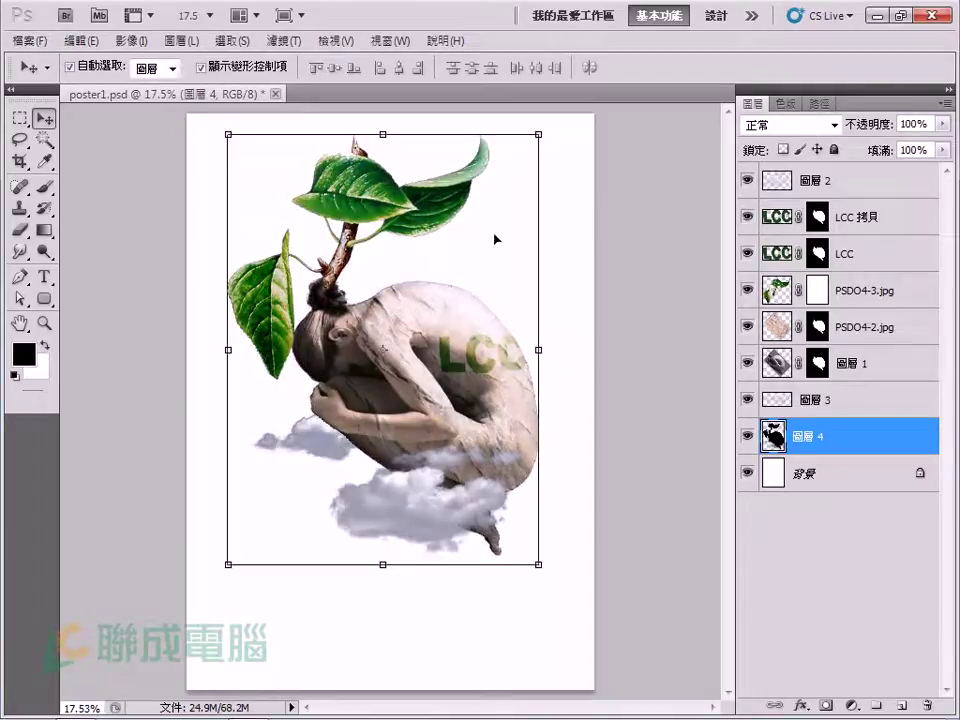
Free-transform the black silhouette: flatten, shrink and skew it into a shadow below the figure.
drag(382, 563, 382, 603)
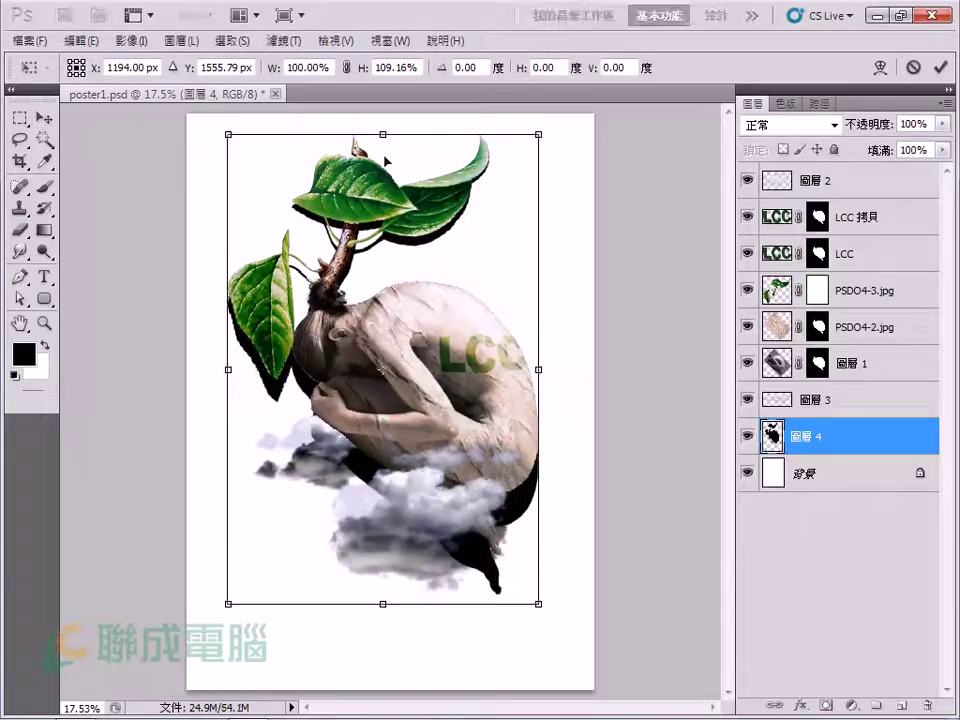
mouse_move(383, 134)
mouse_down()
mouse_move(352, 476)
mouse_move(352, 376)
mouse_move(354, 491)
mouse_up()
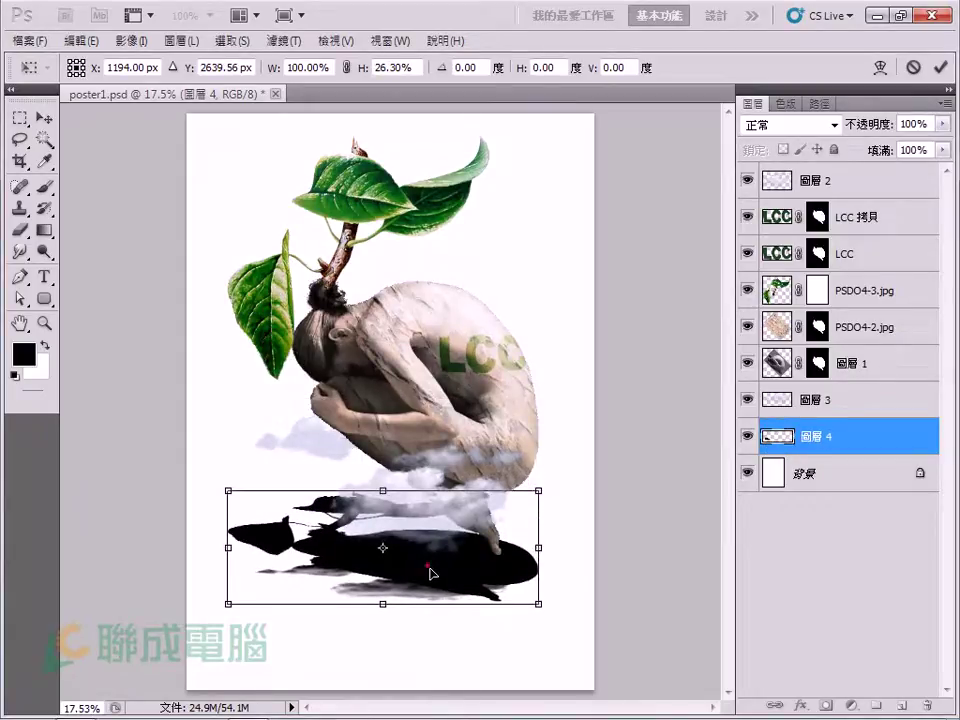
drag(429, 568, 431, 585)
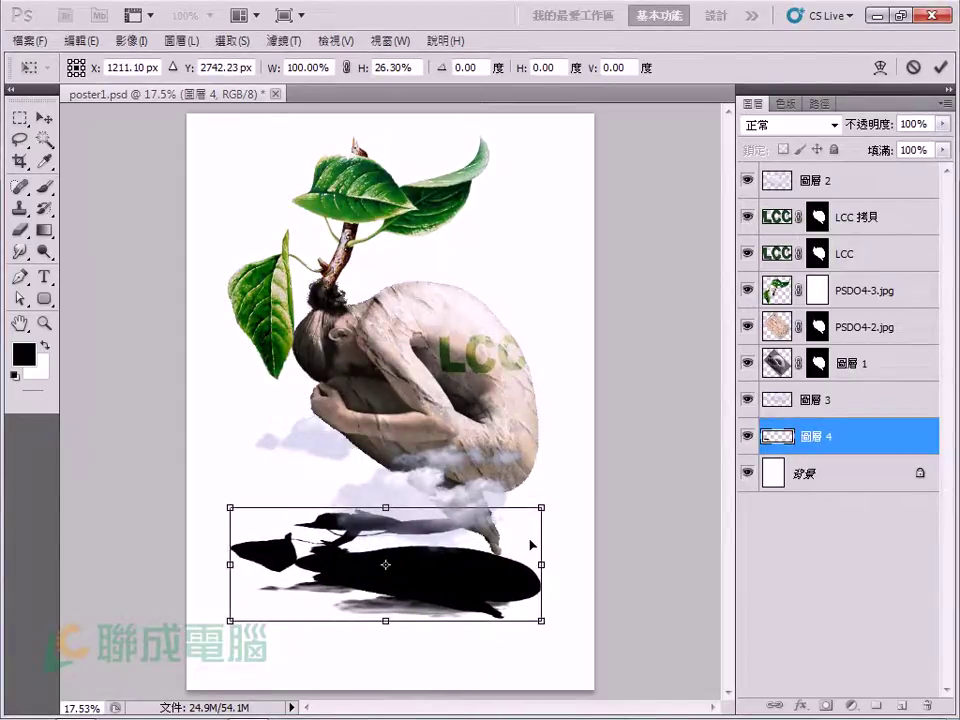
drag(541, 509, 529, 517)
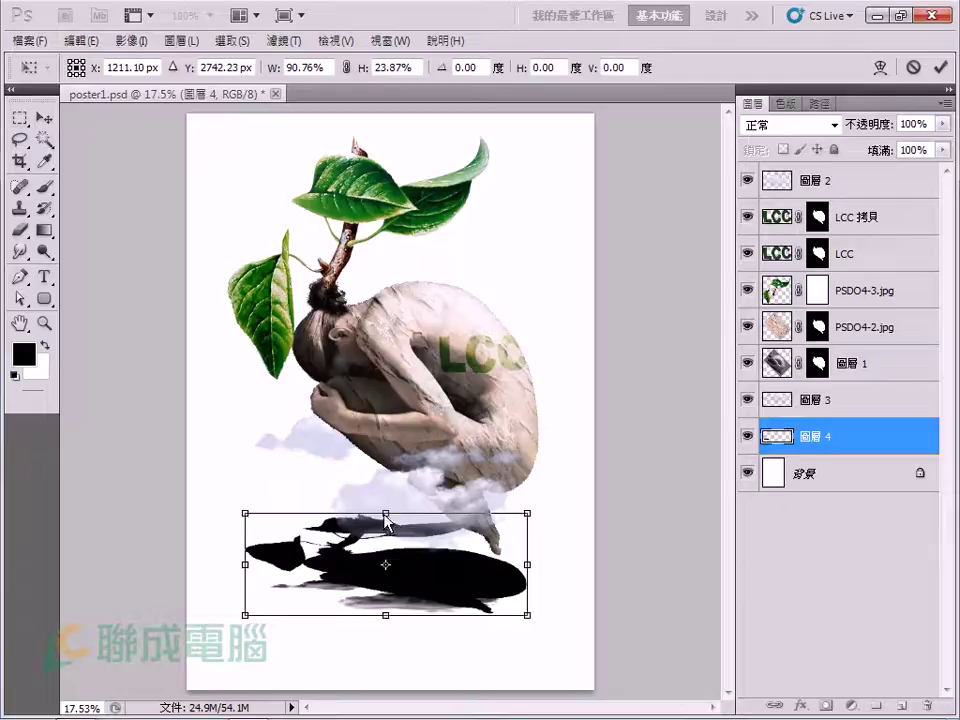
mouse_move(386, 515)
mouse_down()
mouse_move(341, 522)
mouse_move(399, 549)
mouse_move(365, 547)
mouse_move(407, 553)
mouse_move(372, 548)
mouse_up()
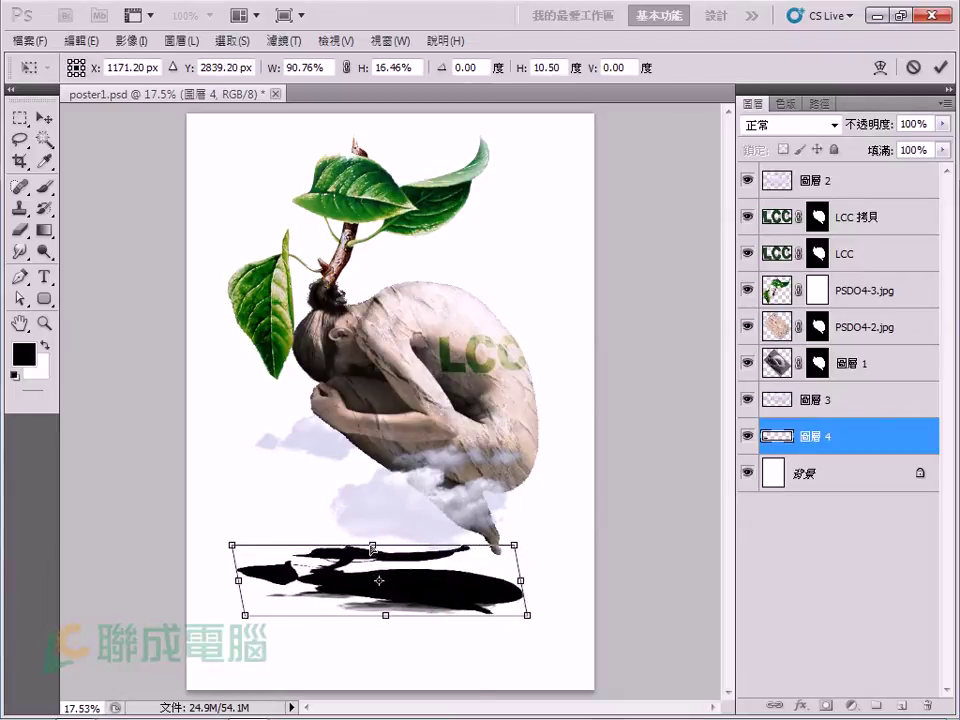
drag(533, 617, 568, 617)
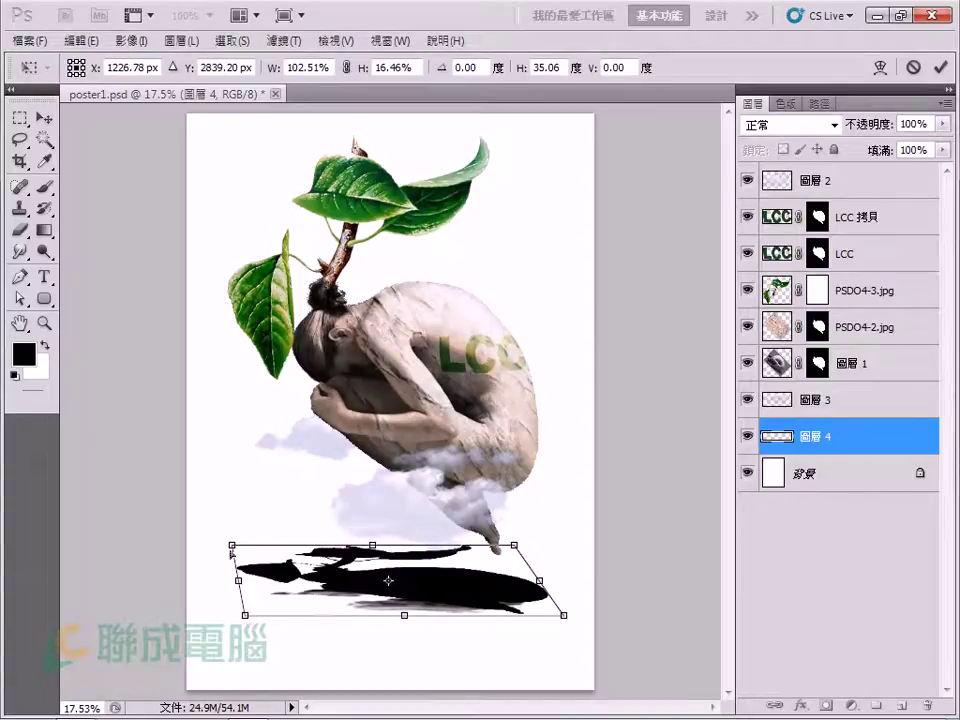
drag(233, 552, 261, 551)
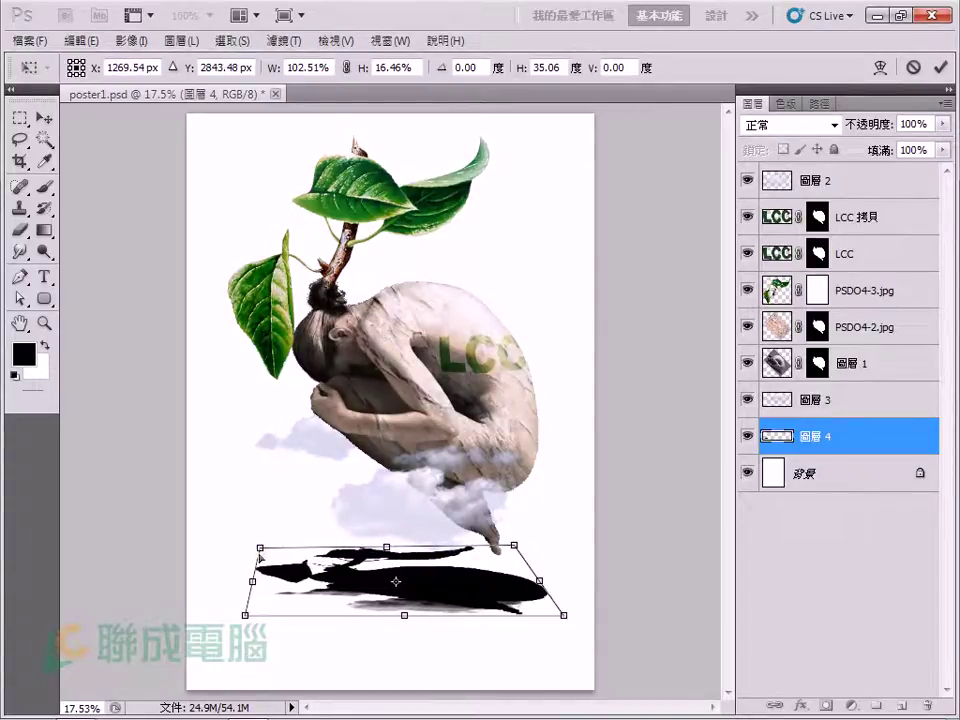
double_click(447, 591)
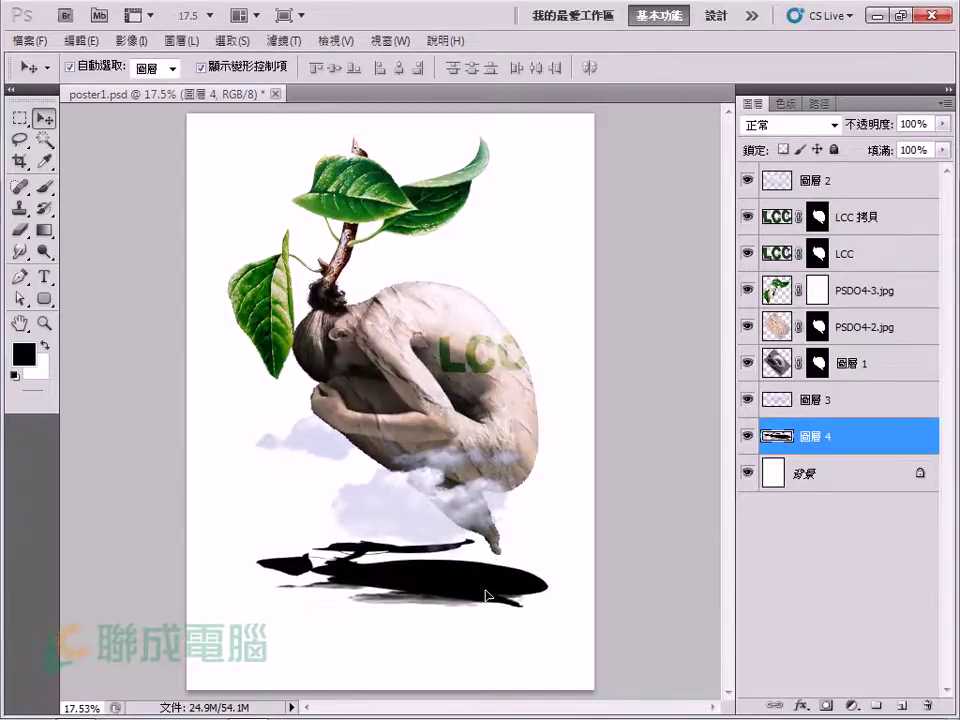
Nudge the shadow left and apply a Gaussian Blur with an 8.0-pixel radius.
drag(484, 591, 471, 594)
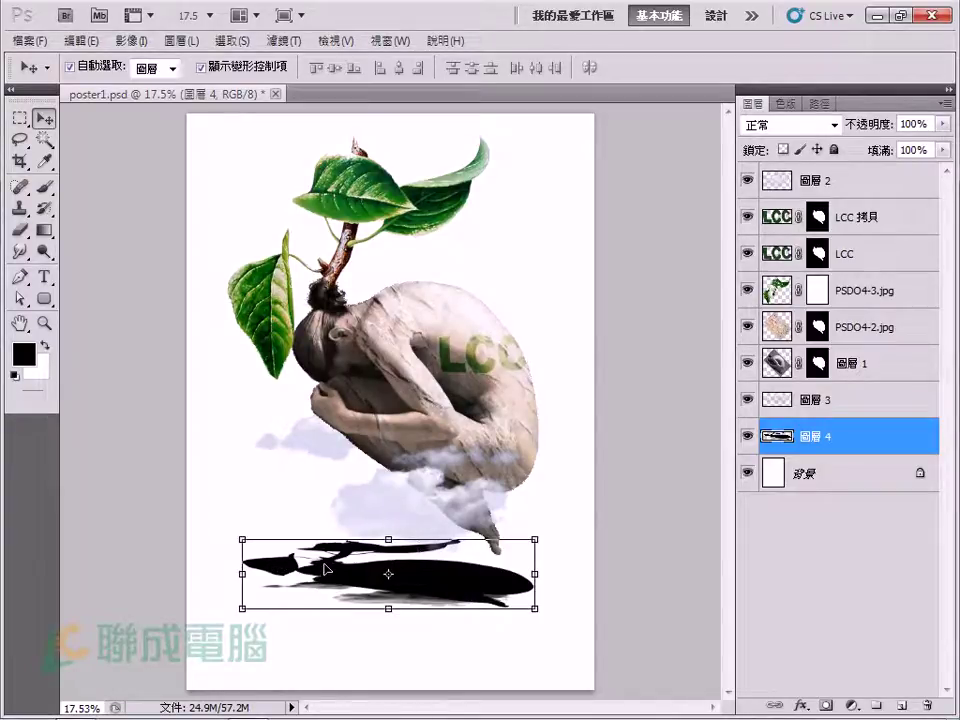
click(201, 67)
click(289, 41)
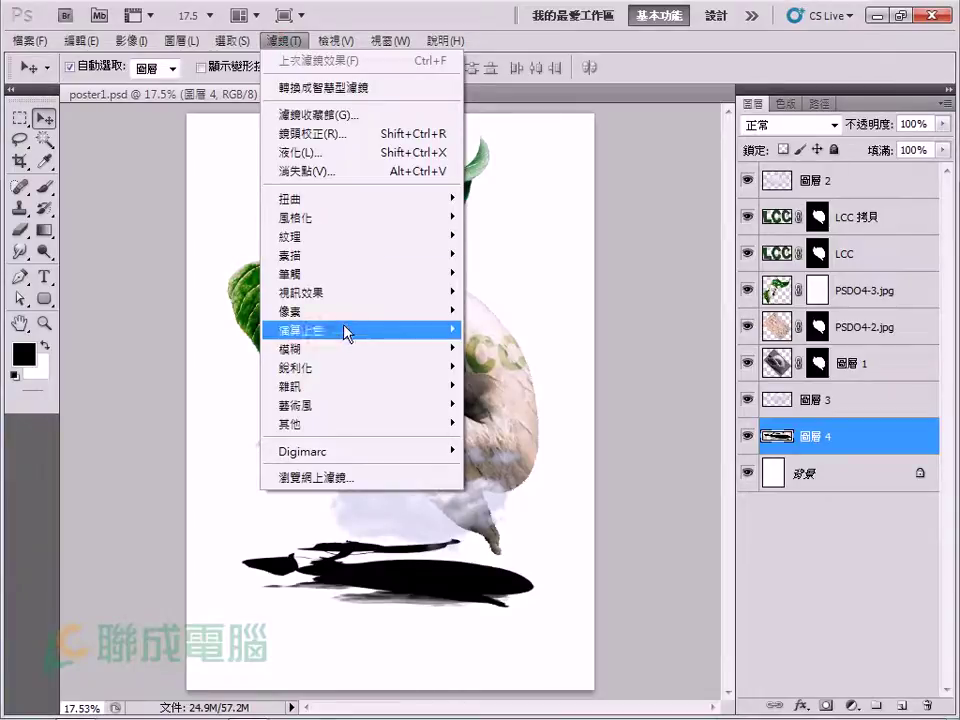
mouse_move(352, 348)
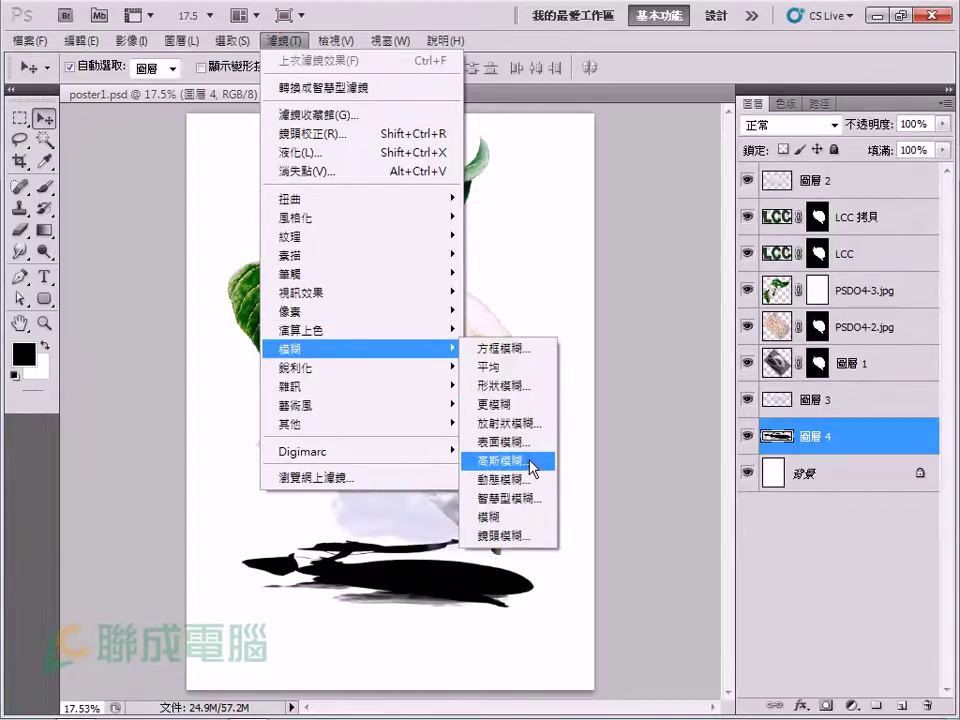
click(530, 460)
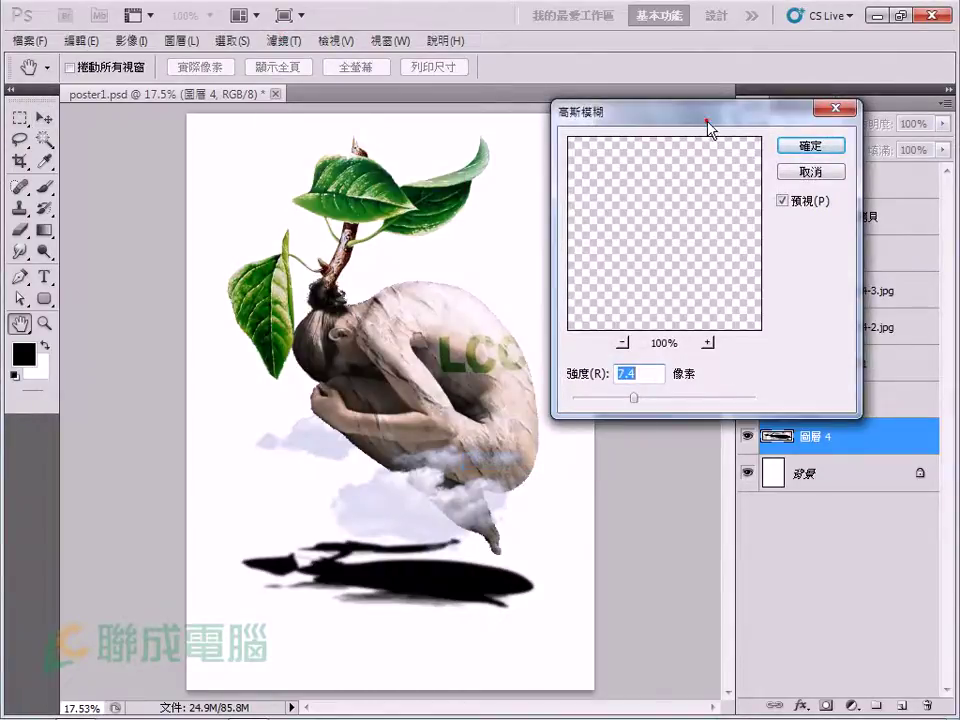
drag(707, 122, 722, 119)
mouse_move(650, 395)
mouse_down()
mouse_move(635, 395)
mouse_move(673, 399)
mouse_move(636, 407)
mouse_move(593, 398)
mouse_move(686, 410)
mouse_up()
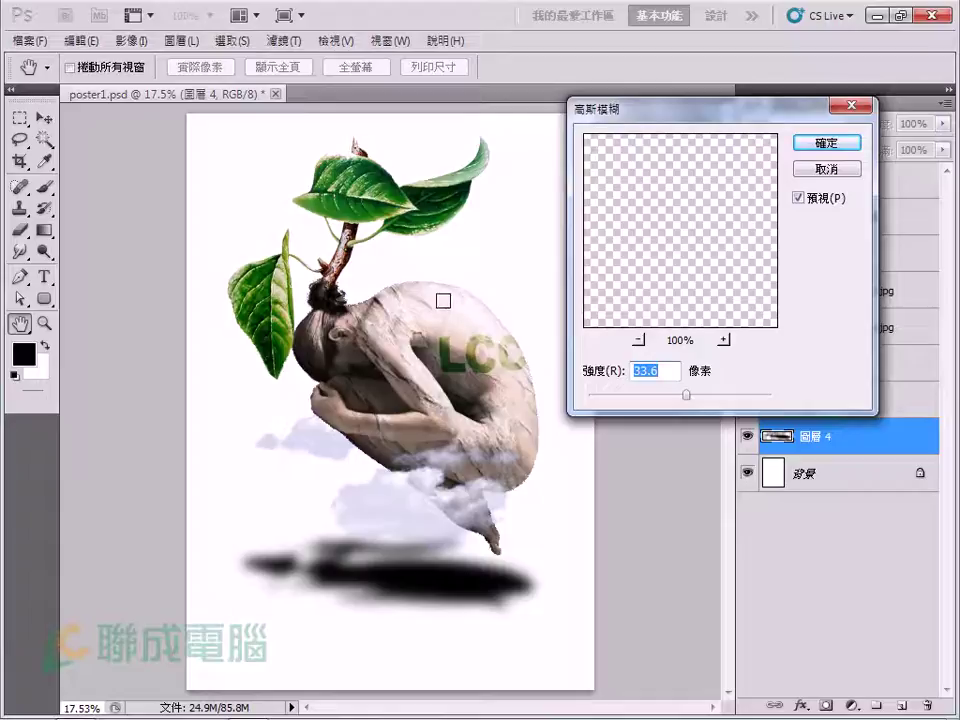
drag(688, 396, 633, 396)
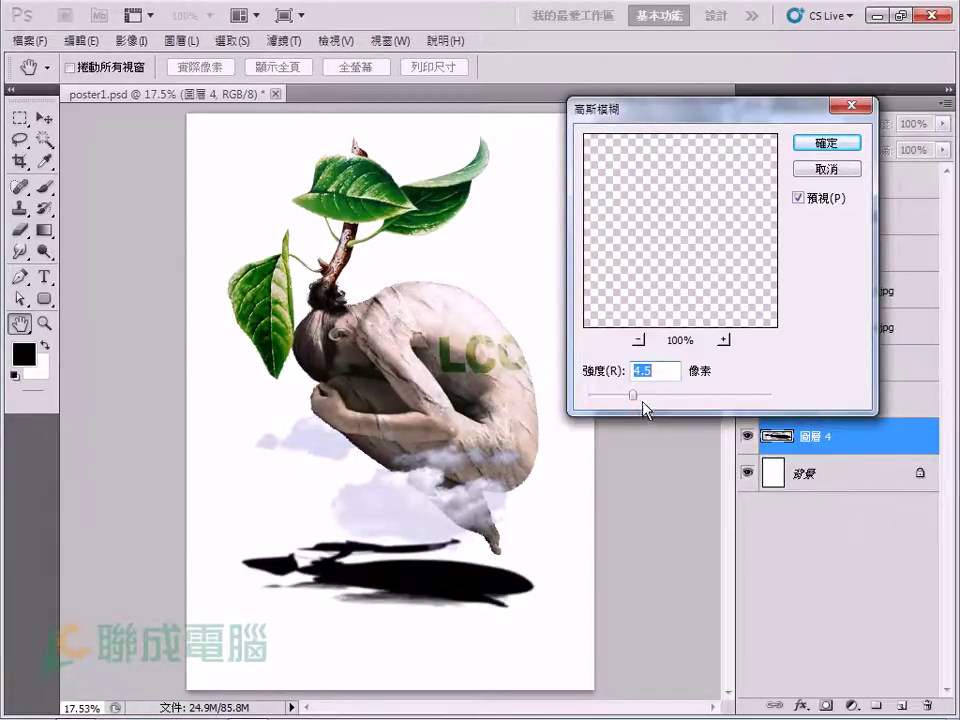
drag(633, 395, 653, 395)
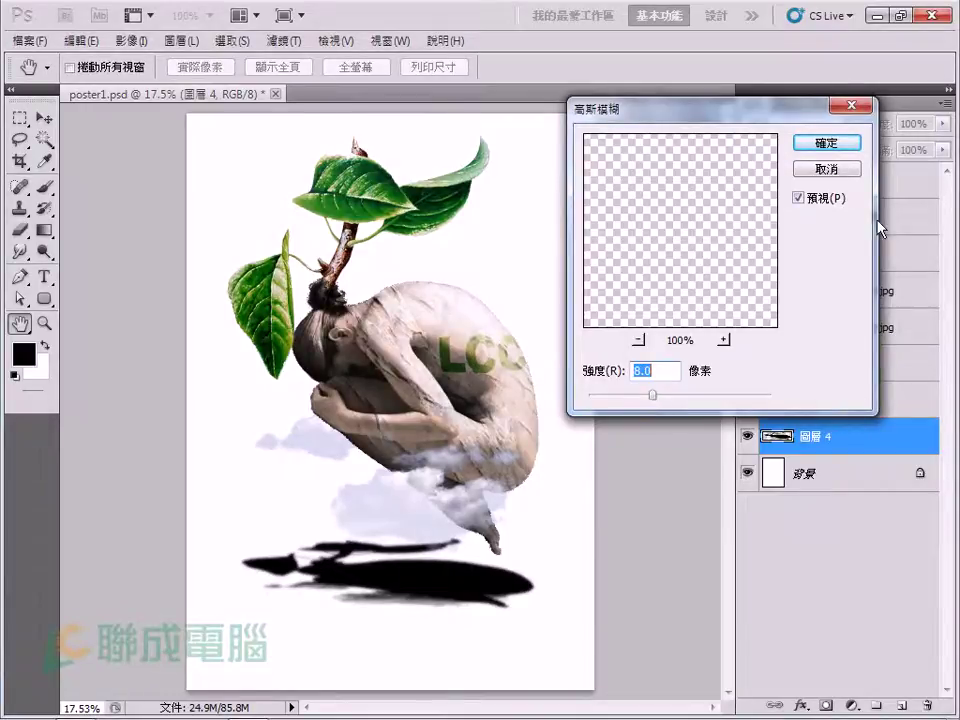
click(826, 142)
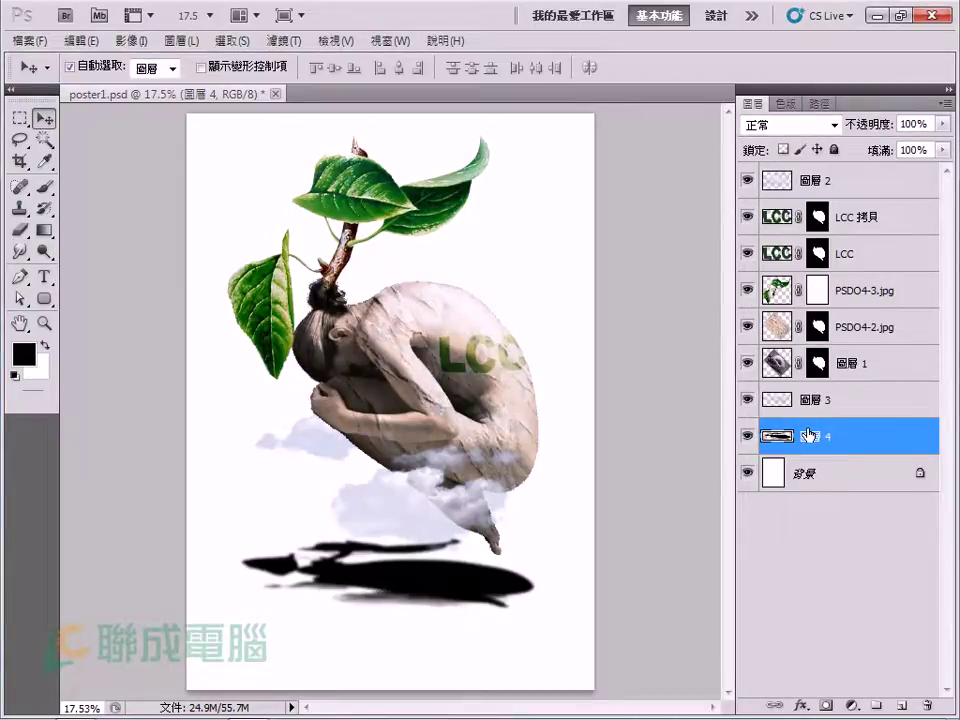
Add a layer mask to the shadow layer 圖層 4.
click(831, 660)
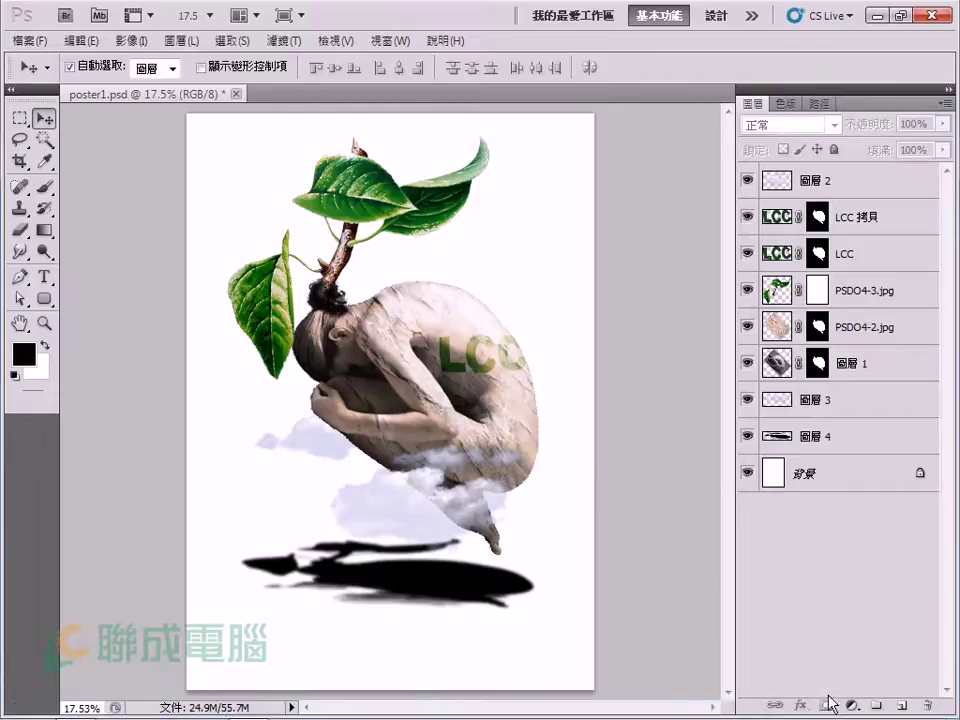
click(821, 442)
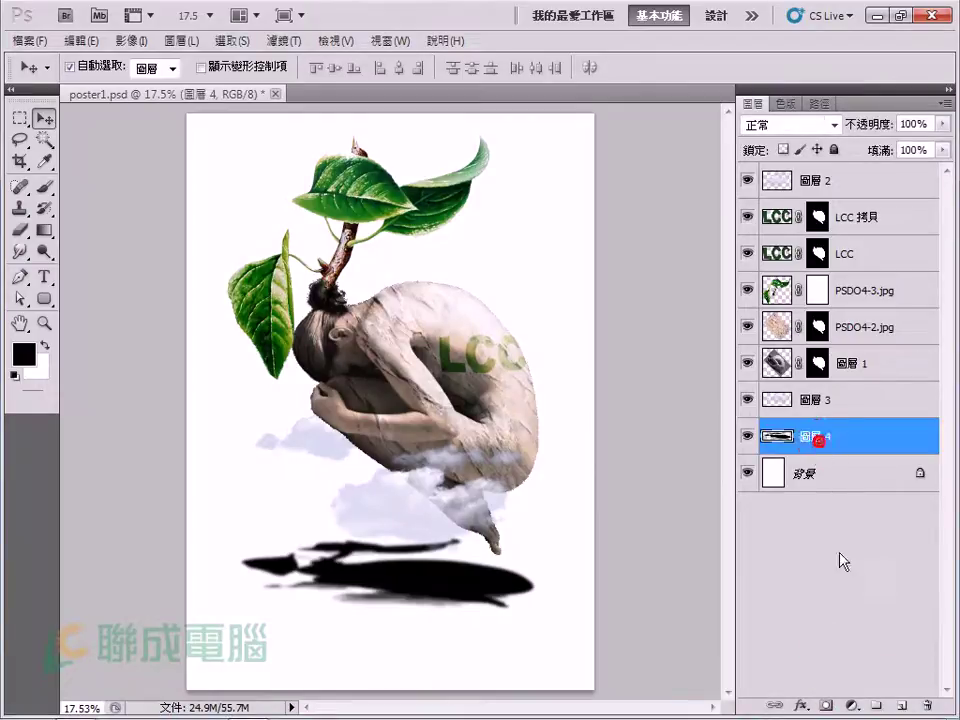
click(829, 704)
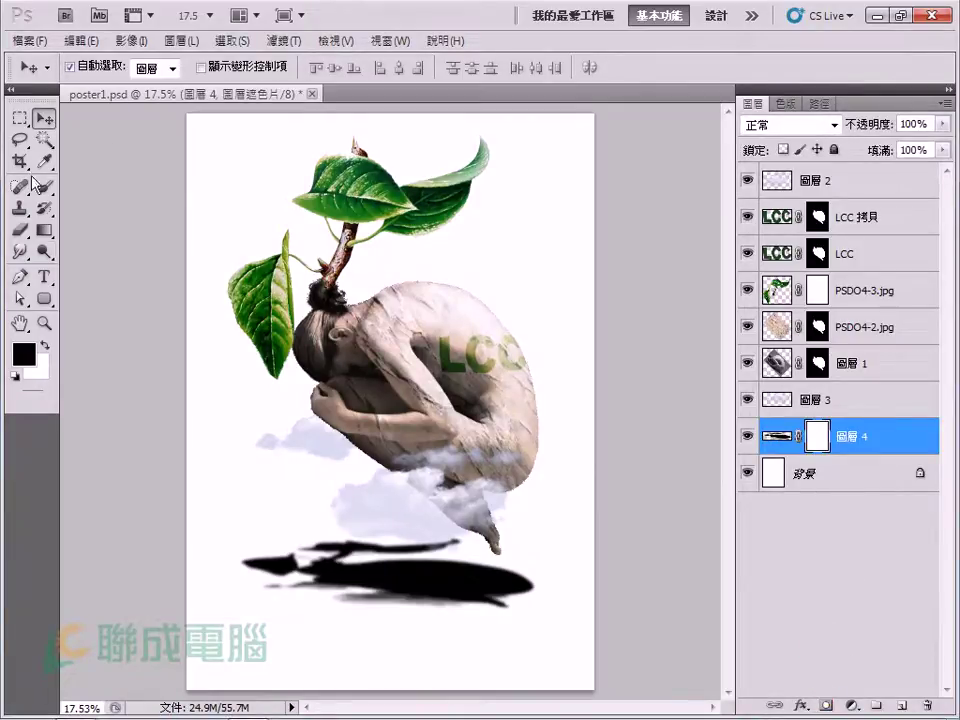
Drag a black-to-white gradient across the mask to fade the shadow's left side.
click(44, 230)
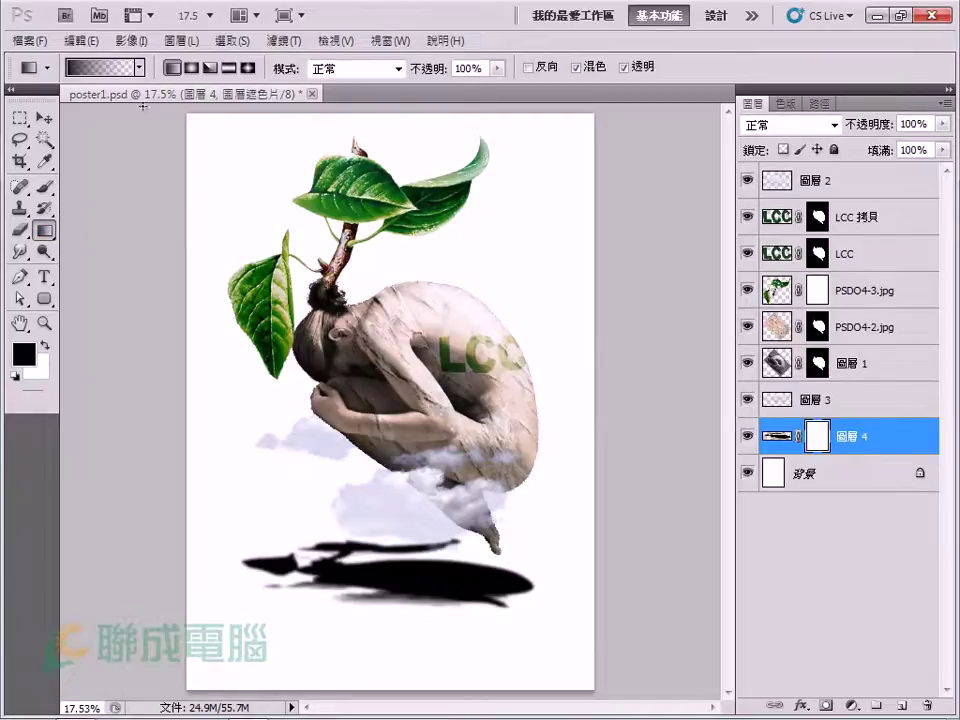
click(139, 67)
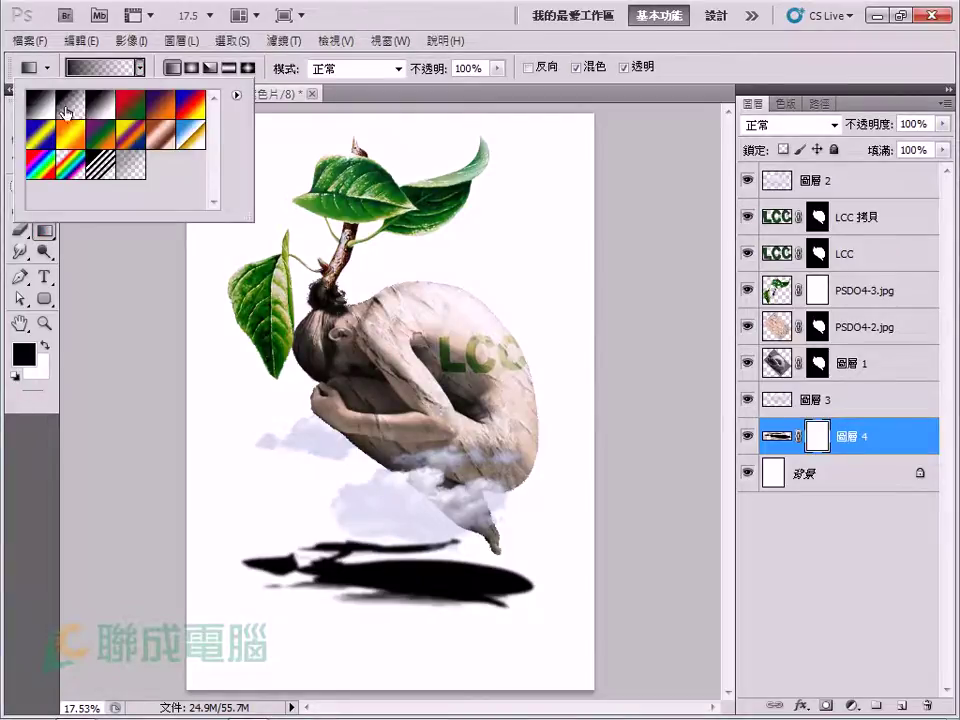
click(39, 101)
key(Return)
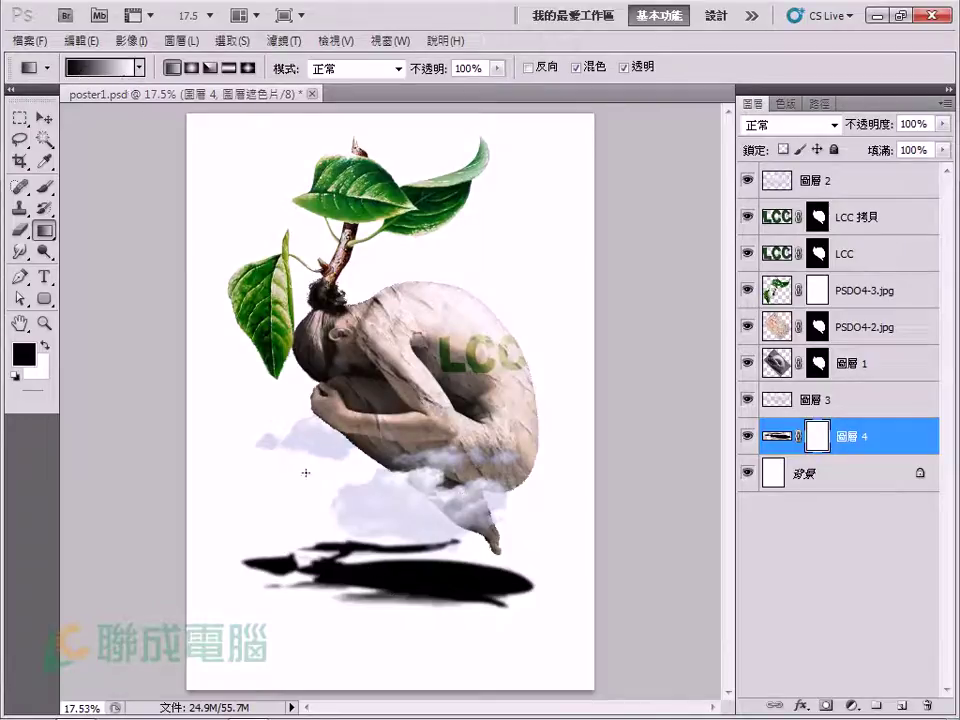
drag(350, 497, 515, 622)
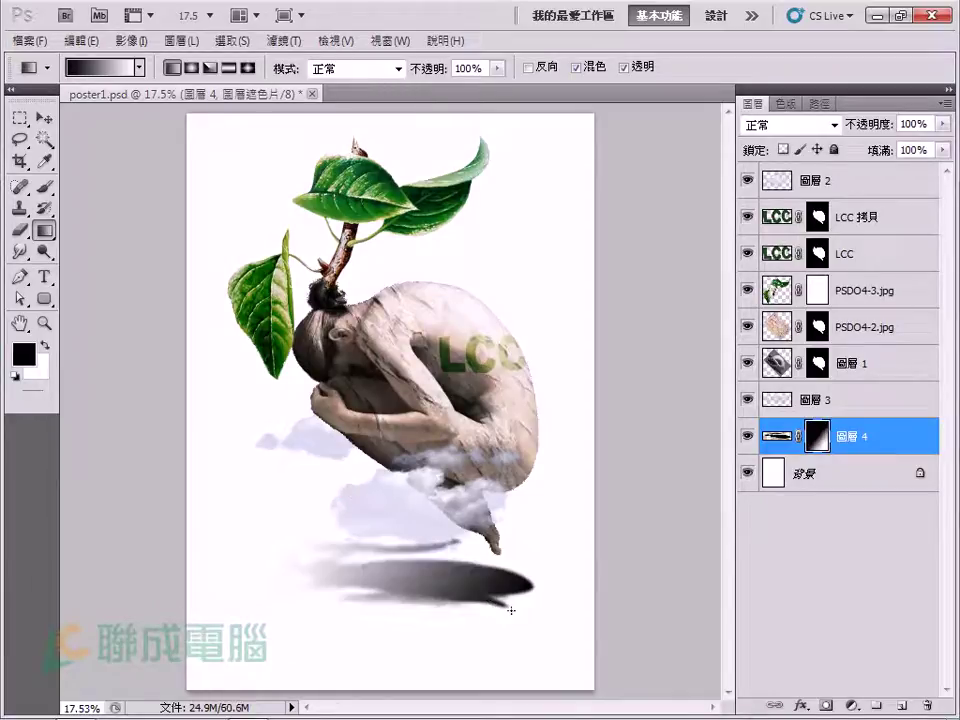
click(834, 124)
Set the shadow layer to Multiply, nudge it, and lower its opacity to 28%.
click(788, 209)
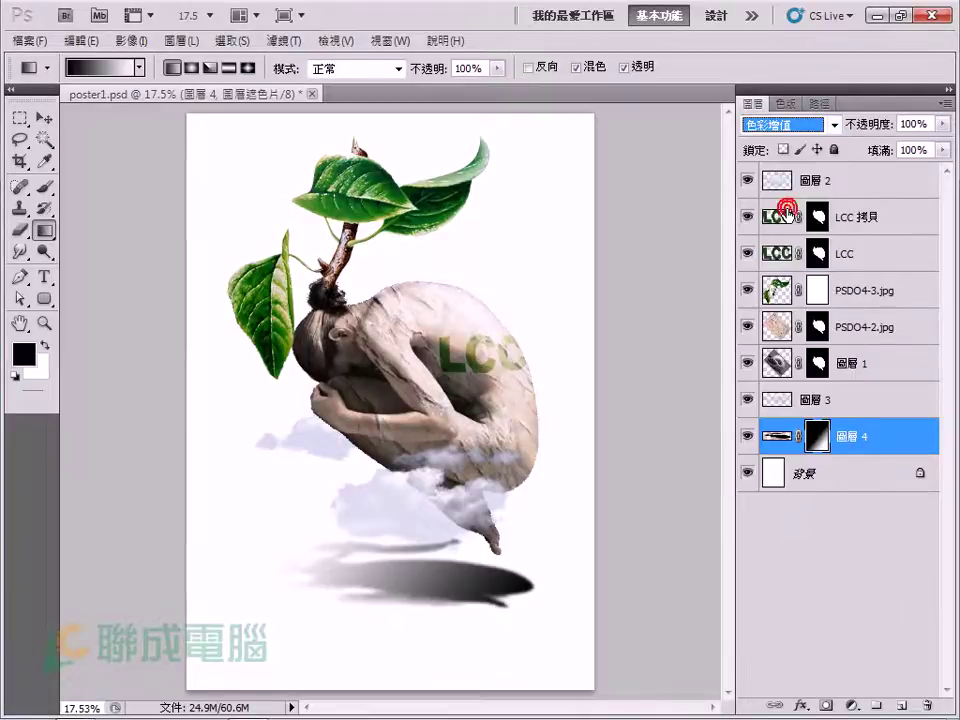
click(942, 124)
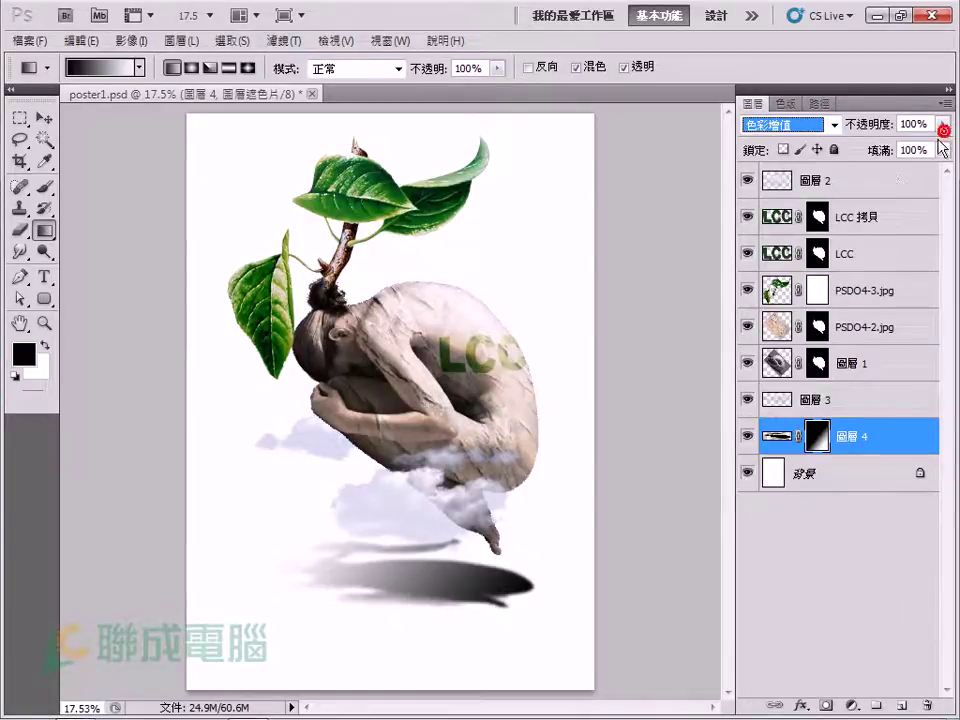
drag(942, 142, 880, 147)
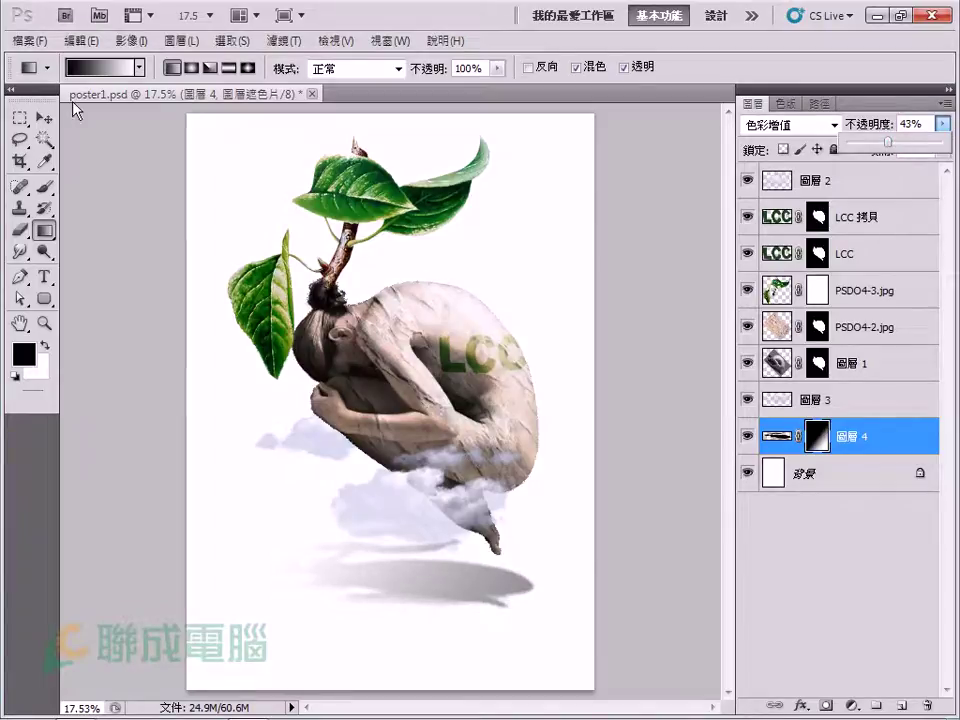
click(53, 118)
mouse_move(463, 576)
mouse_down()
mouse_move(464, 597)
mouse_move(462, 533)
mouse_move(462, 597)
mouse_move(460, 585)
mouse_up()
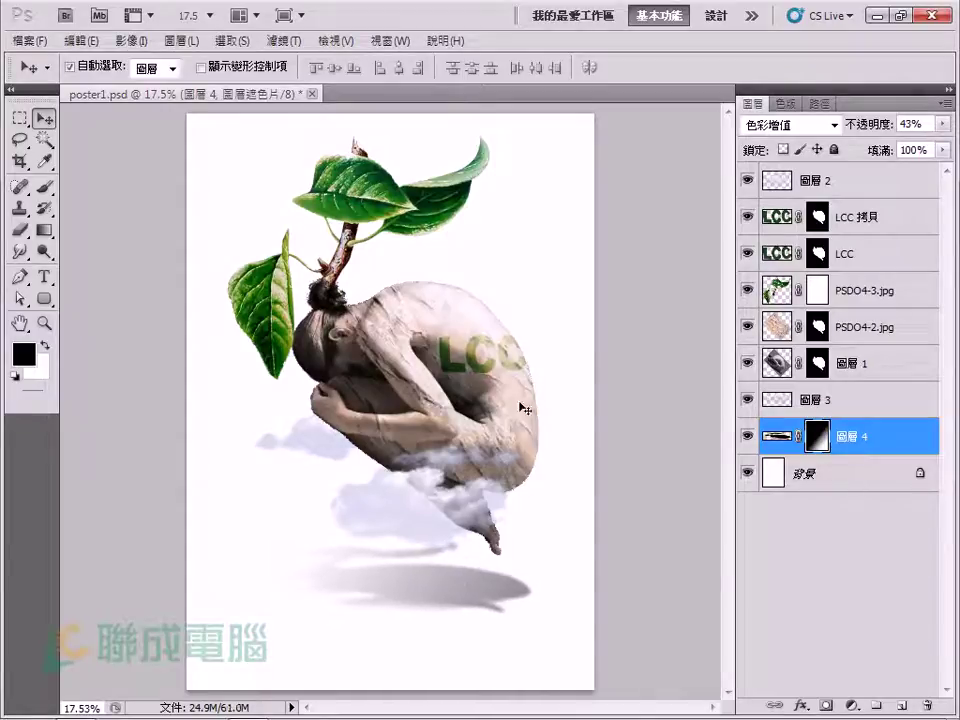
drag(942, 123, 872, 156)
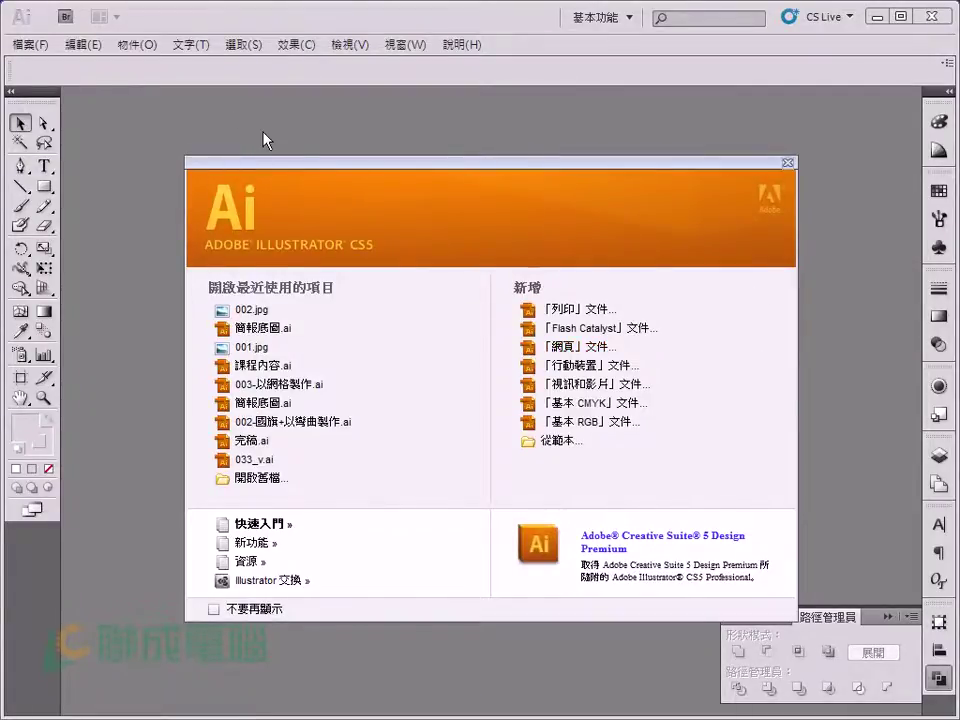
Create a new Print document at A4 size, 210 × 297 mm.
click(30, 44)
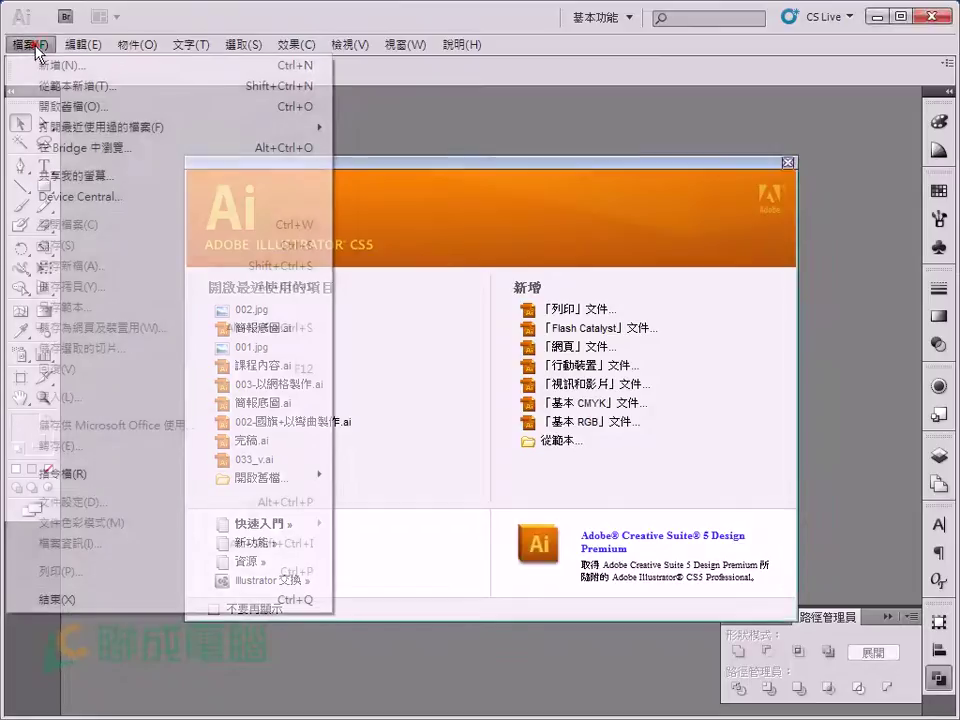
click(39, 63)
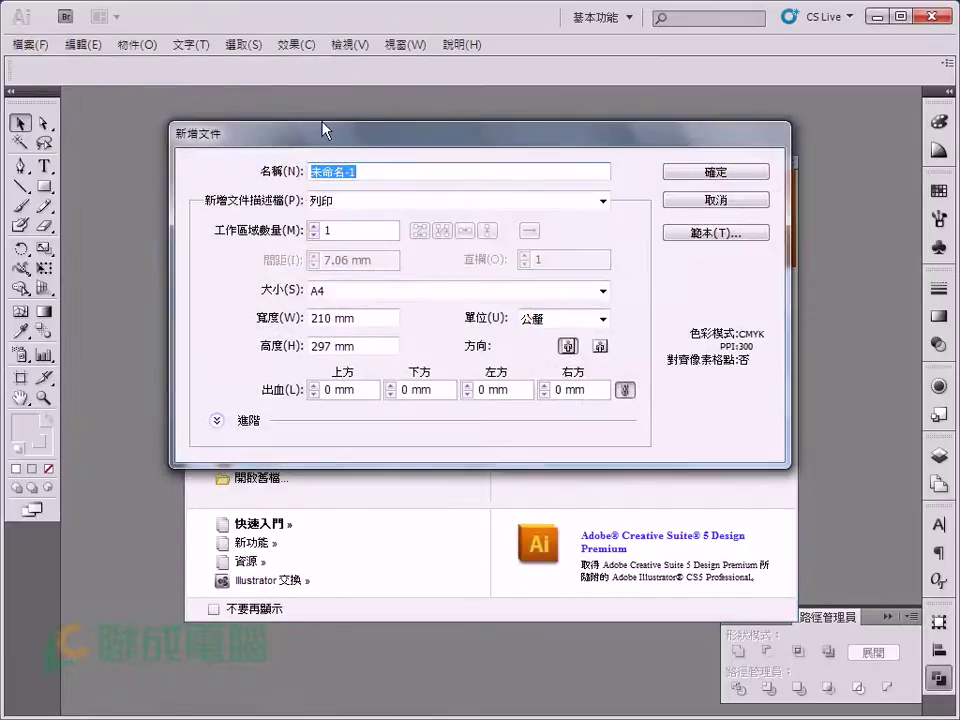
drag(347, 141, 350, 129)
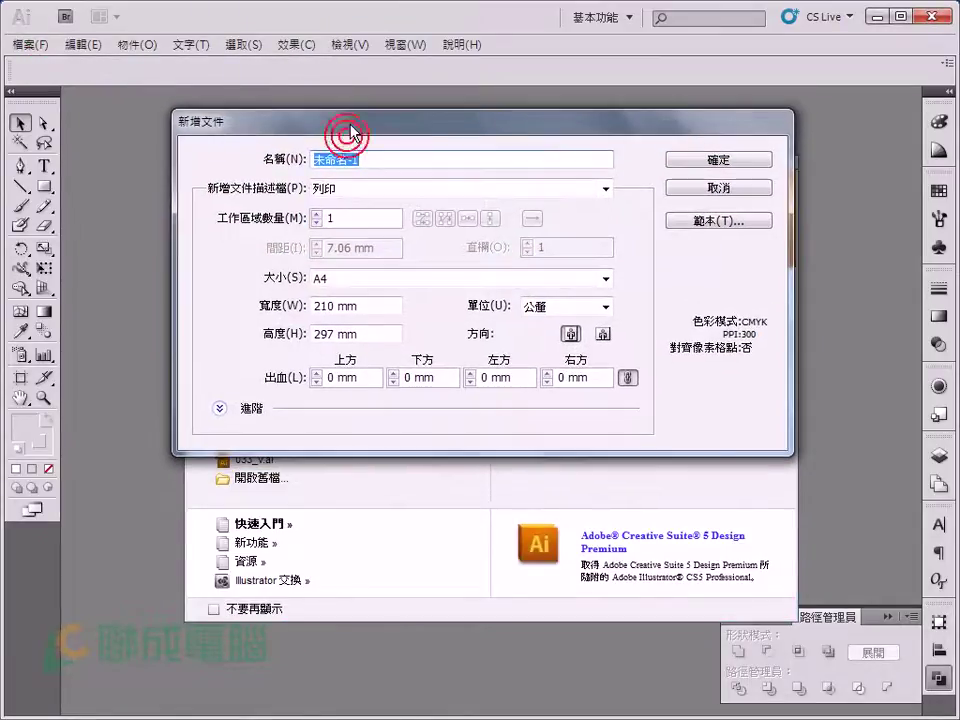
click(334, 282)
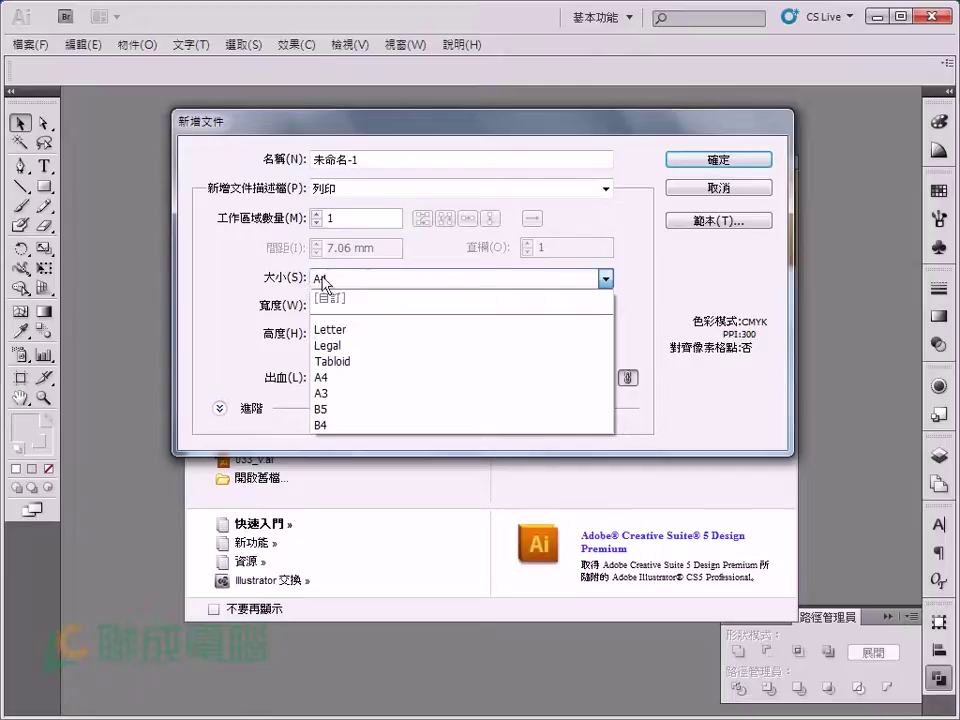
click(336, 378)
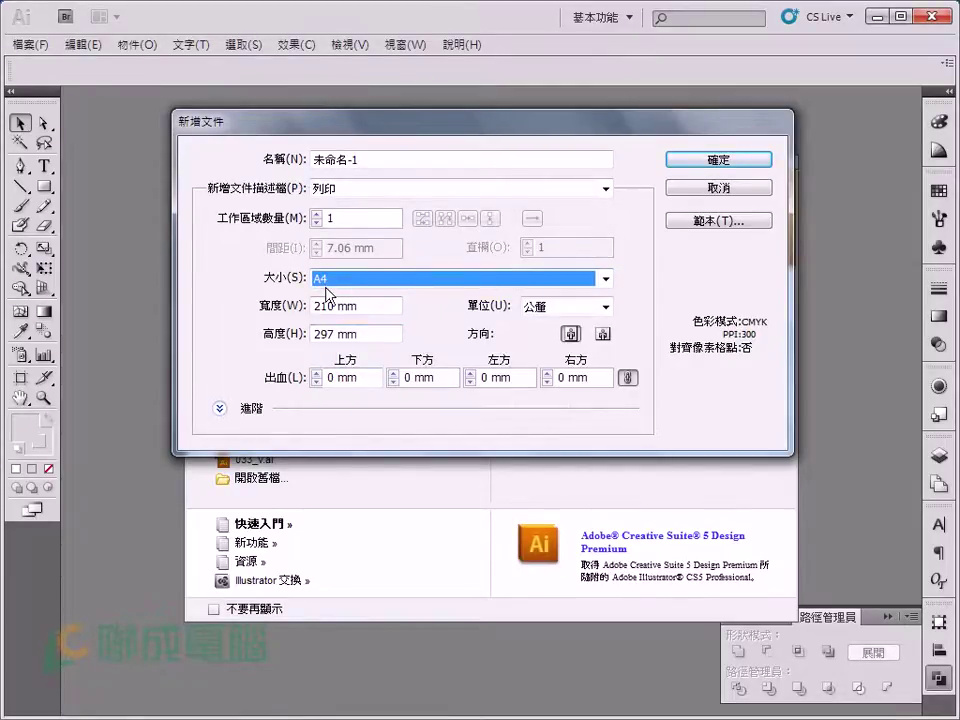
click(694, 160)
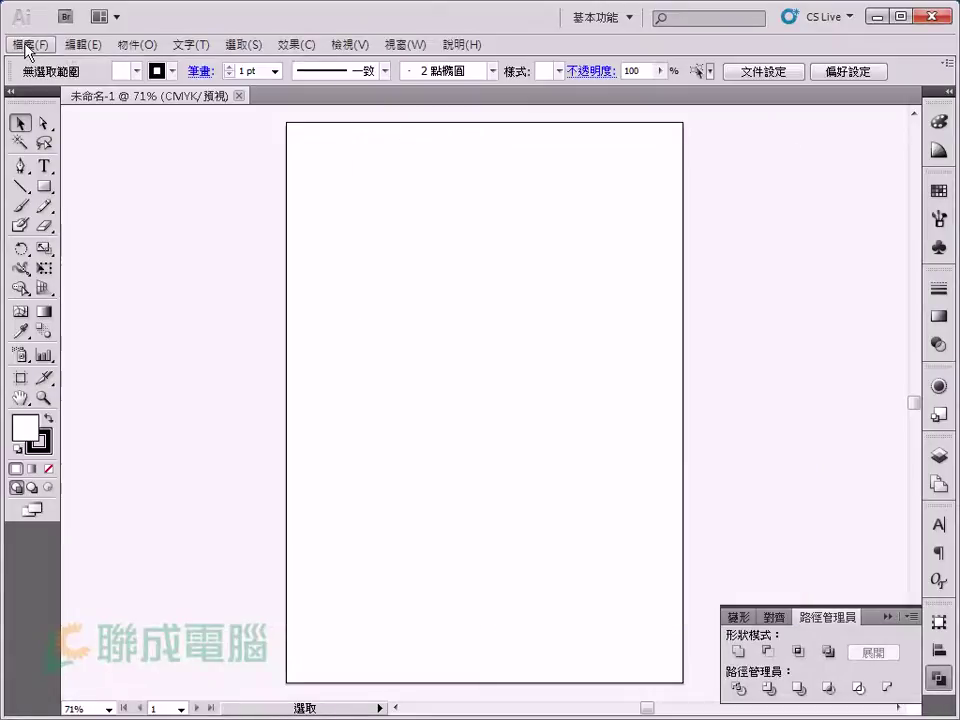
Place poster1.psd onto the A4 artboard as linked artwork.
click(28, 44)
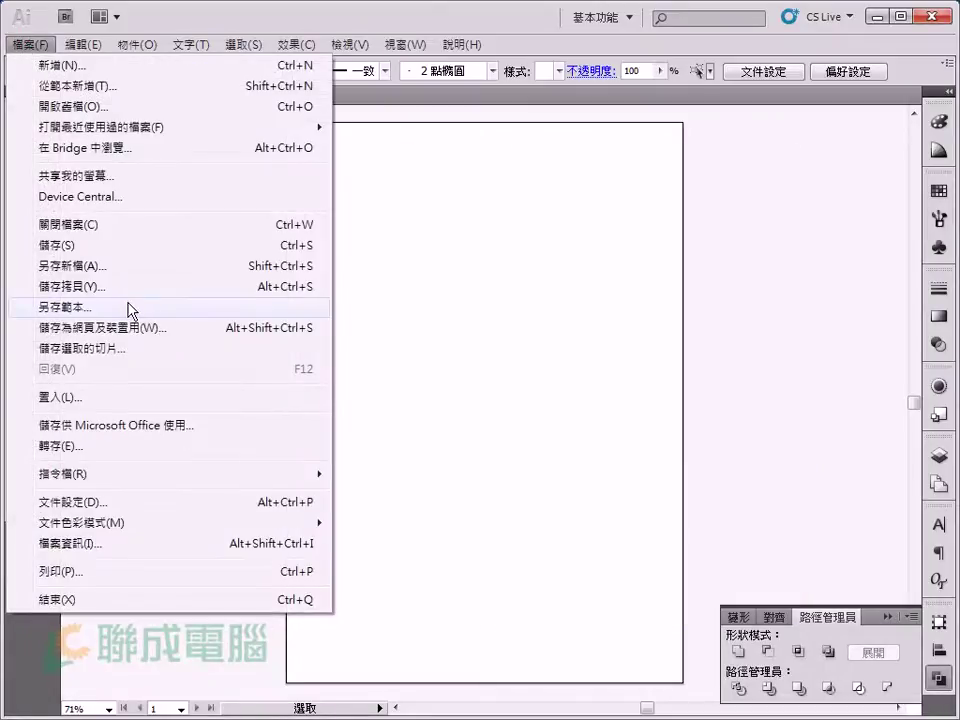
click(99, 397)
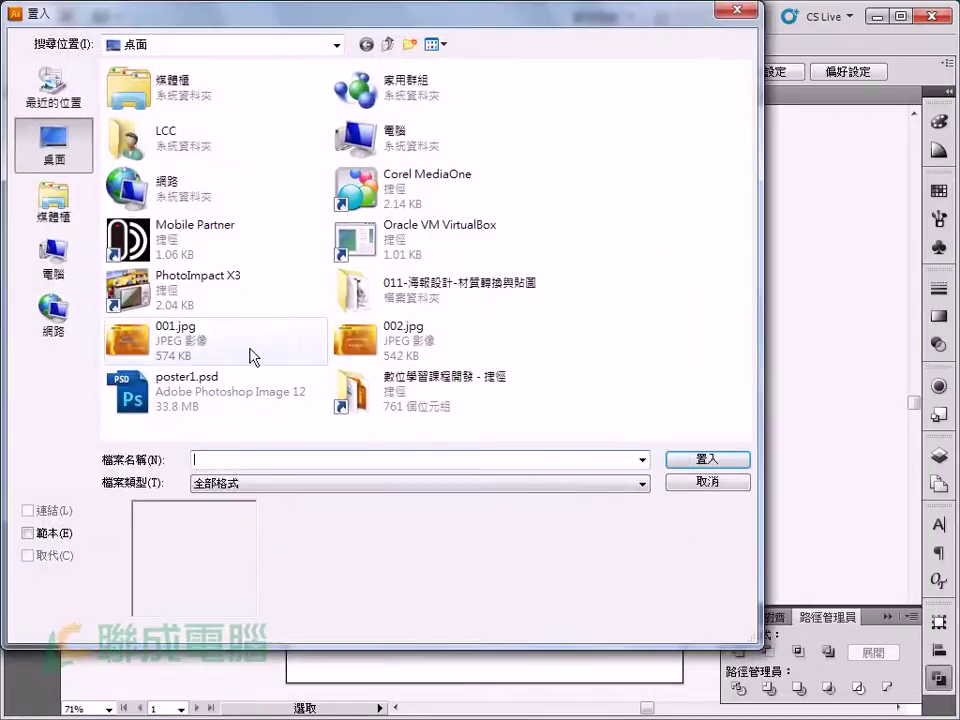
click(216, 388)
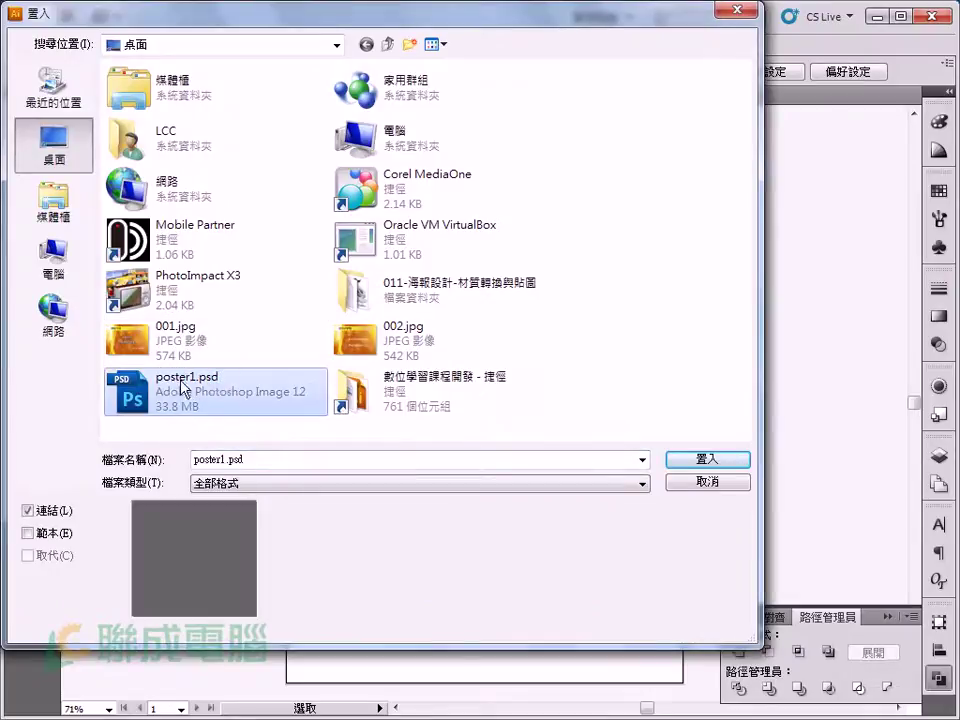
click(679, 462)
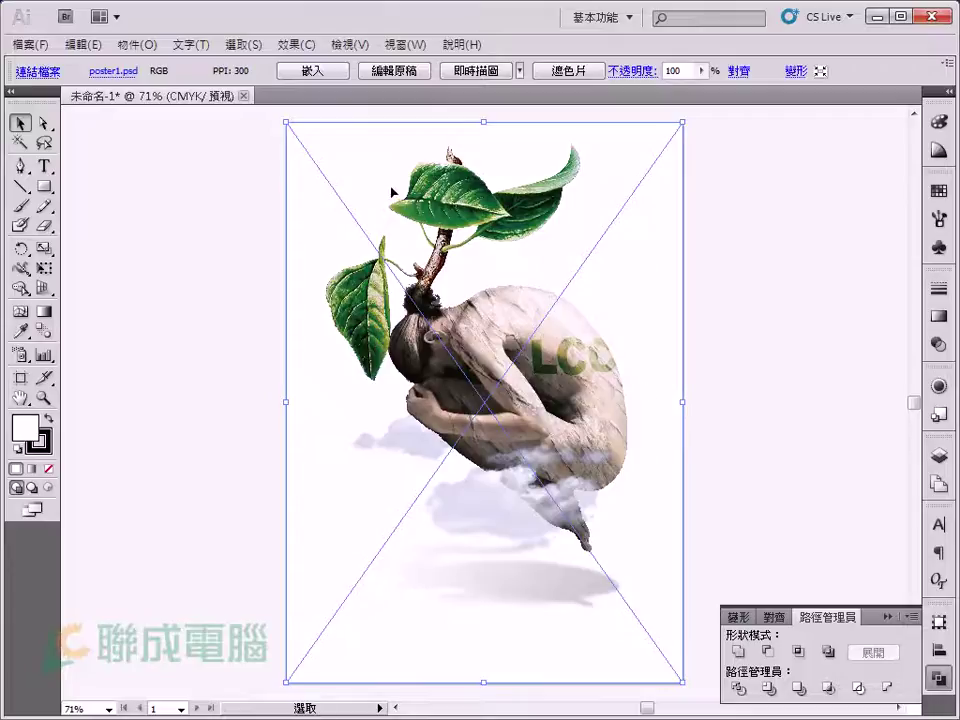
click(718, 403)
click(439, 343)
click(738, 284)
click(558, 238)
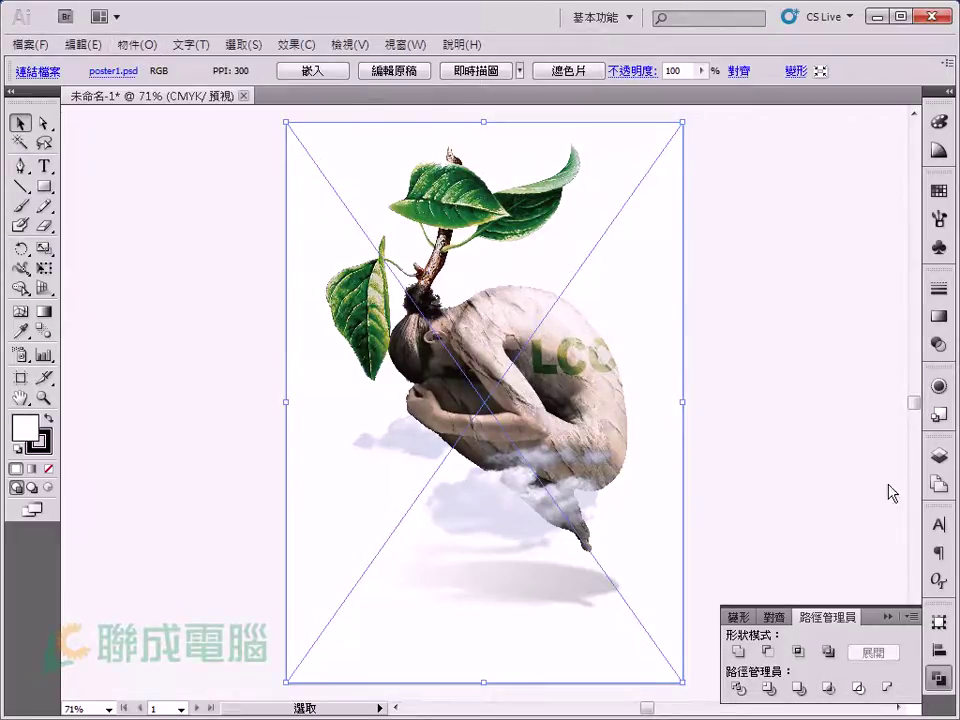
Lock 圖層 1 holding the artwork and add a new empty 圖層 2 above it.
click(937, 456)
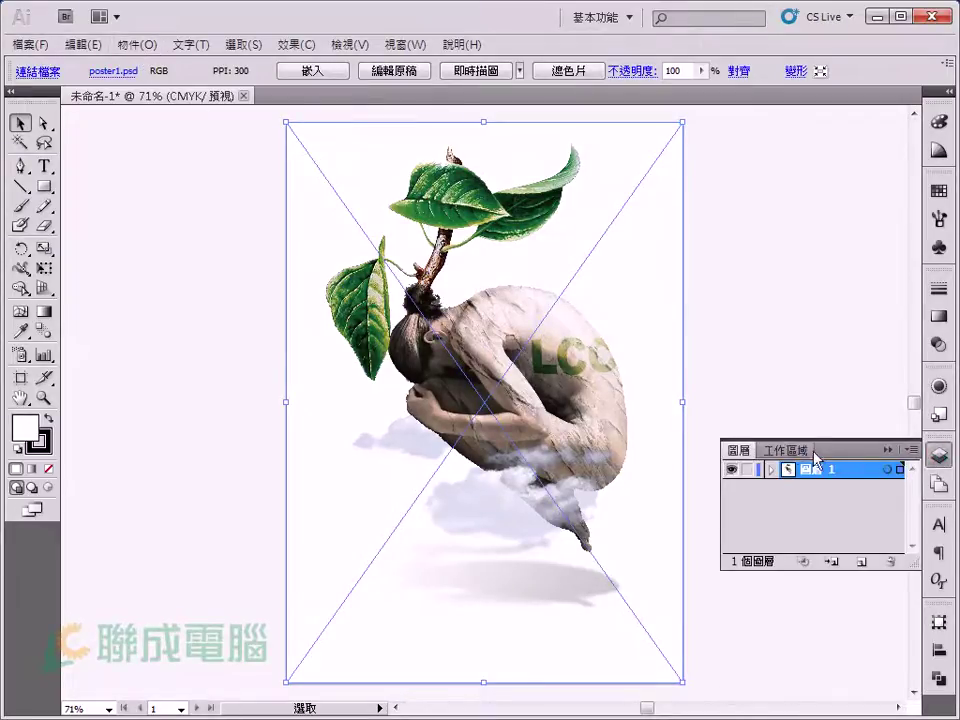
click(403, 47)
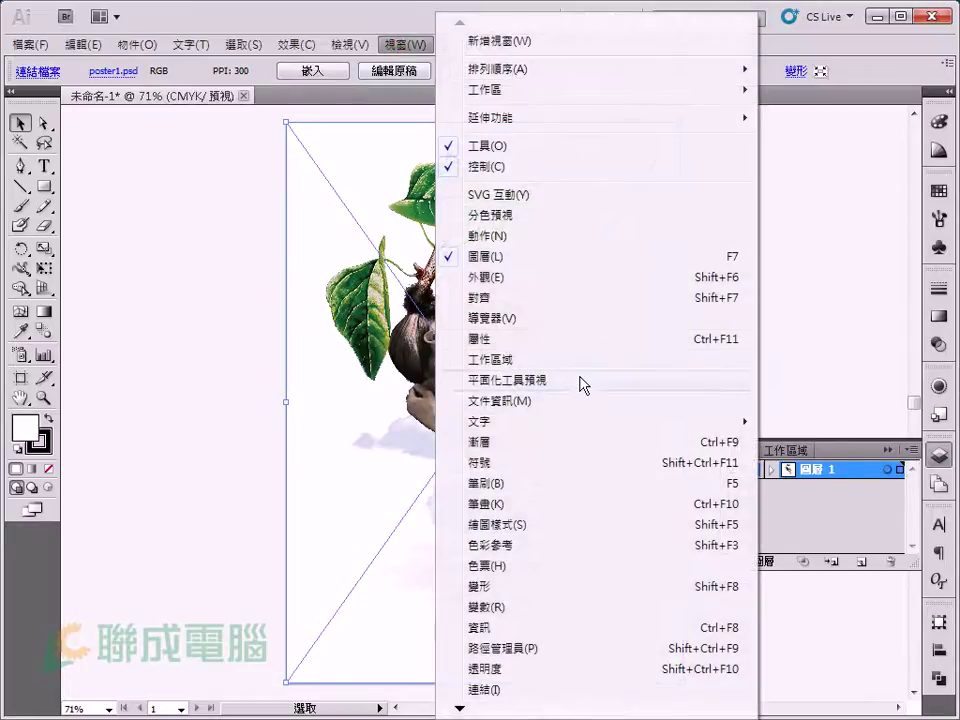
click(801, 264)
click(747, 469)
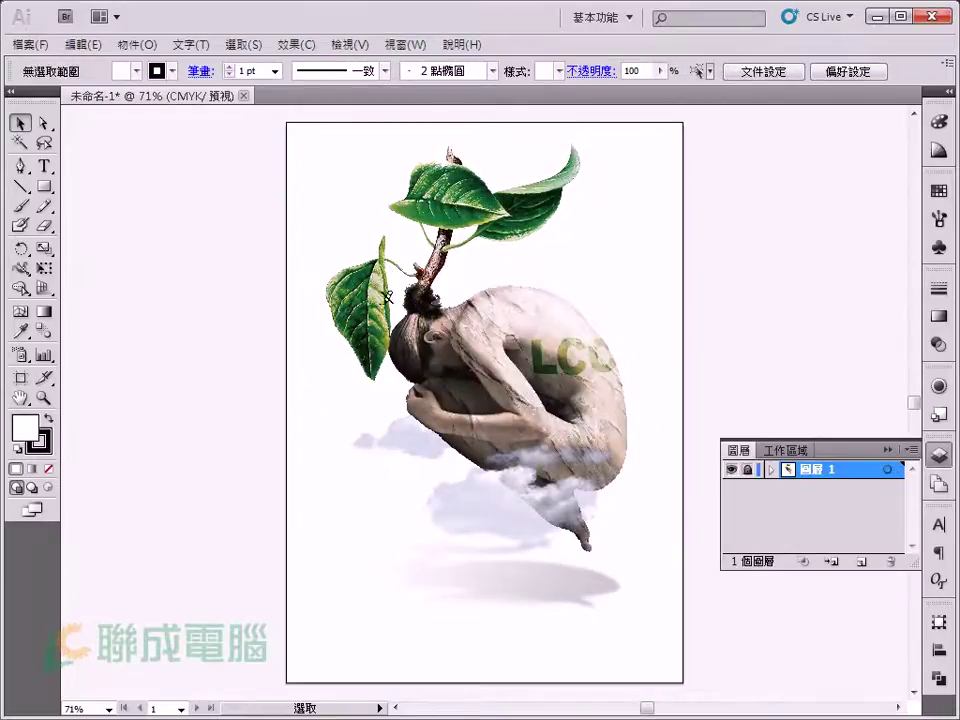
click(392, 300)
click(542, 335)
click(860, 564)
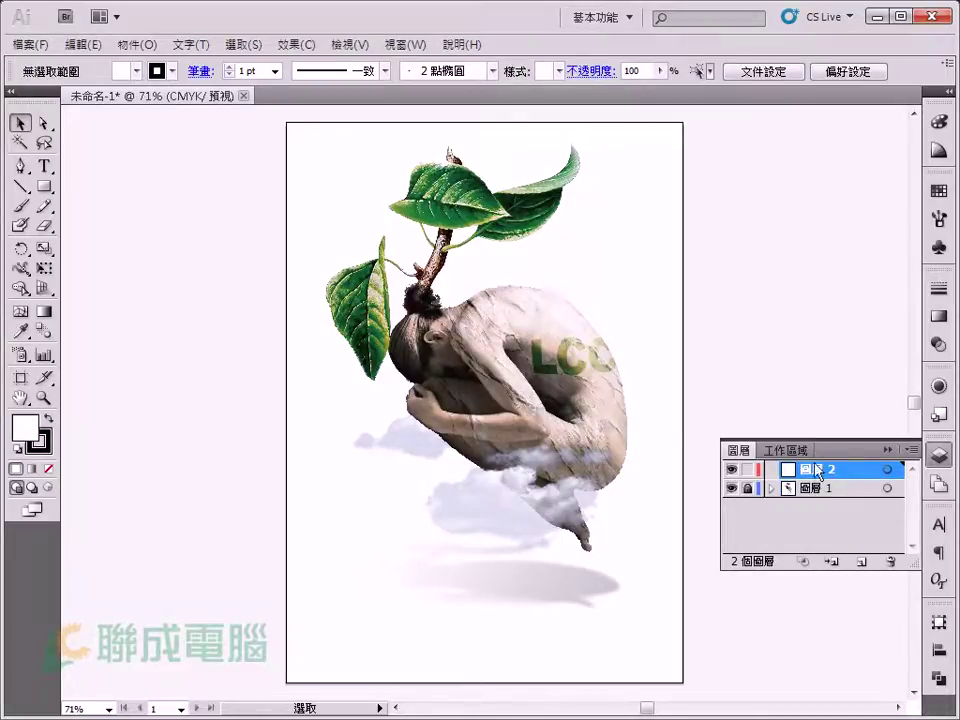
drag(597, 390, 596, 349)
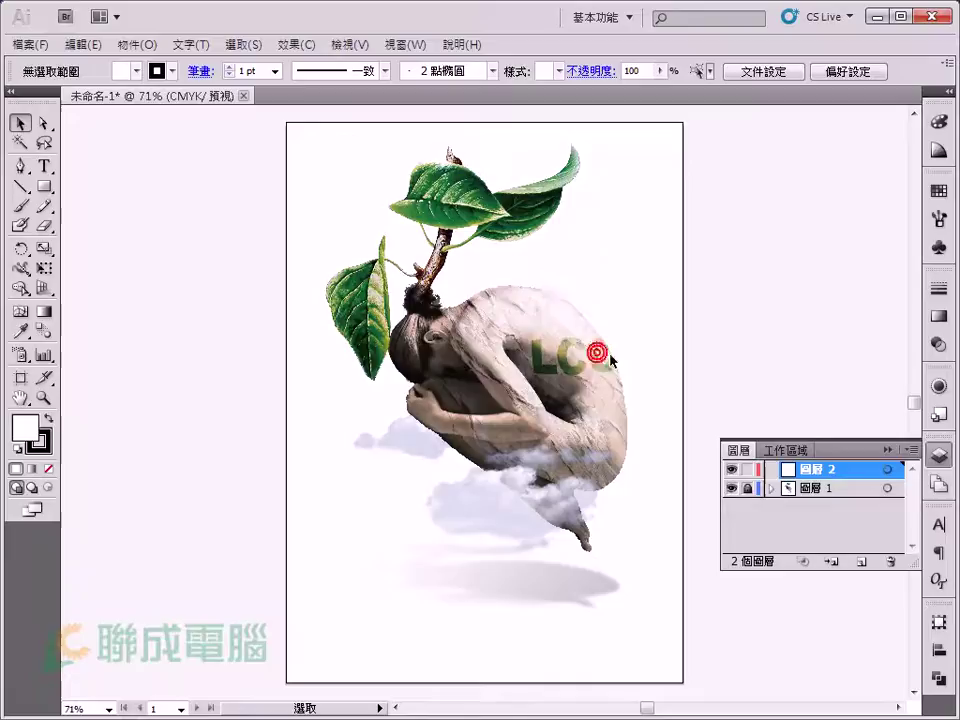
Drag logo.png from the 011-海報設計-材質轉換與貼圖 folder onto the Illustrator artboard.
click(615, 290)
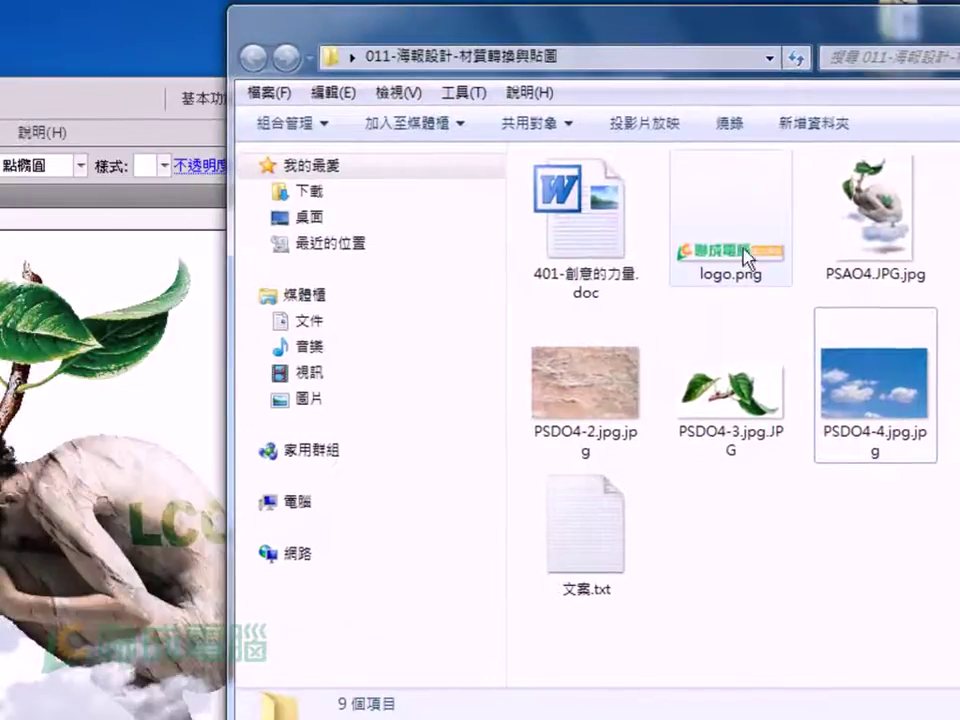
drag(745, 255, 147, 266)
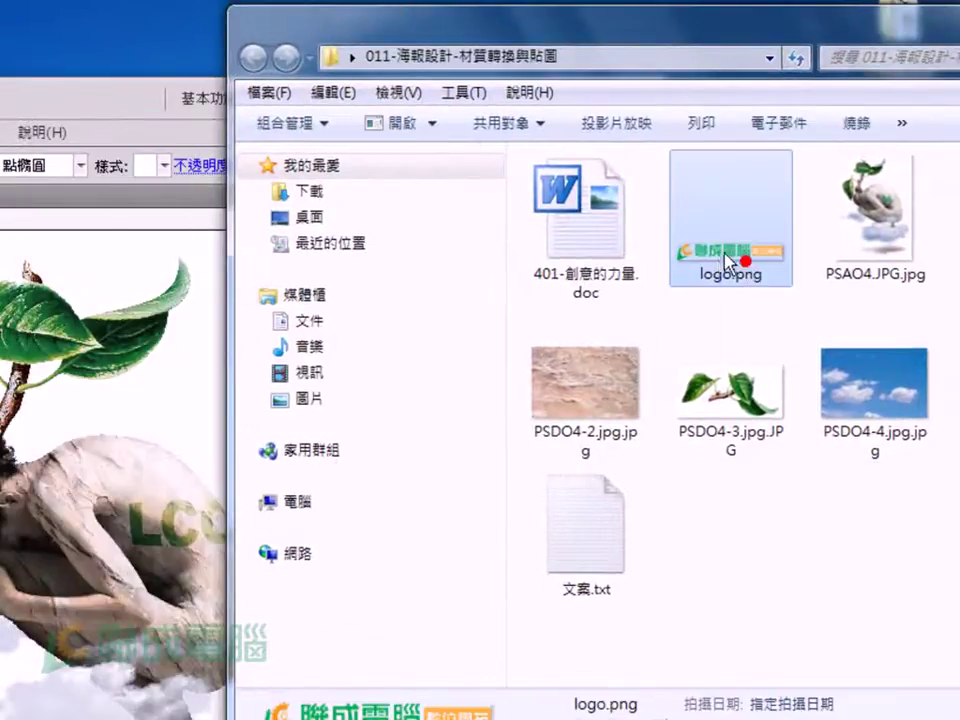
click(147, 266)
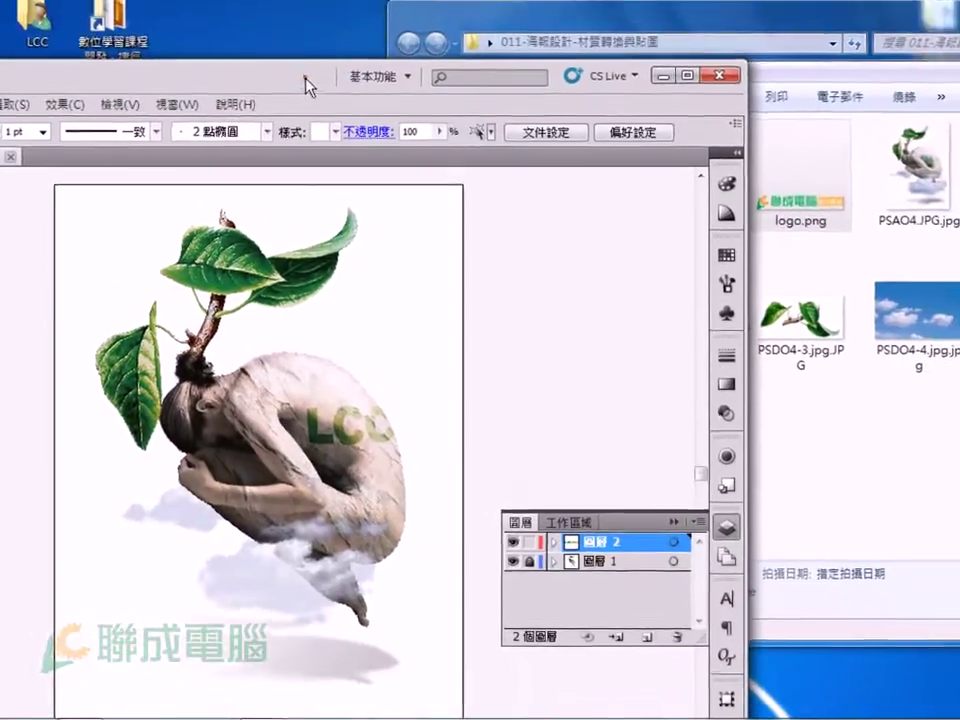
Enlarge logo.png, move it to the poster's top-right corner, then fit the artboard in view.
double_click(541, 22)
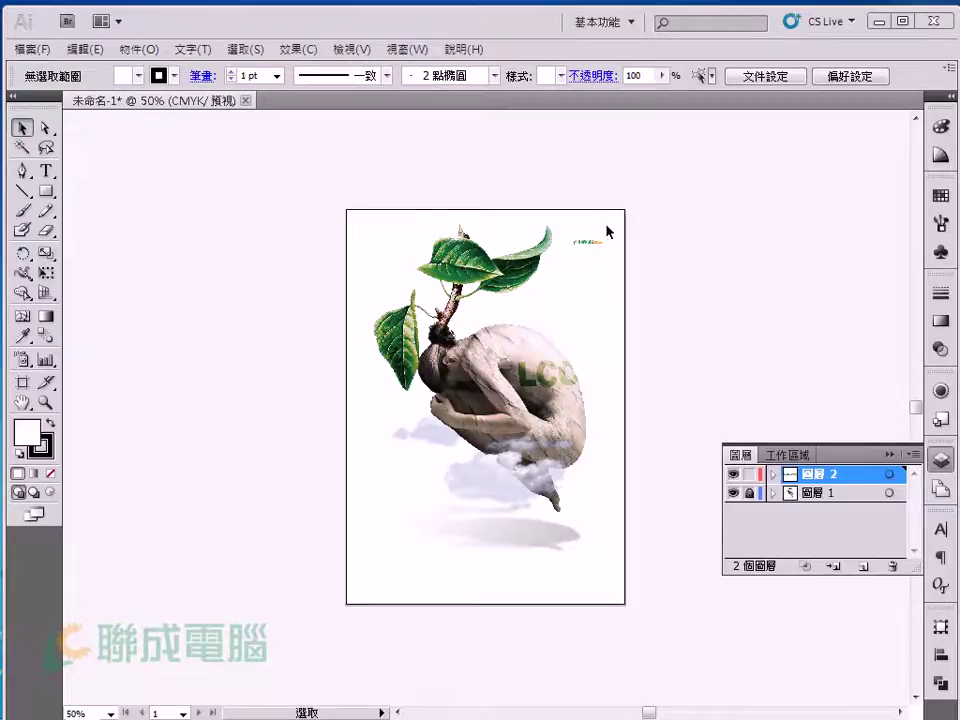
mouse_move(600, 241)
mouse_down()
mouse_move(598, 222)
mouse_move(540, 249)
mouse_up()
drag(463, 206, 617, 285)
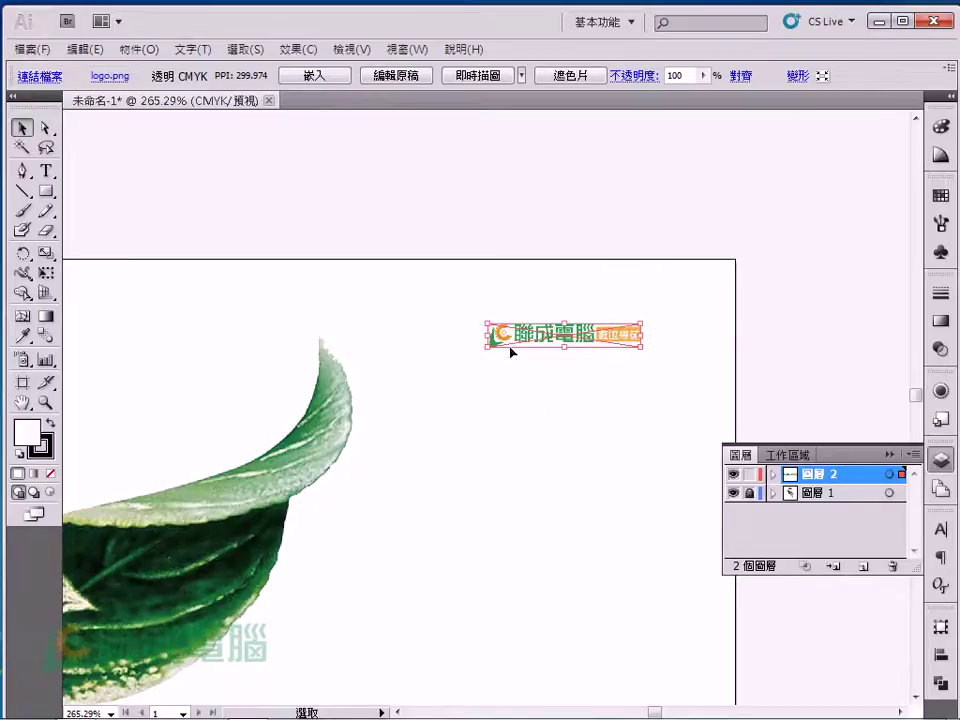
drag(487, 347, 412, 358)
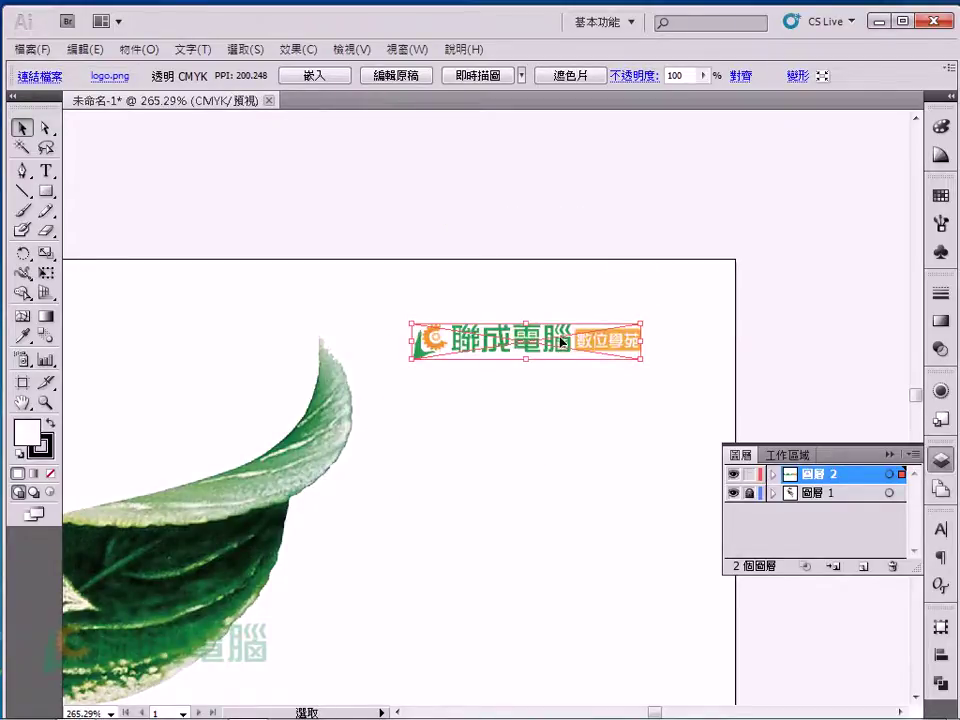
drag(562, 342, 606, 324)
click(784, 303)
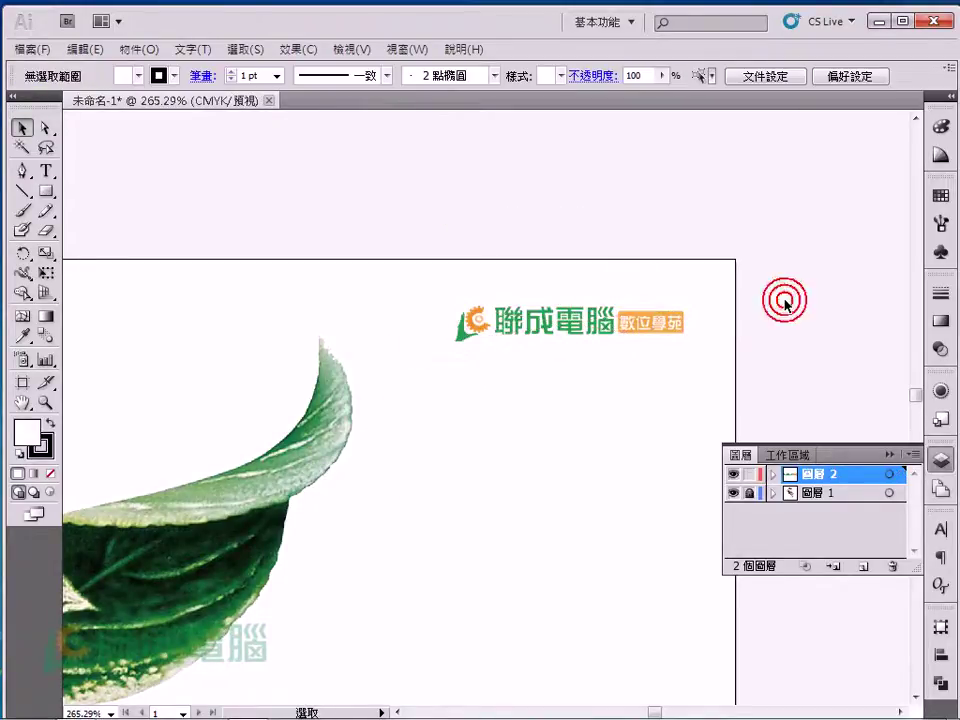
key(ctrl+0)
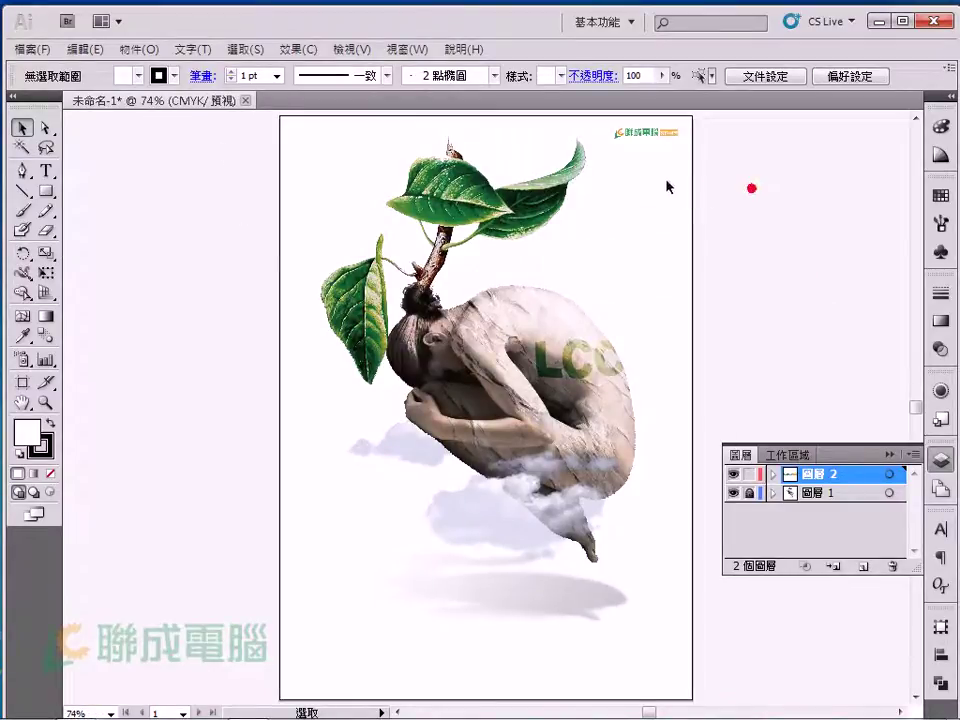
Try the logo at the artboard's top-left, then settle it in the top-right corner.
drag(658, 134, 337, 143)
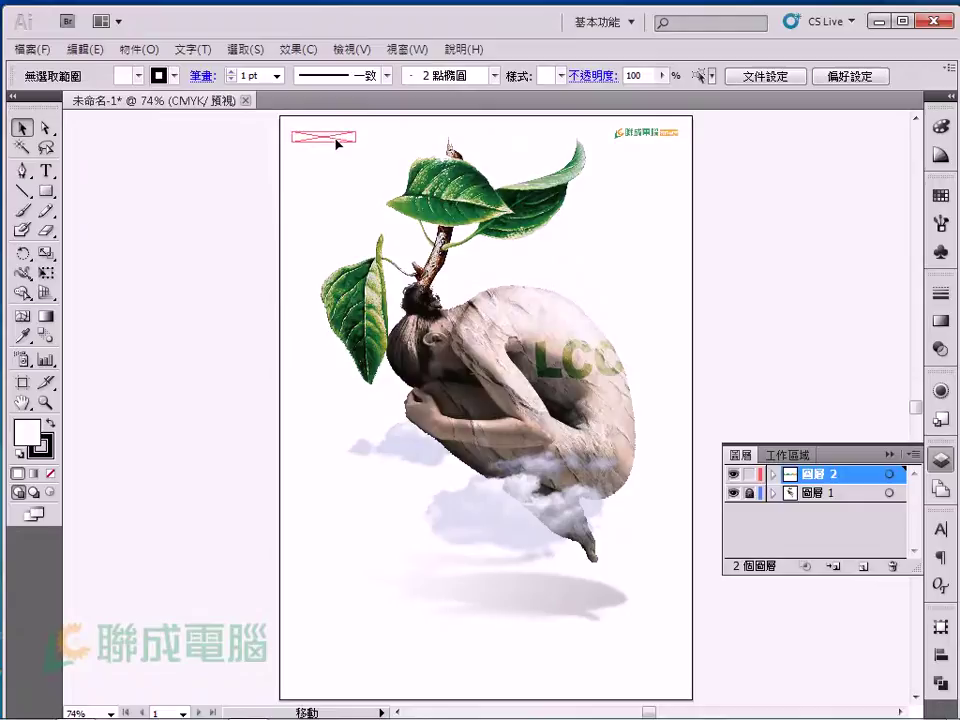
click(352, 177)
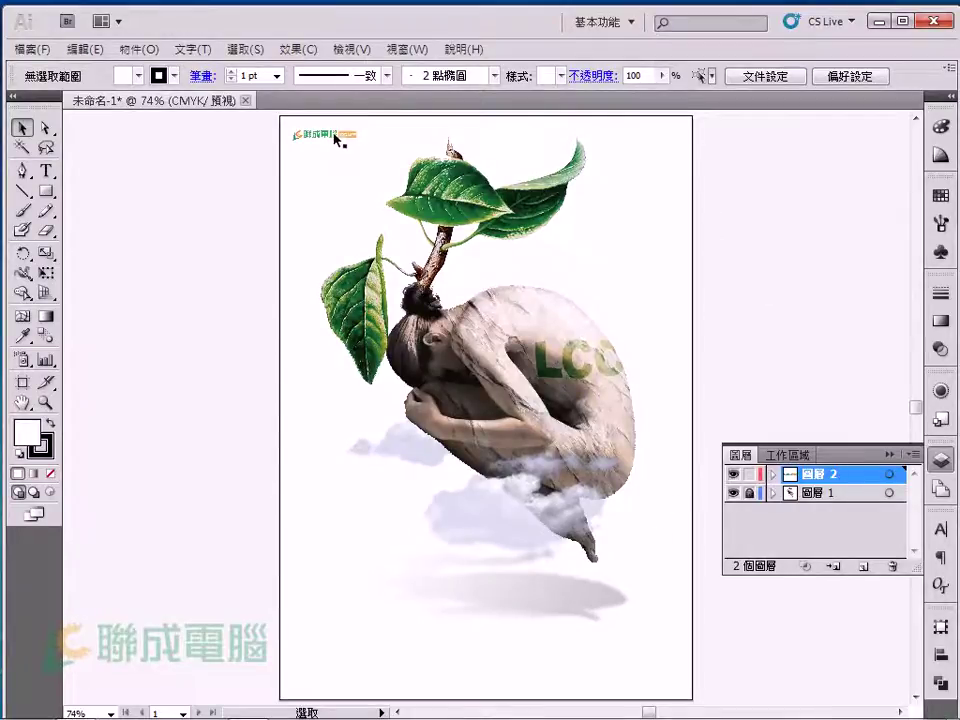
drag(337, 138, 648, 139)
click(750, 197)
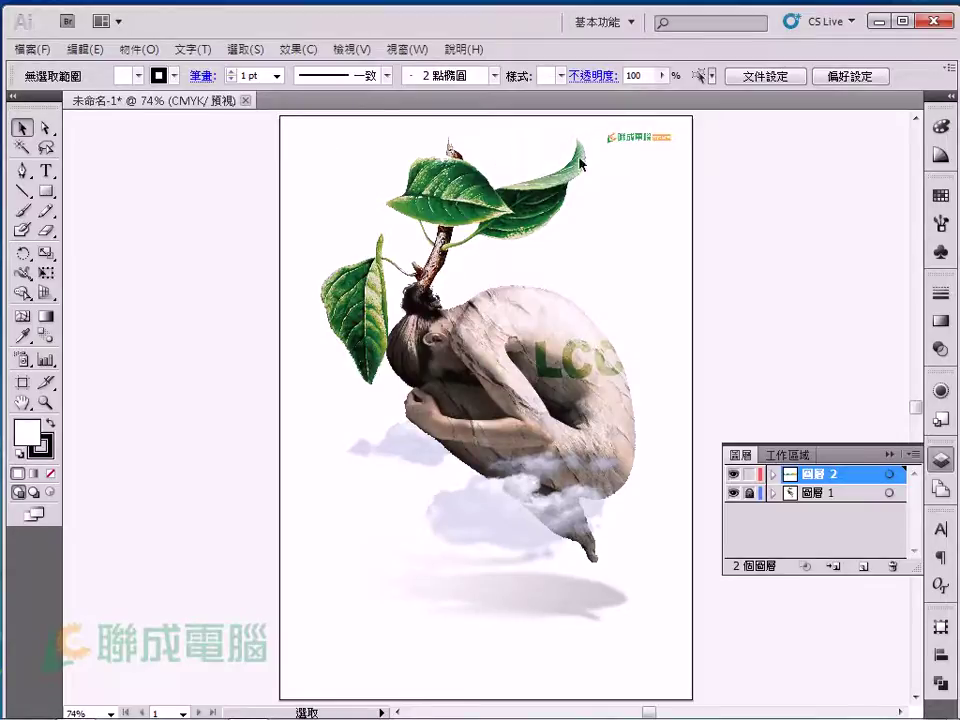
drag(640, 143, 331, 145)
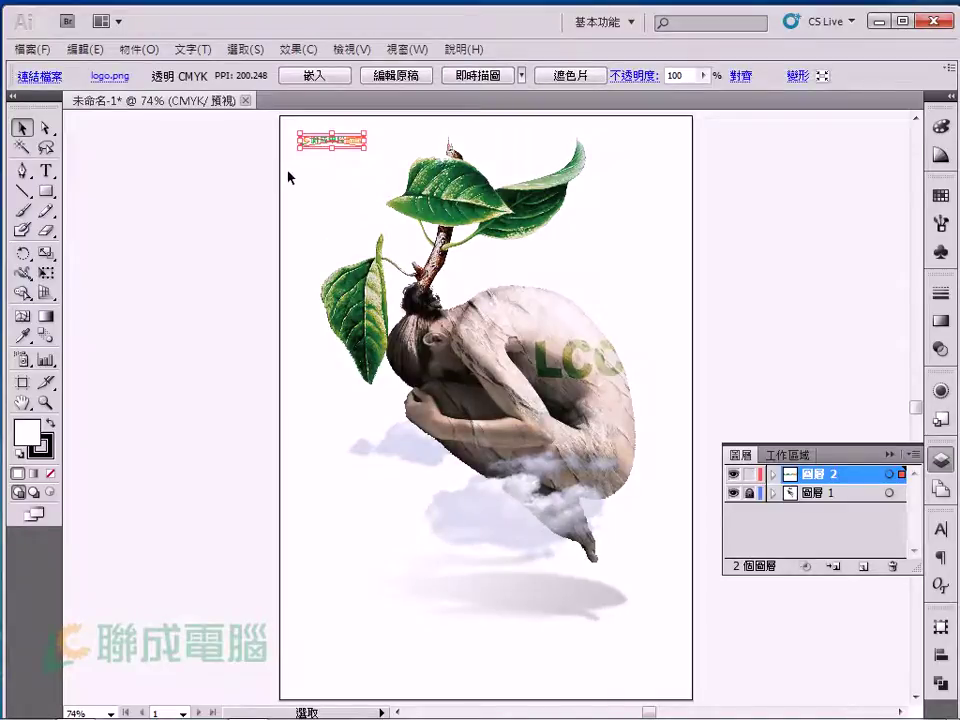
click(325, 210)
drag(318, 140, 629, 140)
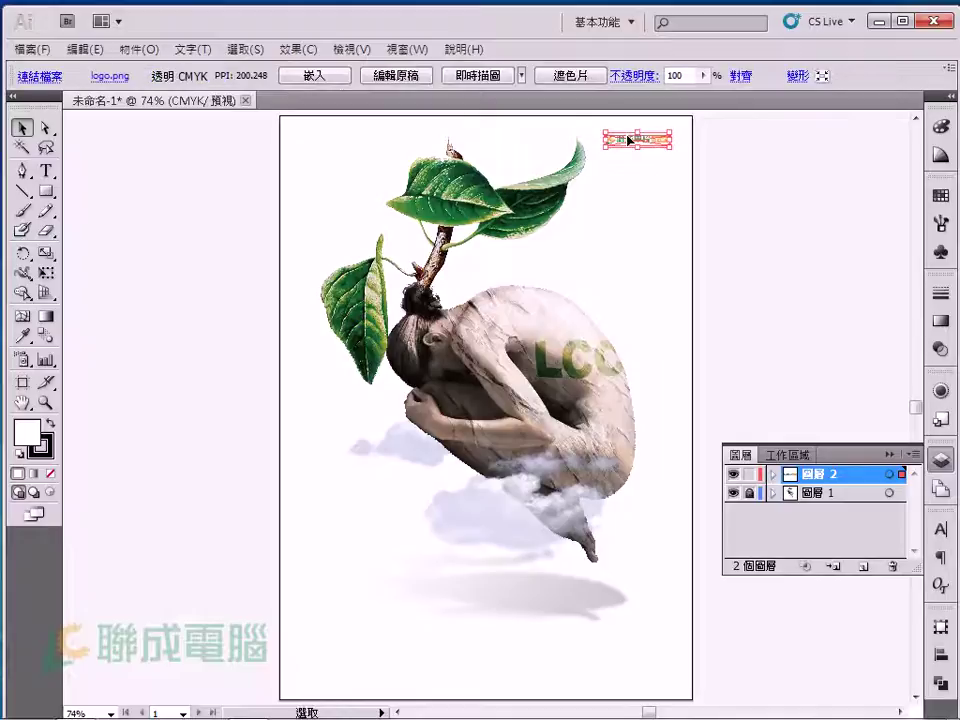
click(740, 241)
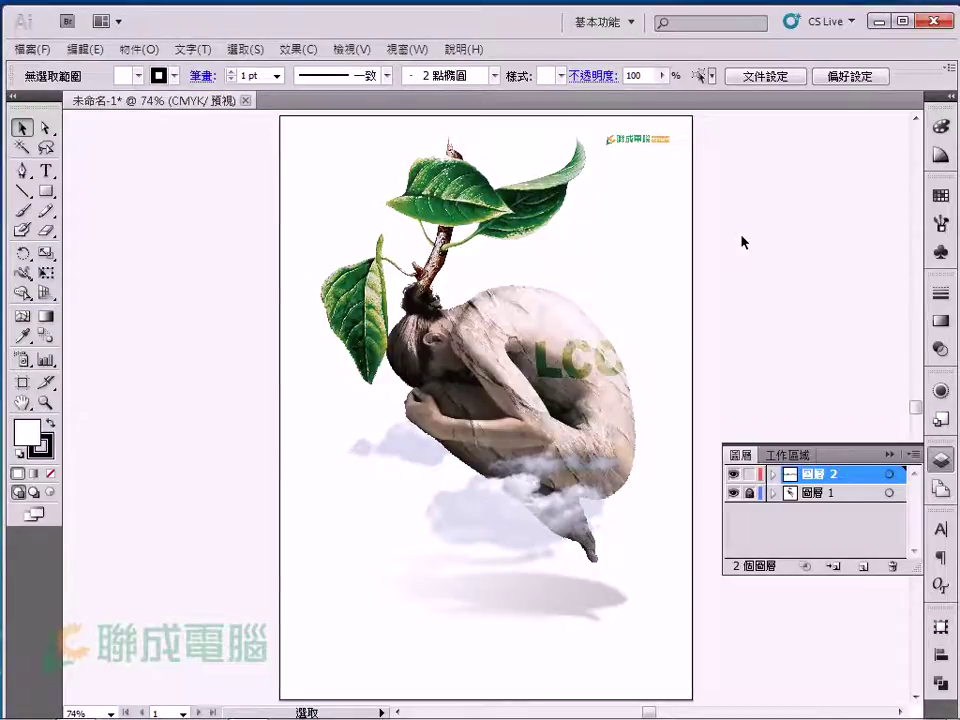
Scale the top-right logo up slightly by dragging its bounding-box handle.
click(637, 139)
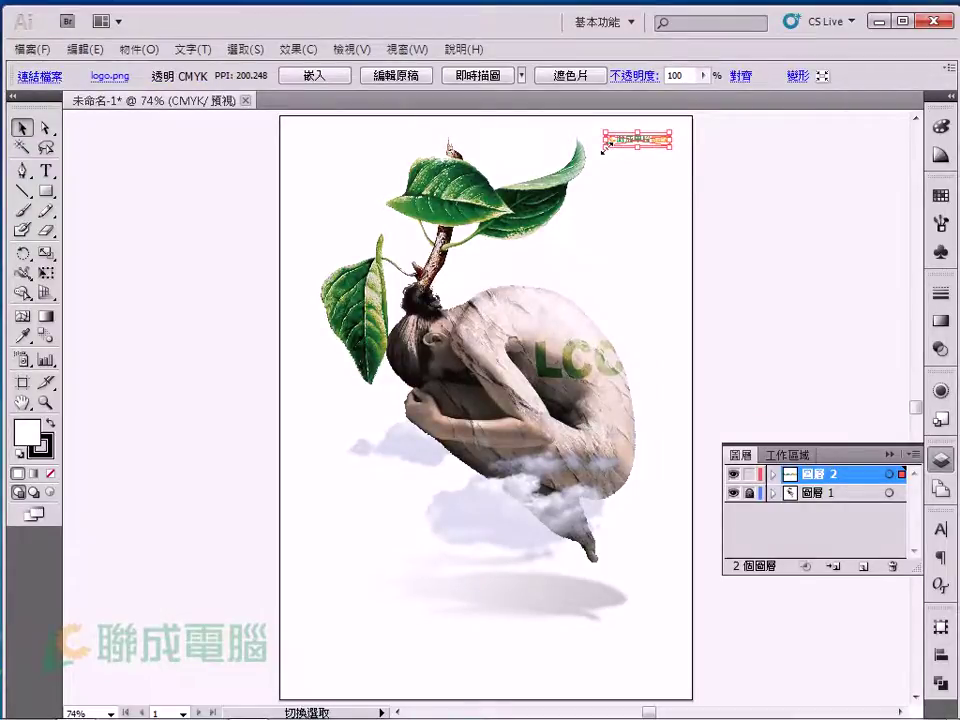
mouse_move(604, 139)
mouse_down()
mouse_move(591, 140)
mouse_move(660, 148)
mouse_up()
click(726, 182)
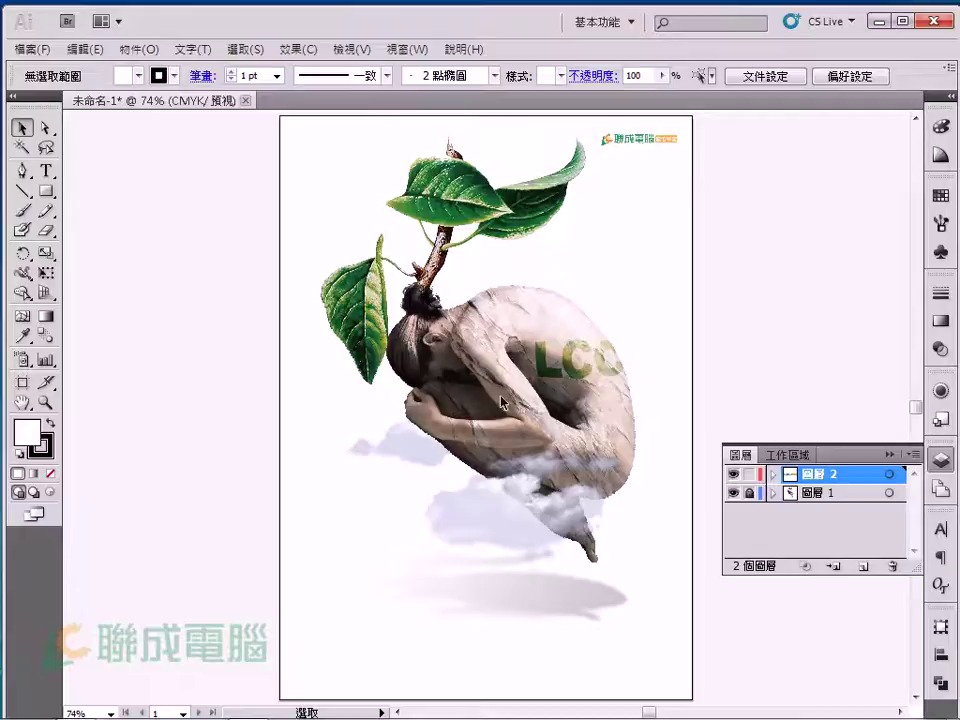
click(827, 255)
Select all the Notepad company text, from slogan to website address, and copy it with 複製.
click(876, 22)
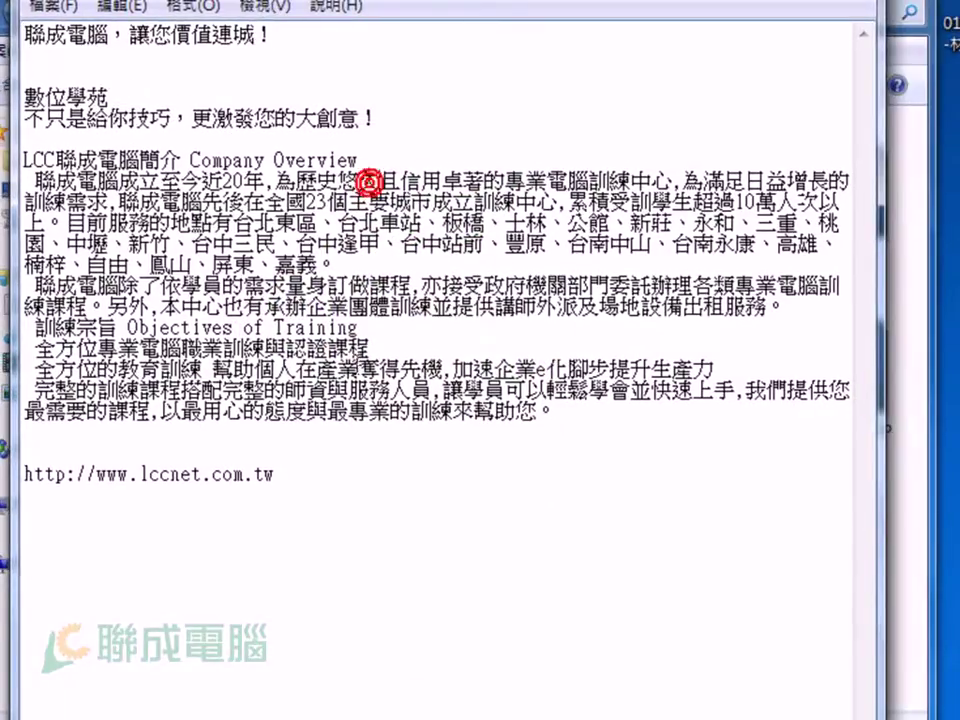
shift+click(355, 495)
key(ctrl+a)
right_click(317, 241)
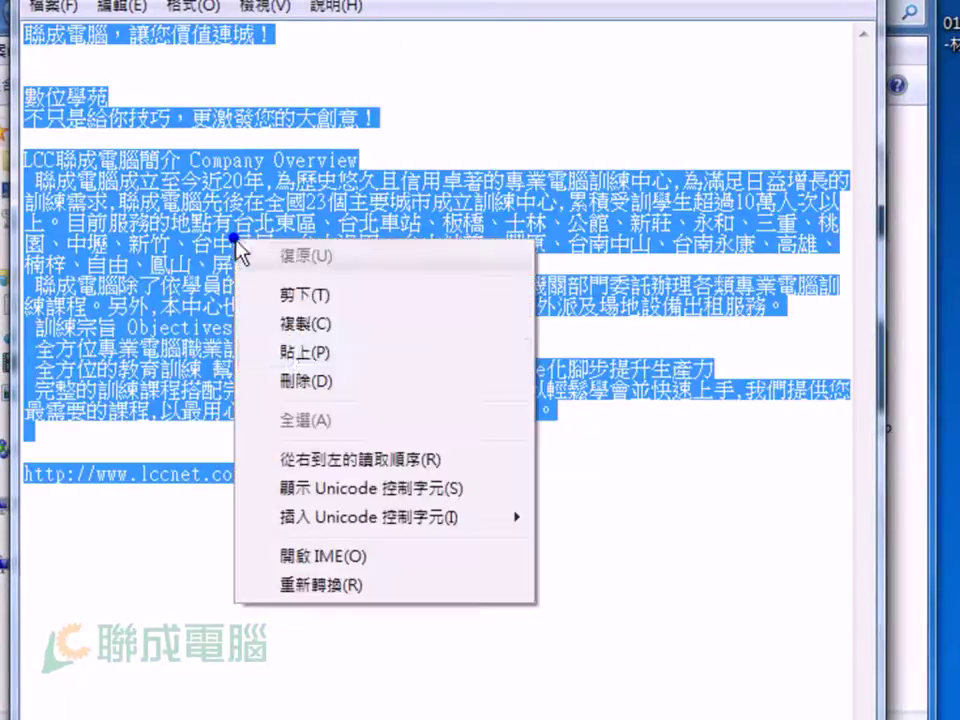
click(310, 322)
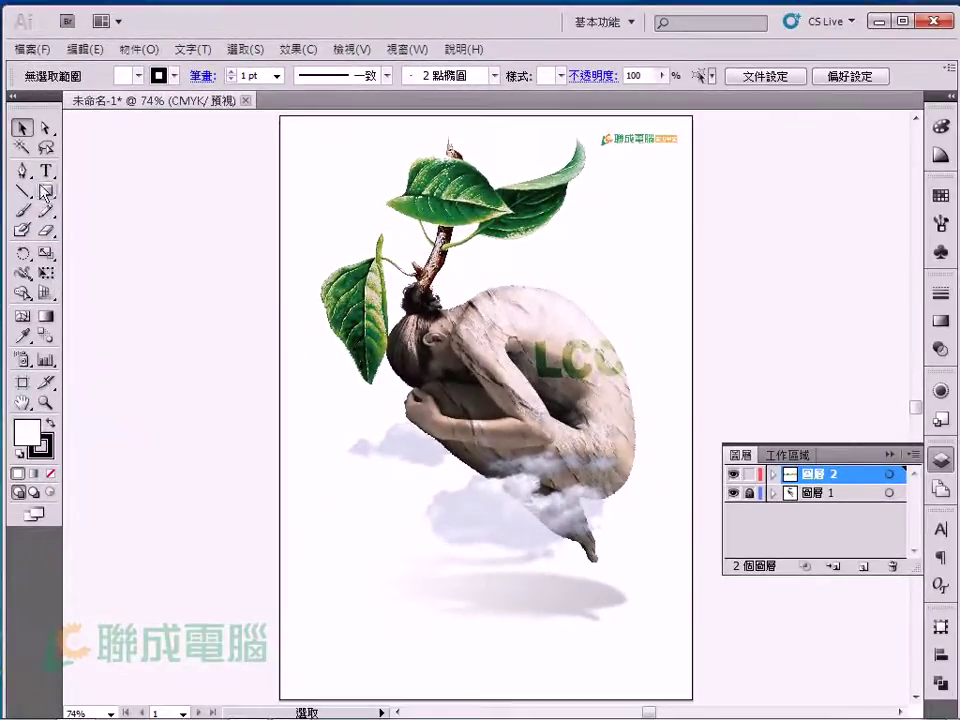
Paste the company introduction onto the canvas as a new type object.
click(45, 170)
click(105, 245)
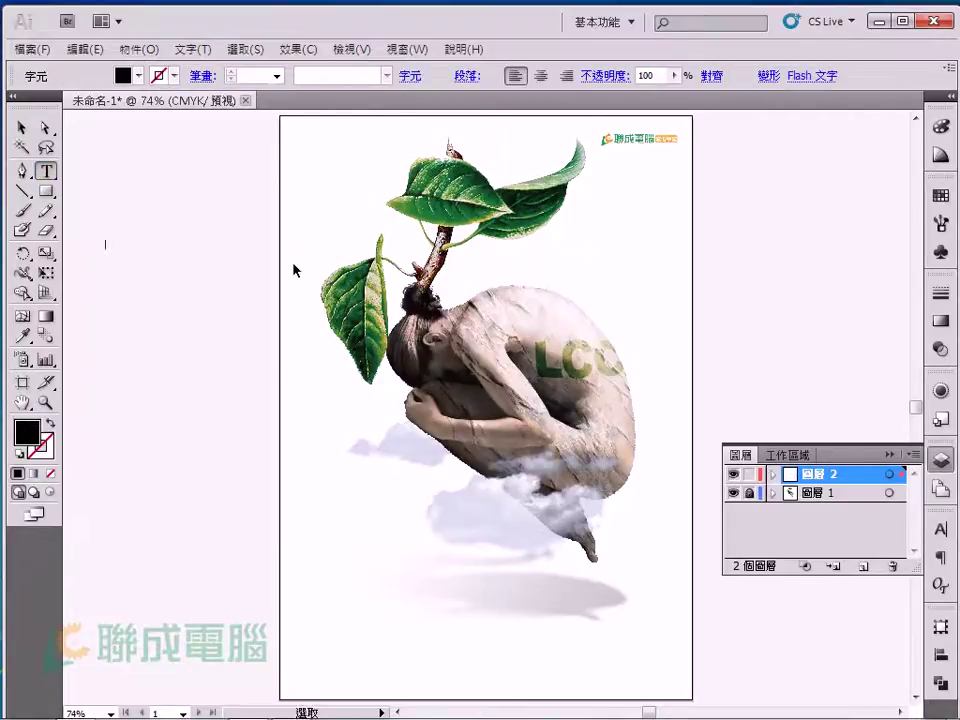
key(ctrl+v)
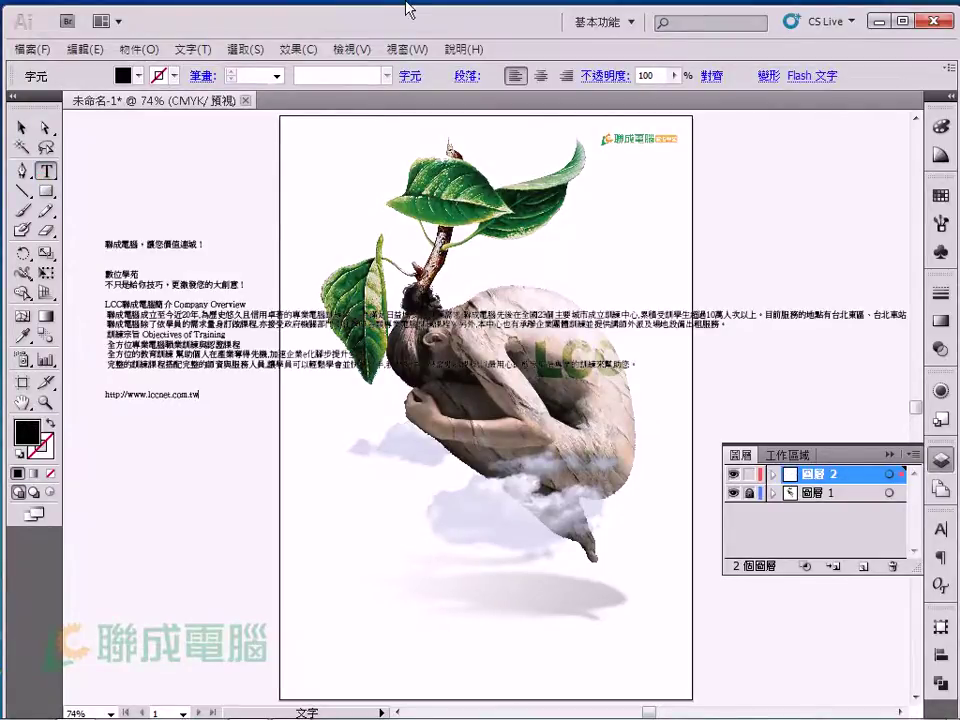
click(21, 127)
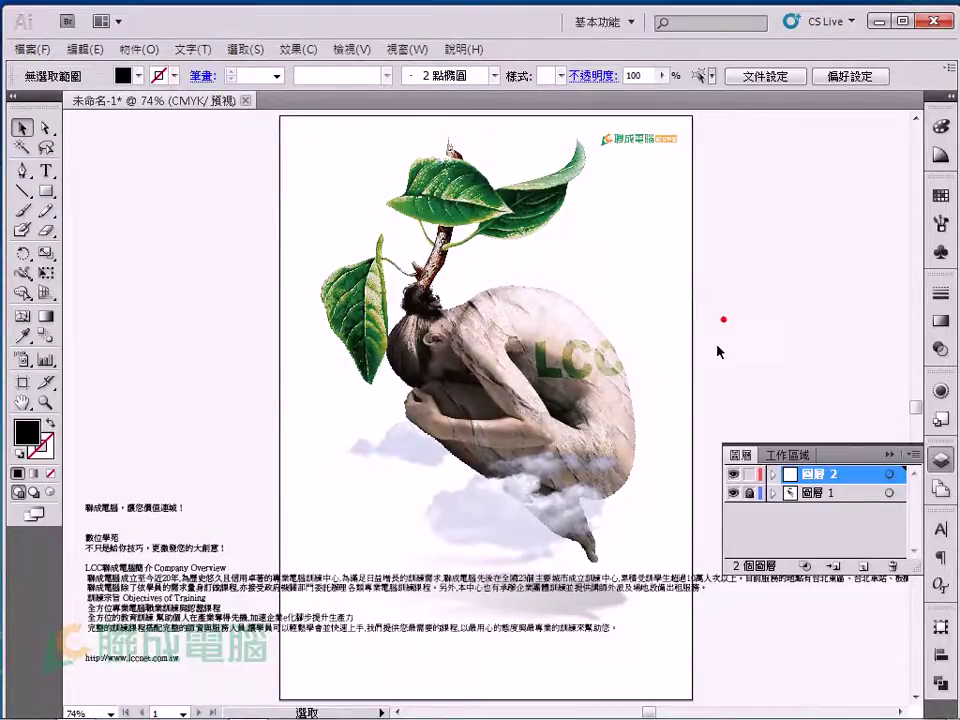
Move the body text block below the artboard.
mouse_move(505, 437)
mouse_down()
mouse_move(512, 293)
mouse_move(458, 300)
mouse_up()
drag(368, 326, 390, 505)
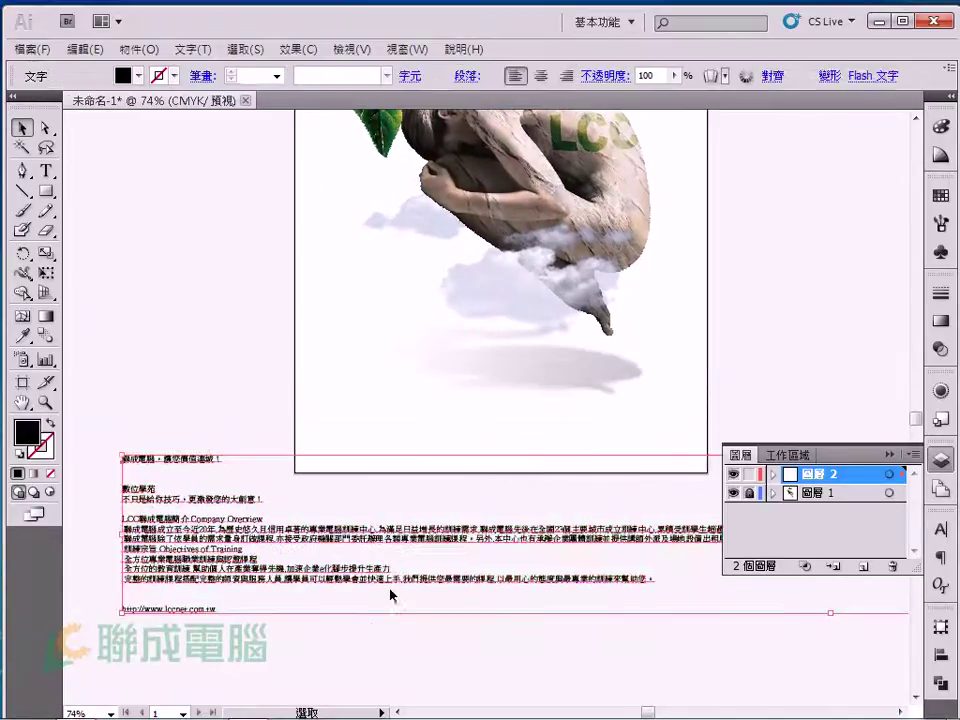
click(356, 681)
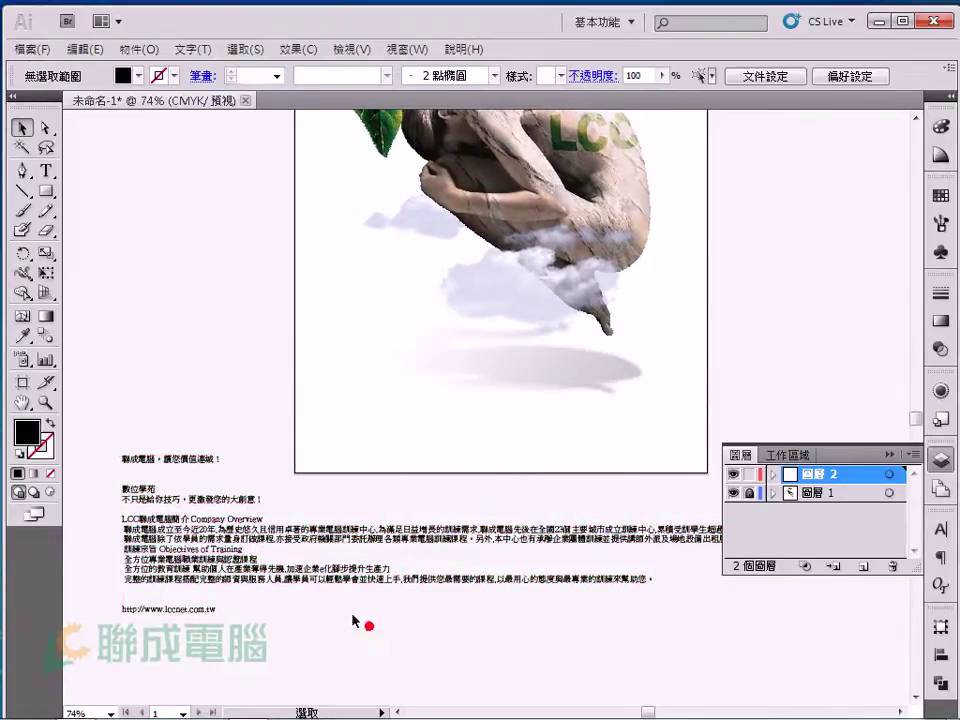
Highlight the website address line inside the body text block.
click(162, 497)
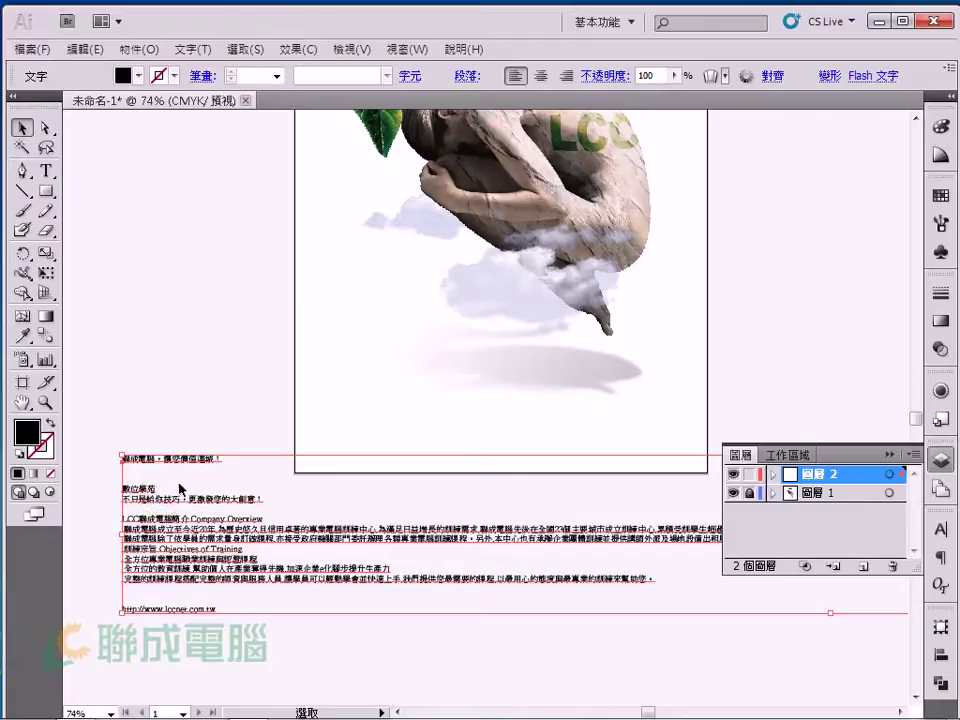
double_click(123, 495)
drag(123, 497, 248, 497)
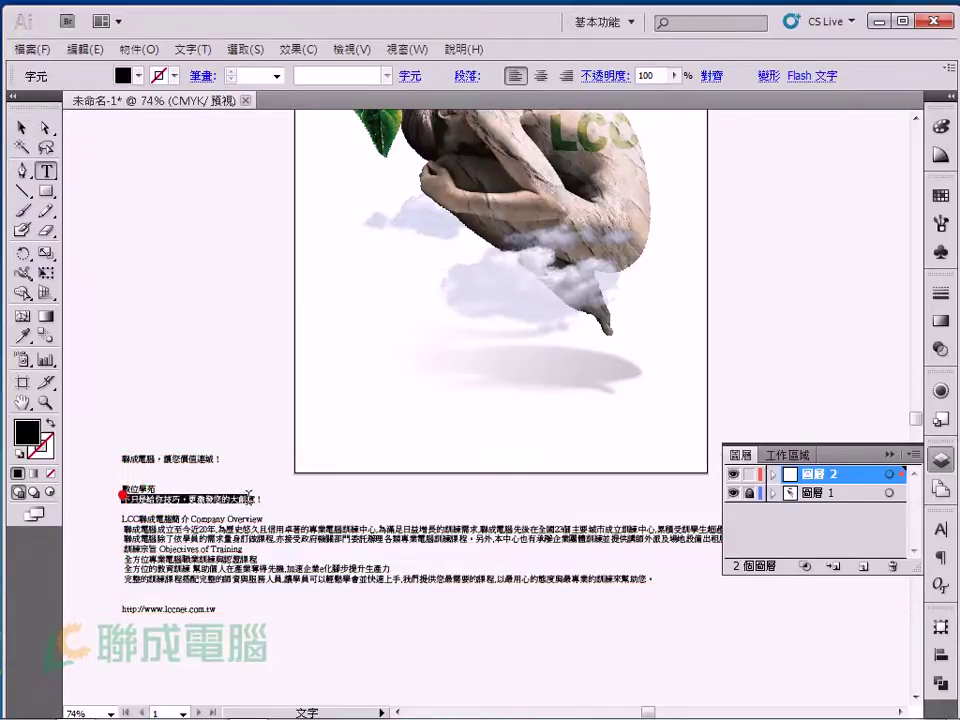
click(200, 497)
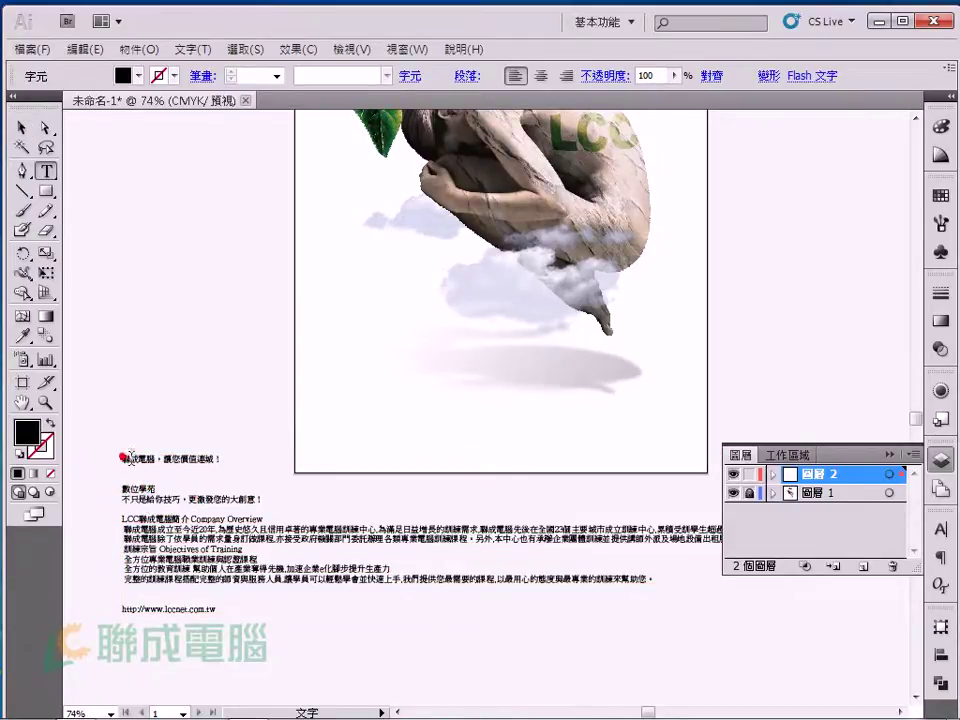
drag(122, 458, 221, 459)
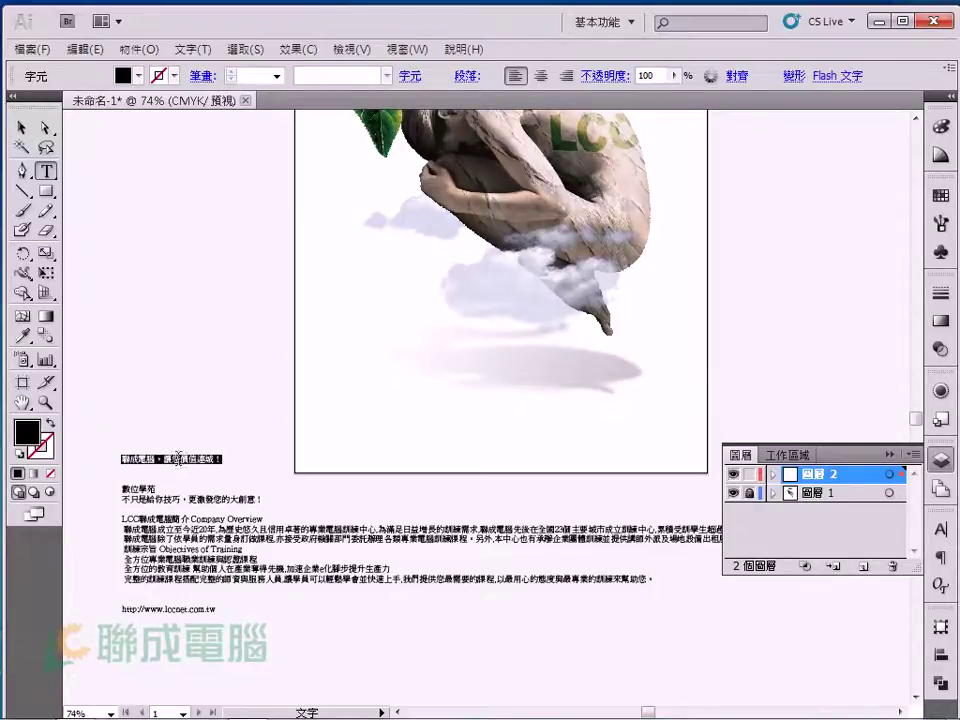
drag(186, 606, 197, 617)
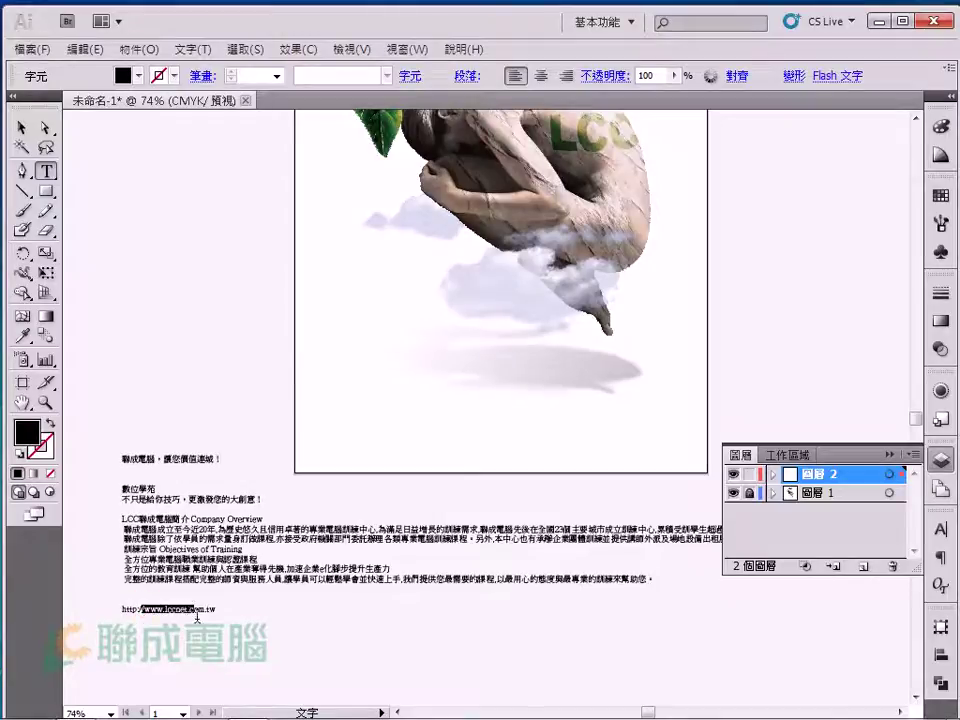
drag(117, 608, 240, 606)
click(23, 128)
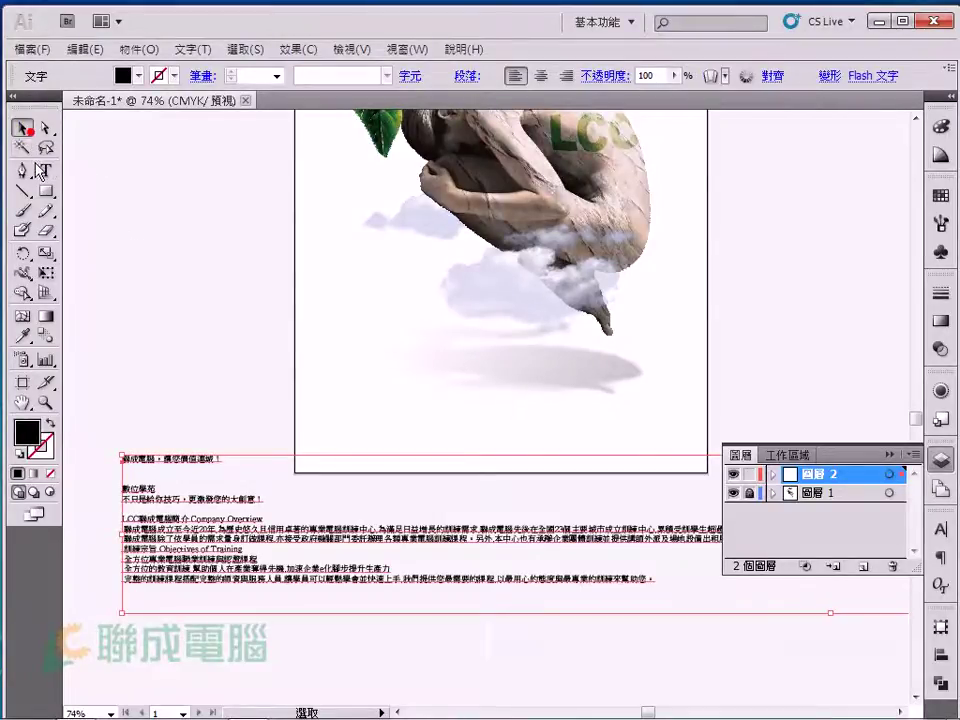
click(45, 171)
click(139, 169)
key(ctrl+v)
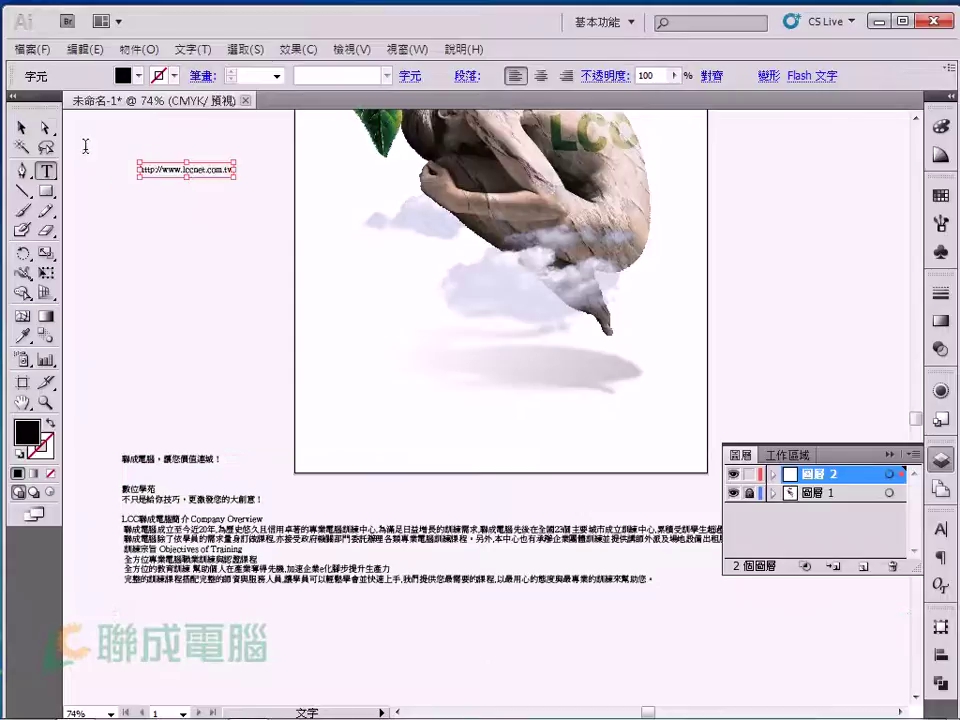
drag(86, 146, 47, 335)
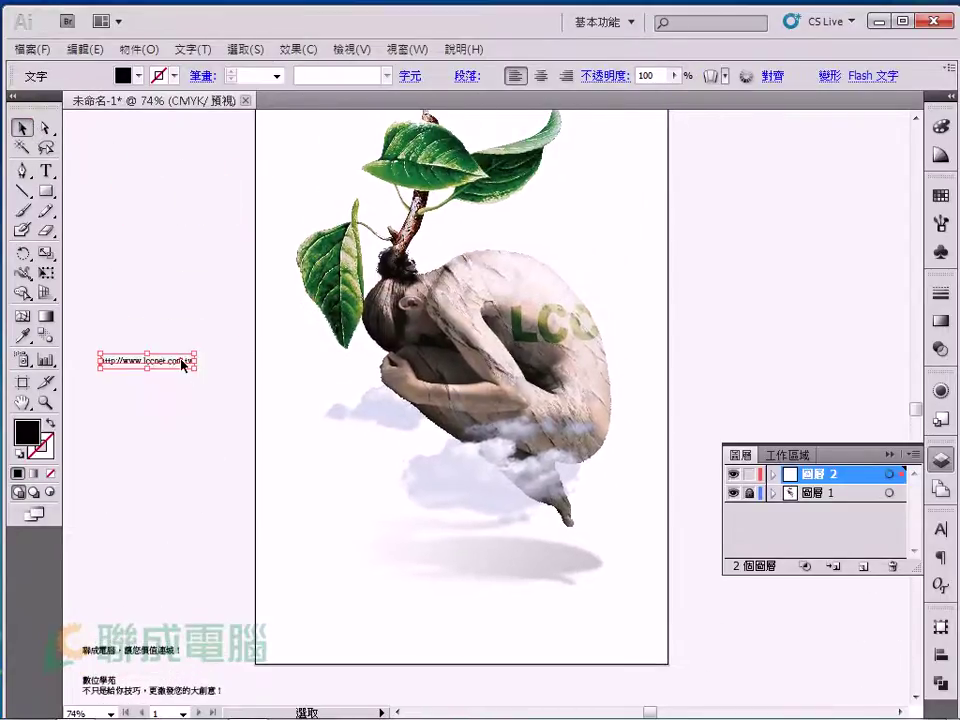
drag(183, 364, 605, 274)
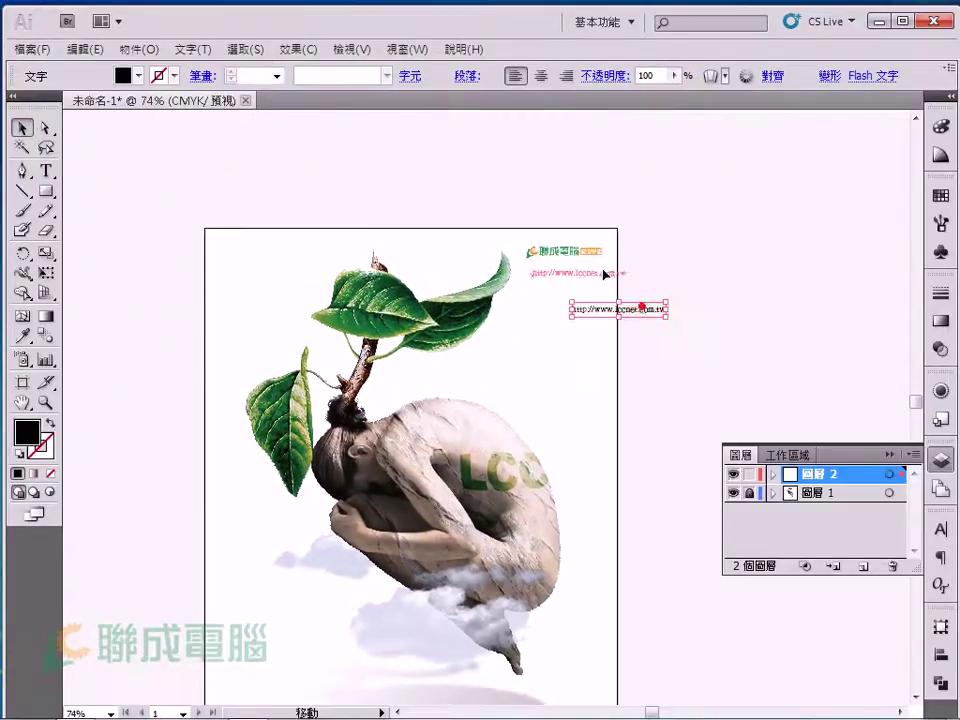
mouse_move(501, 227)
mouse_down()
mouse_move(657, 326)
mouse_move(642, 238)
mouse_up()
click(643, 322)
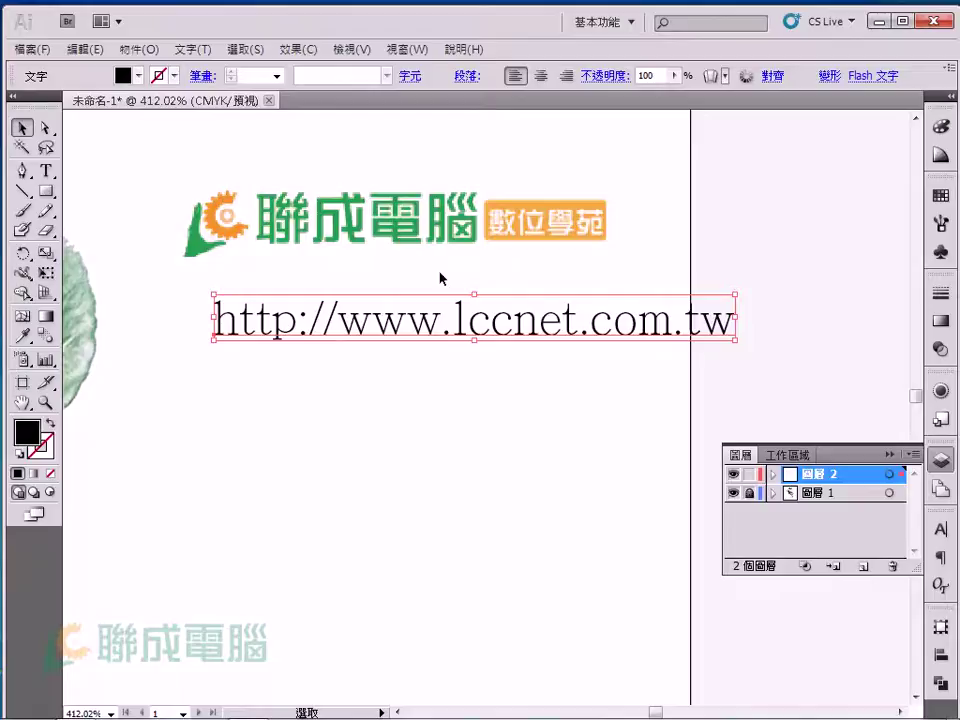
drag(440, 328, 415, 358)
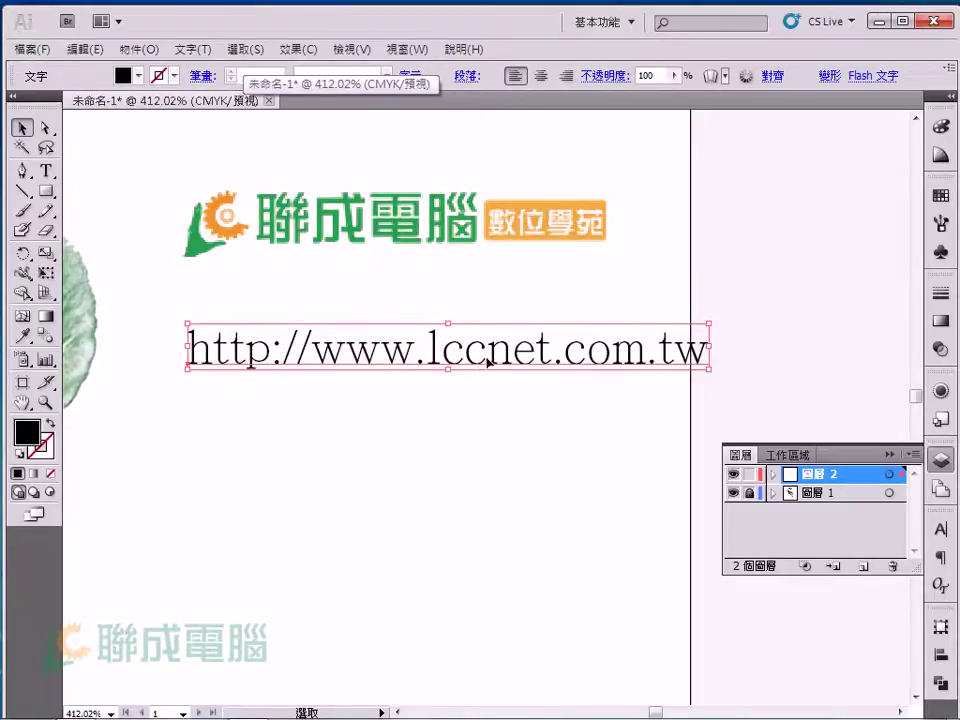
Nudge the web address into place and change its font to Arial.
drag(489, 362, 496, 352)
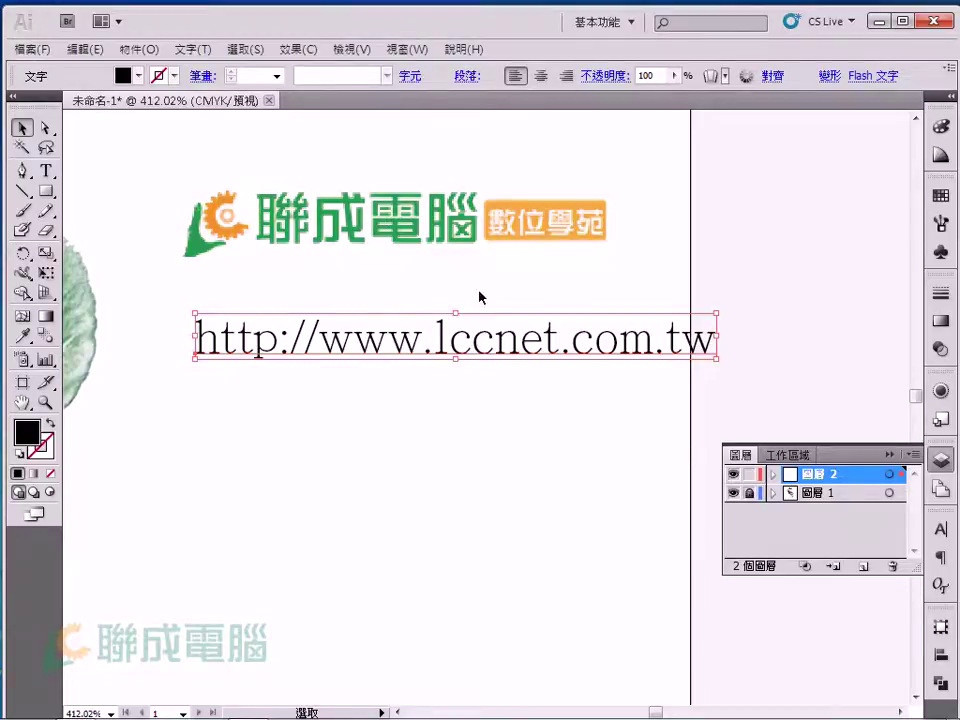
click(409, 77)
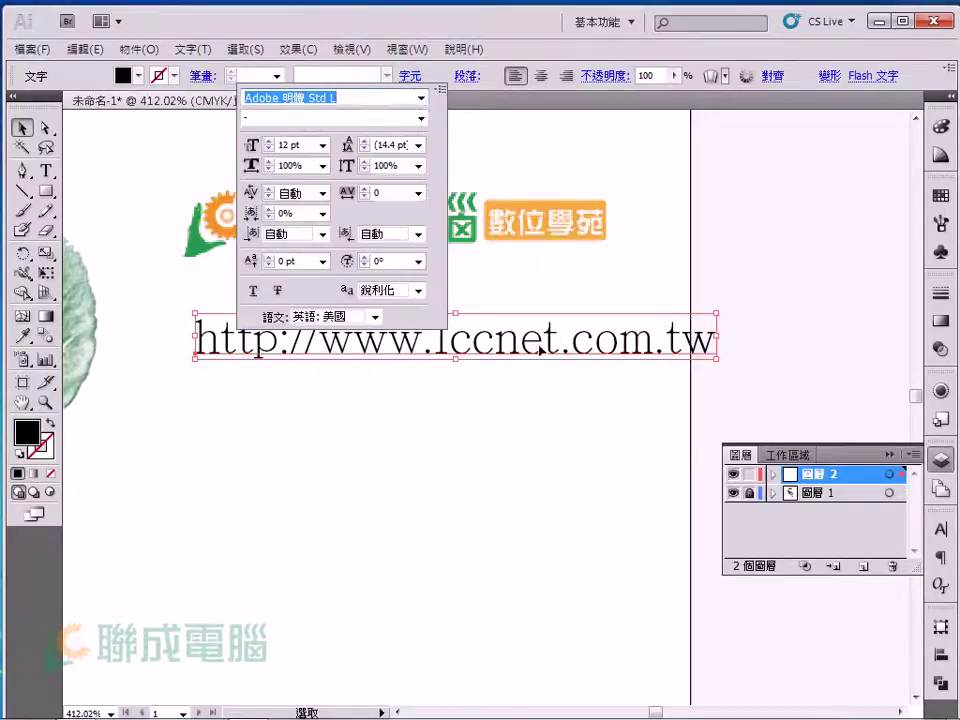
click(421, 98)
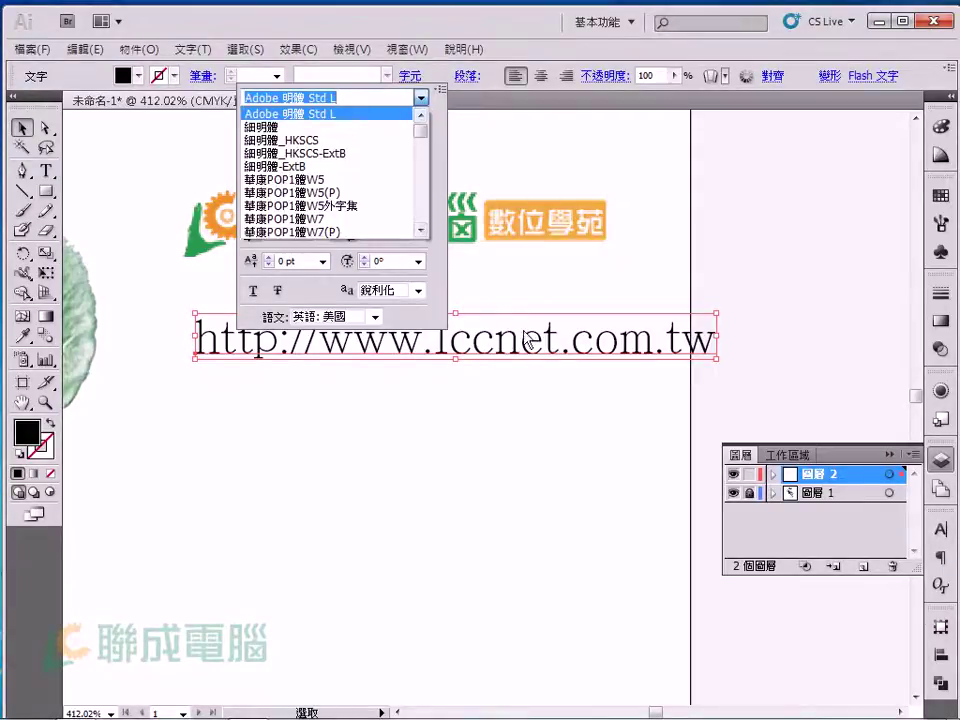
mouse_move(421, 143)
mouse_down()
mouse_move(420, 162)
mouse_move(431, 150)
mouse_move(430, 158)
mouse_up()
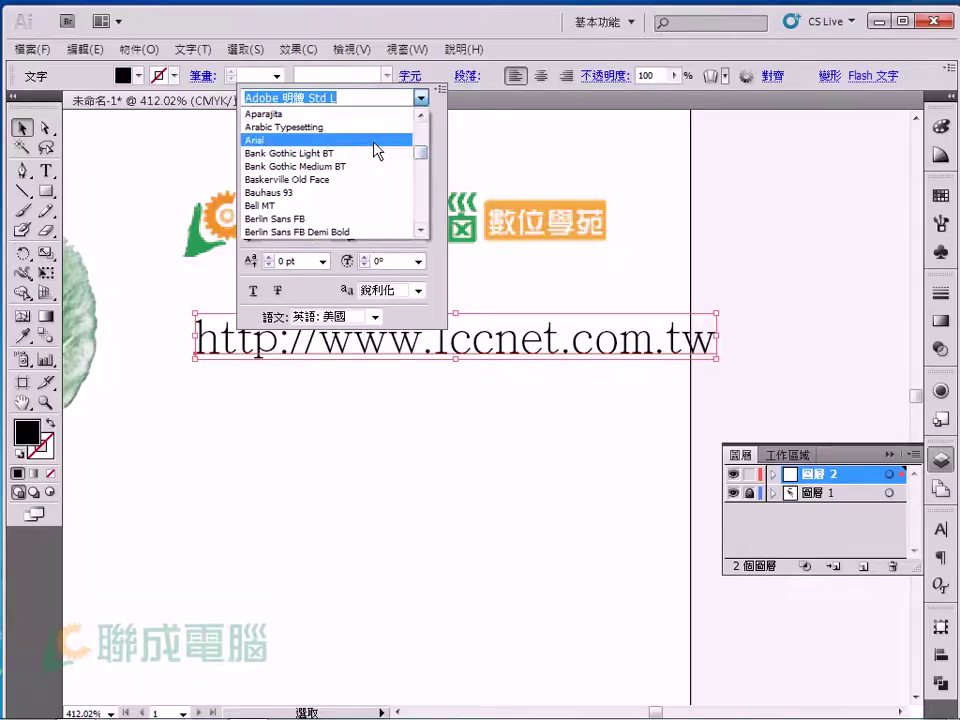
click(289, 141)
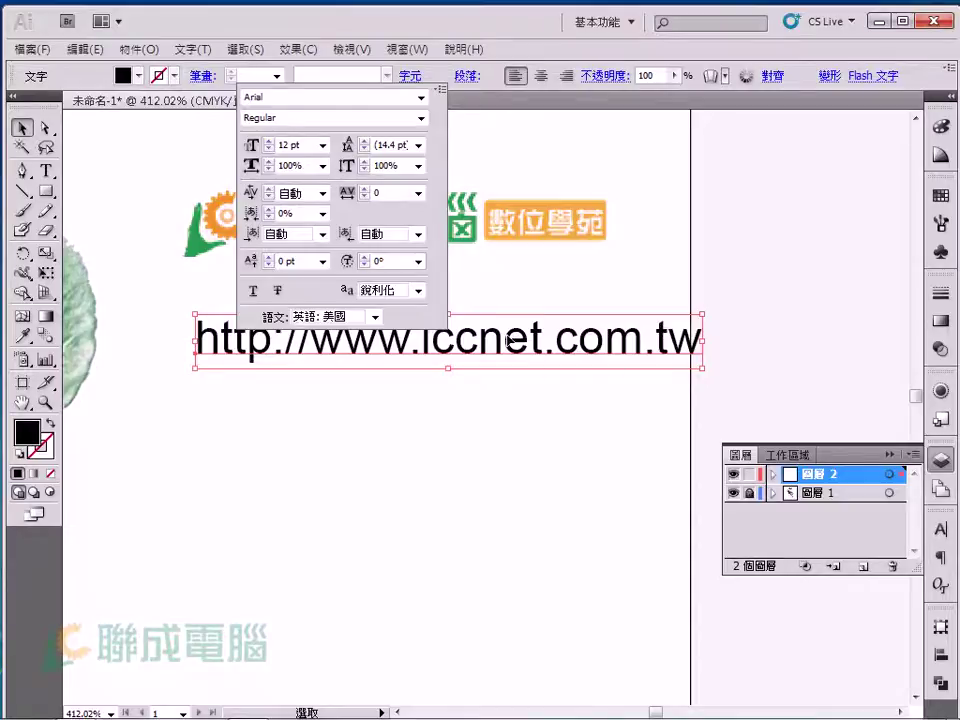
Scale the web address to about the logo's width and tuck it beneath the logo.
click(510, 6)
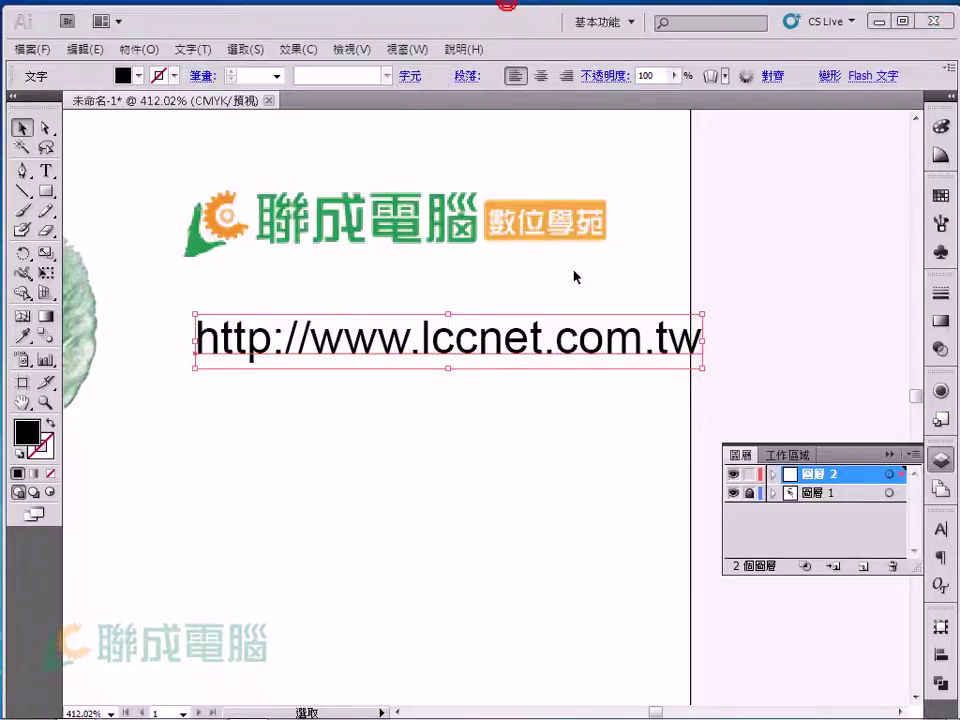
drag(703, 368, 503, 347)
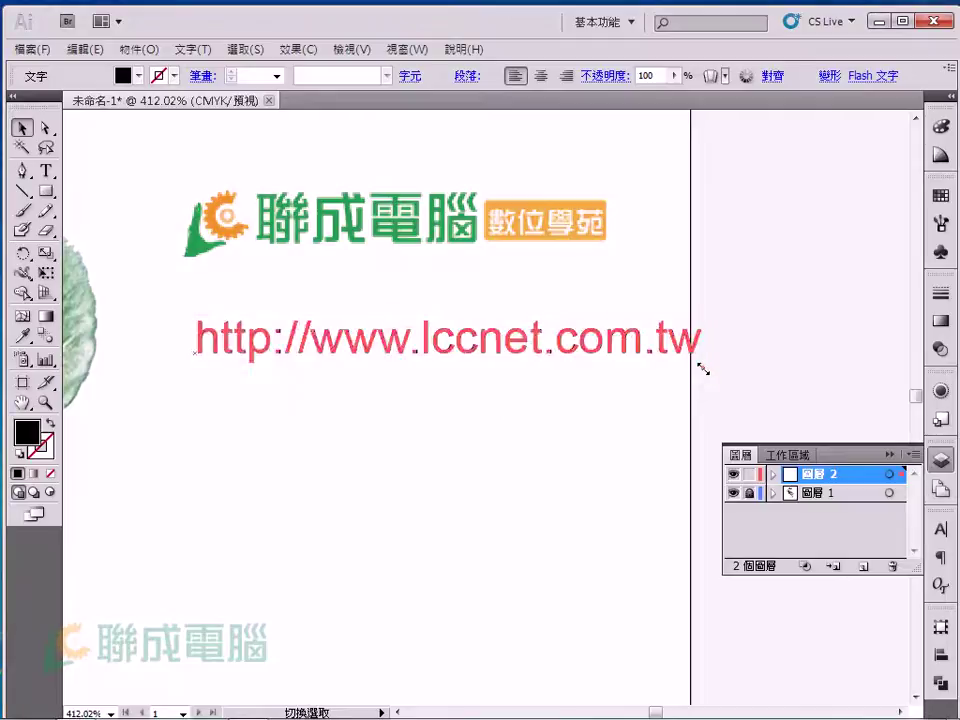
drag(402, 332, 462, 274)
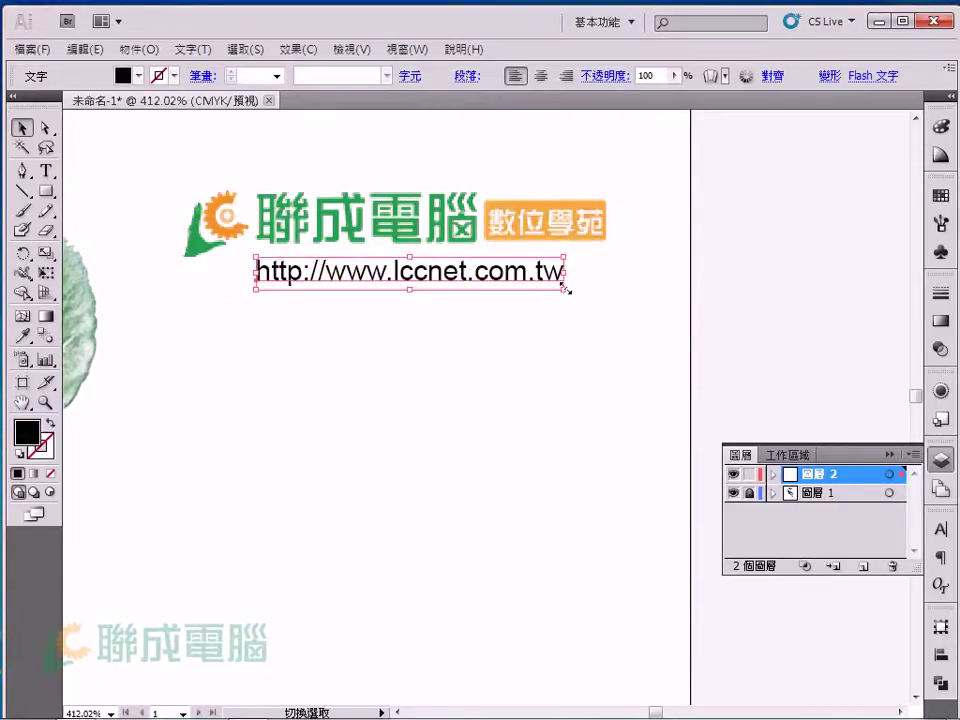
drag(564, 289, 606, 327)
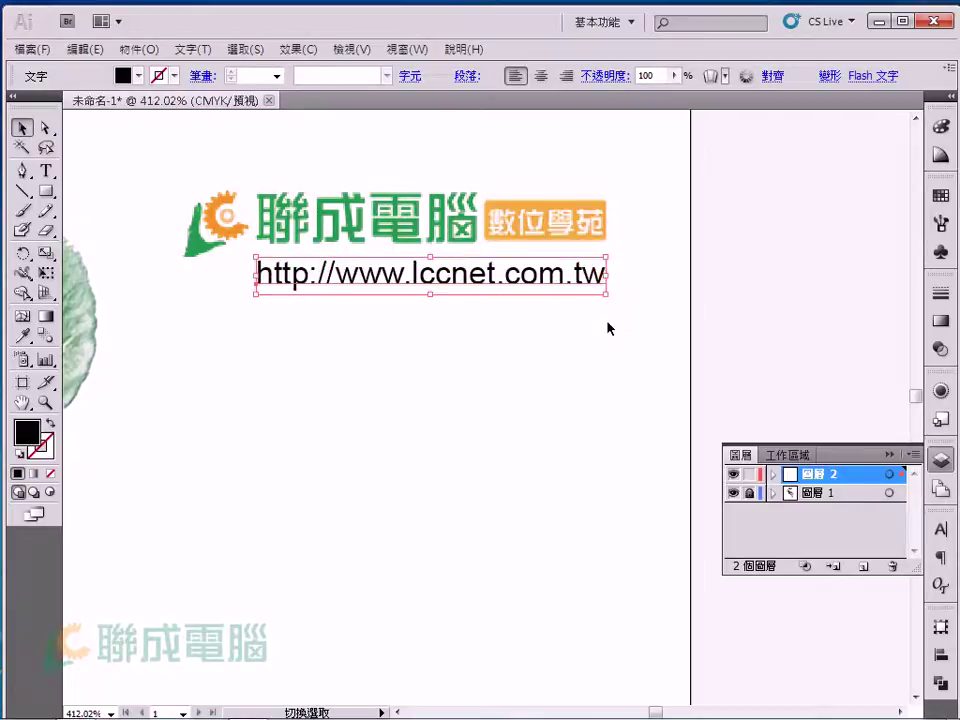
click(318, 340)
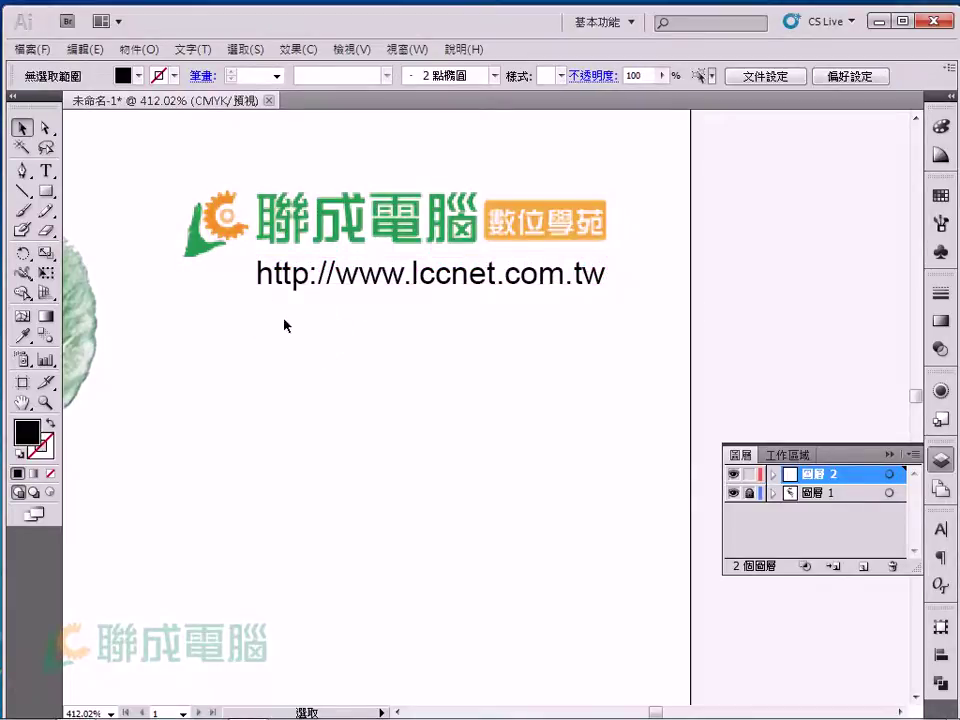
key(ctrl+0)
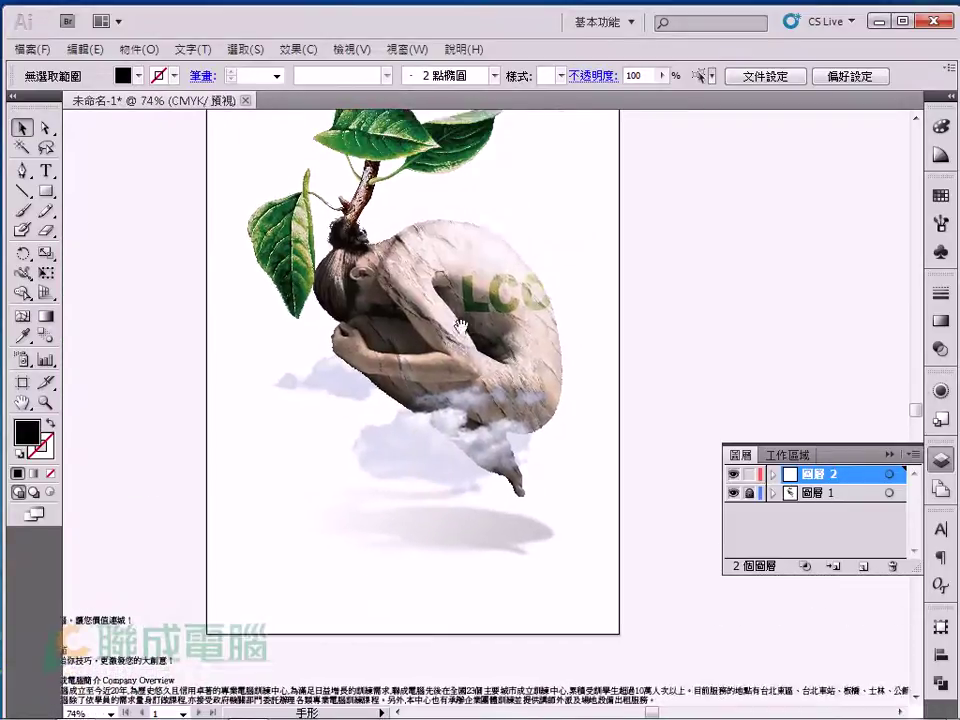
Marquee-select the logo and web address and nudge them up and left with arrow keys.
drag(456, 210, 456, 335)
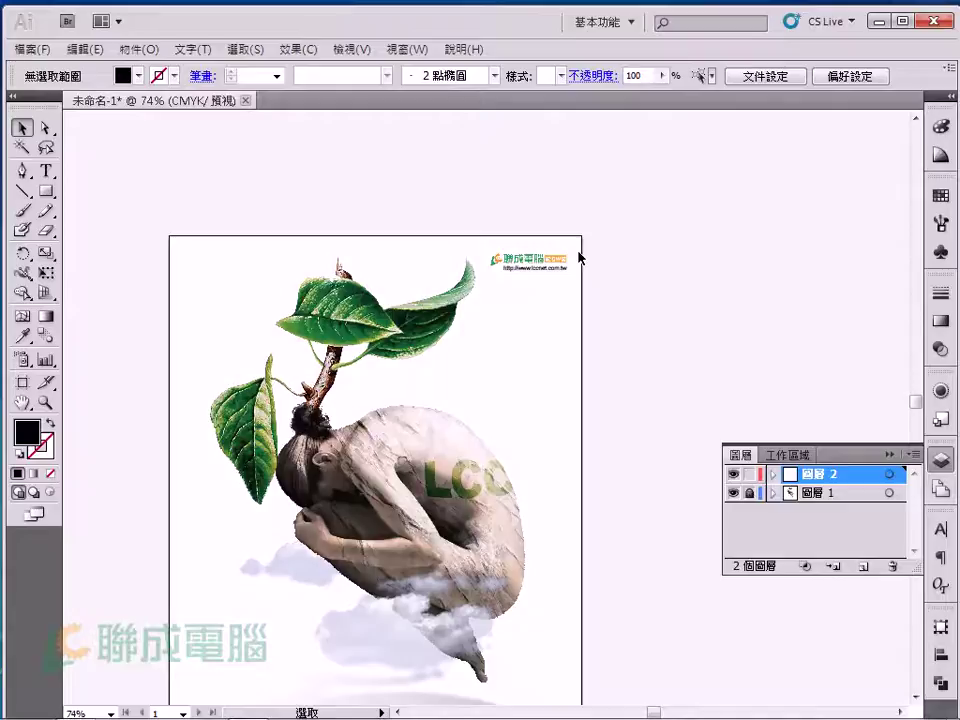
drag(531, 313, 573, 254)
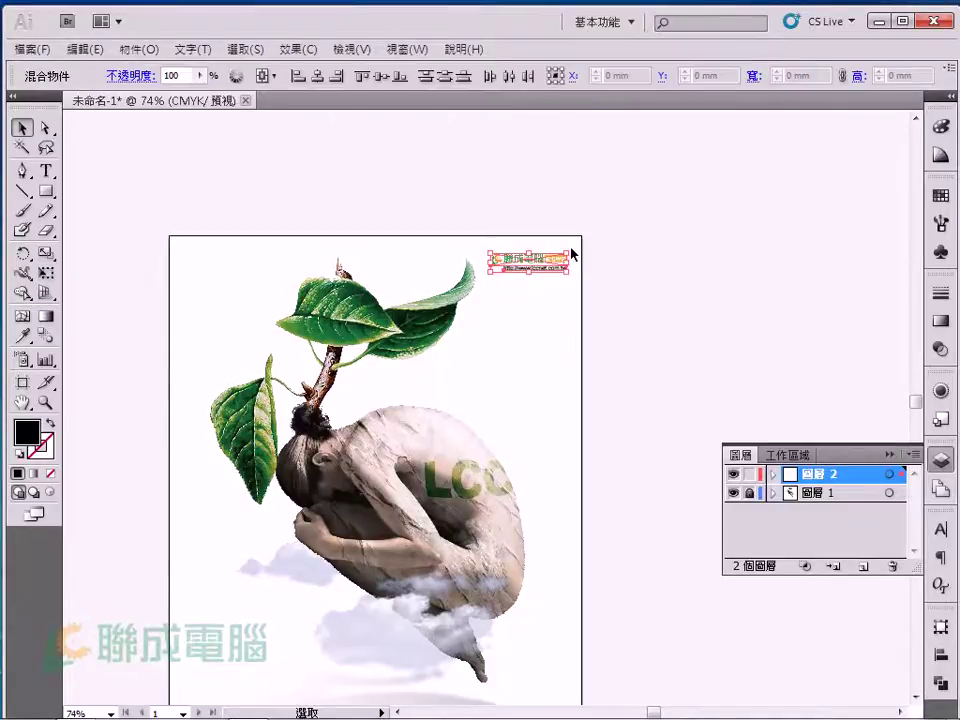
key(Left)
key(Up)
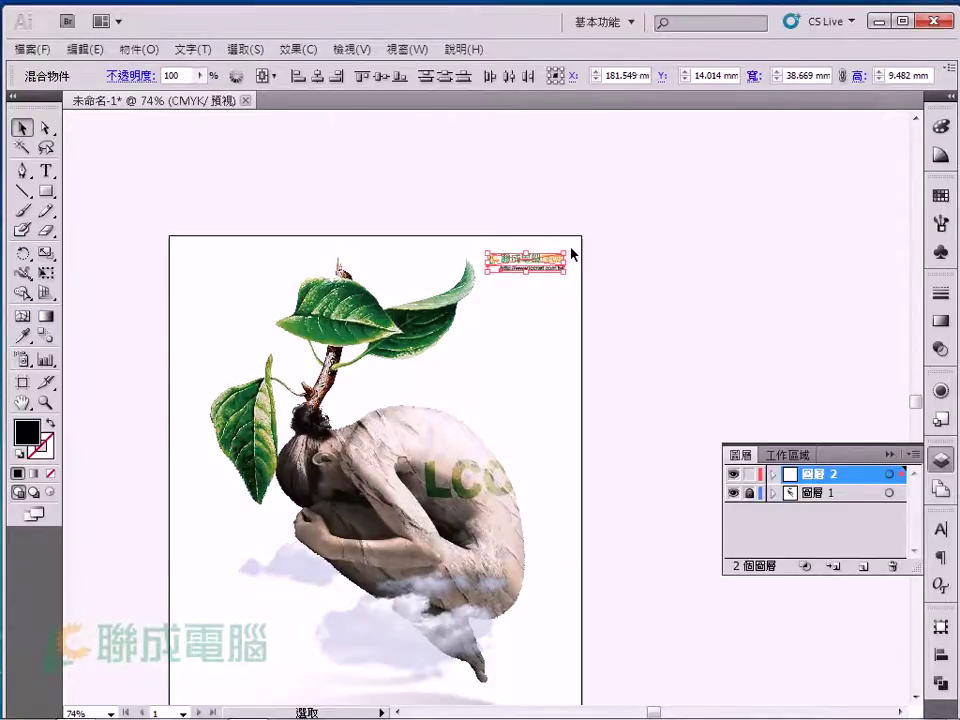
click(767, 267)
drag(570, 476, 634, 307)
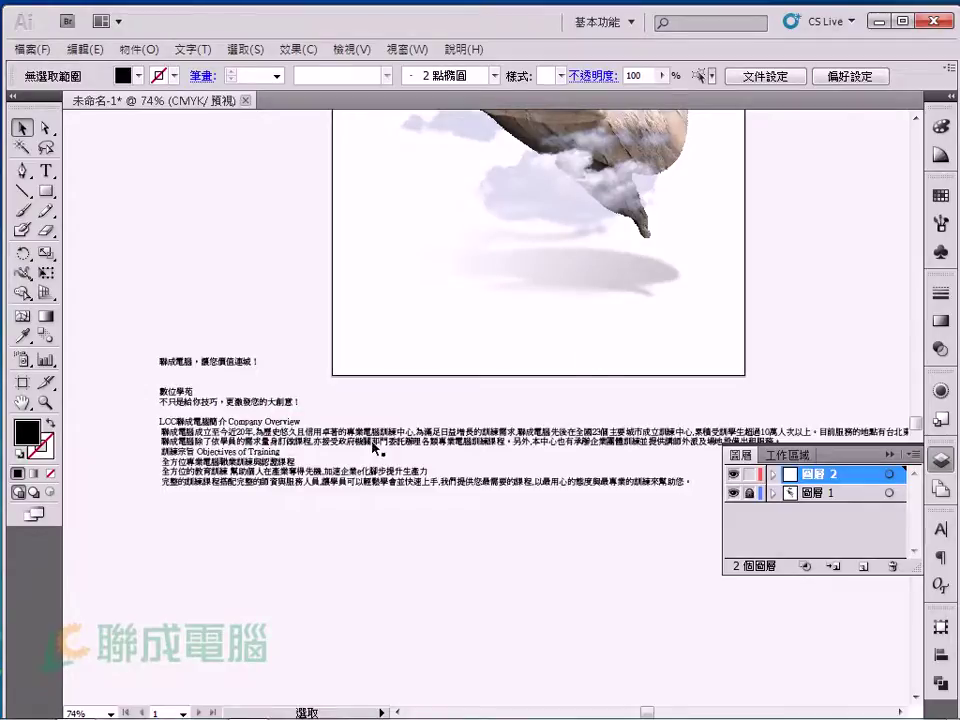
Remove the company overview paragraphs from the loose text block.
click(371, 450)
double_click(214, 424)
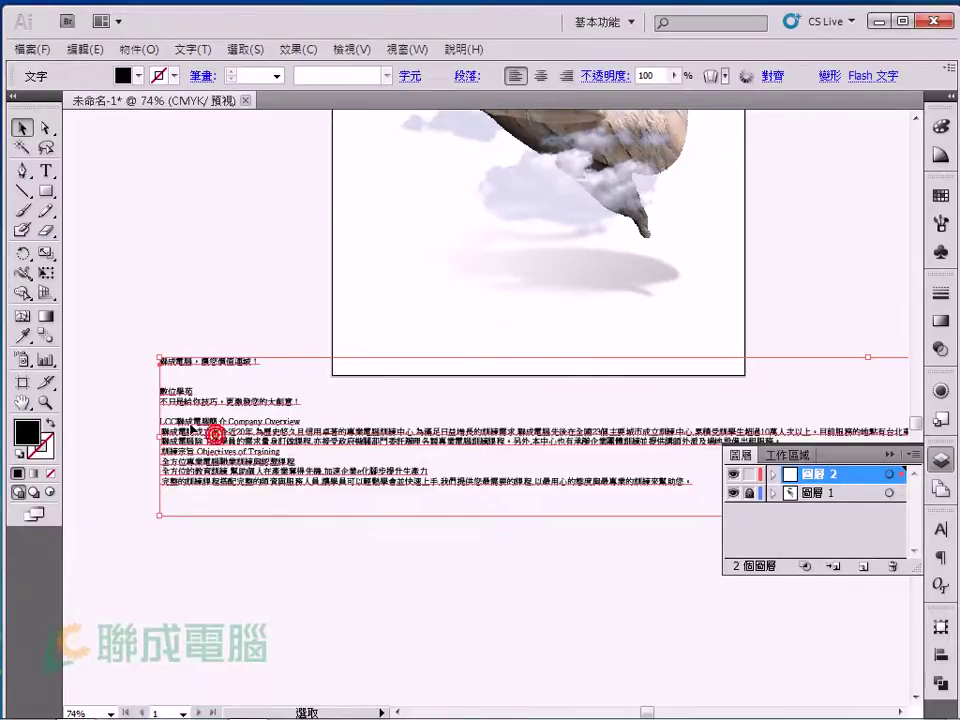
mouse_move(157, 421)
mouse_down()
mouse_move(425, 465)
mouse_move(692, 477)
mouse_up()
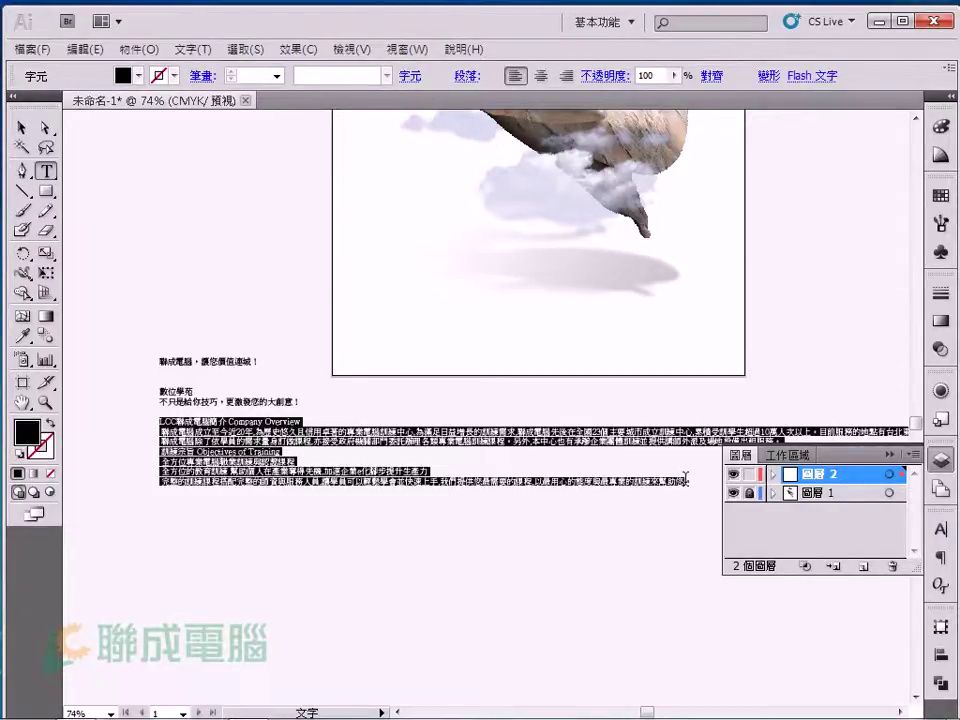
key(Delete)
key(Escape)
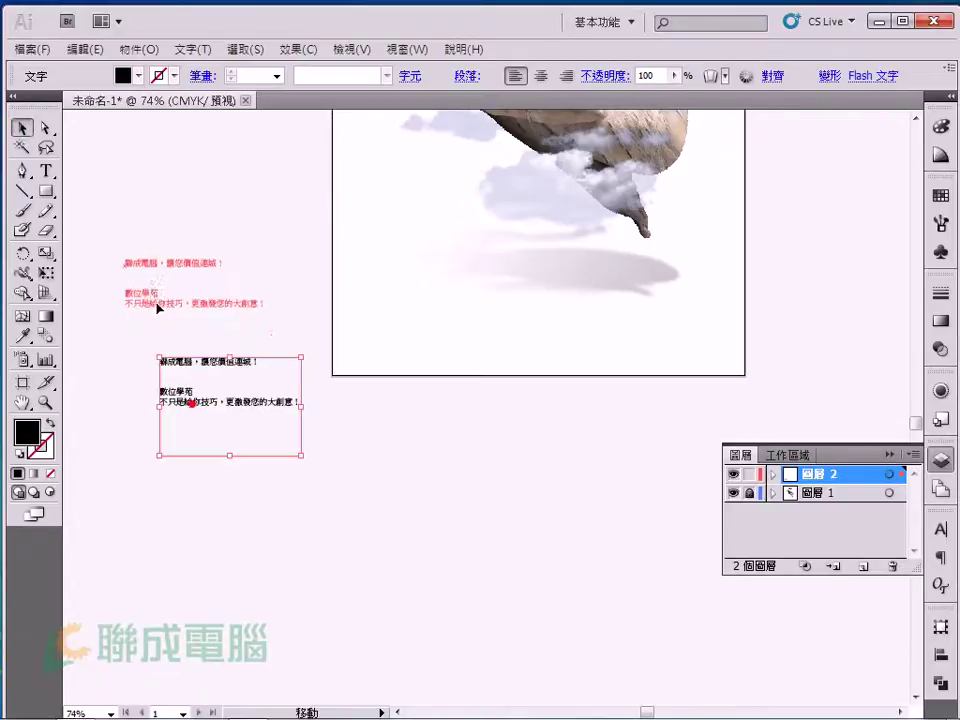
Move the slogan block left and draw an empty area-text frame across the poster's lower part.
drag(167, 393, 130, 290)
key(t)
drag(345, 270, 727, 359)
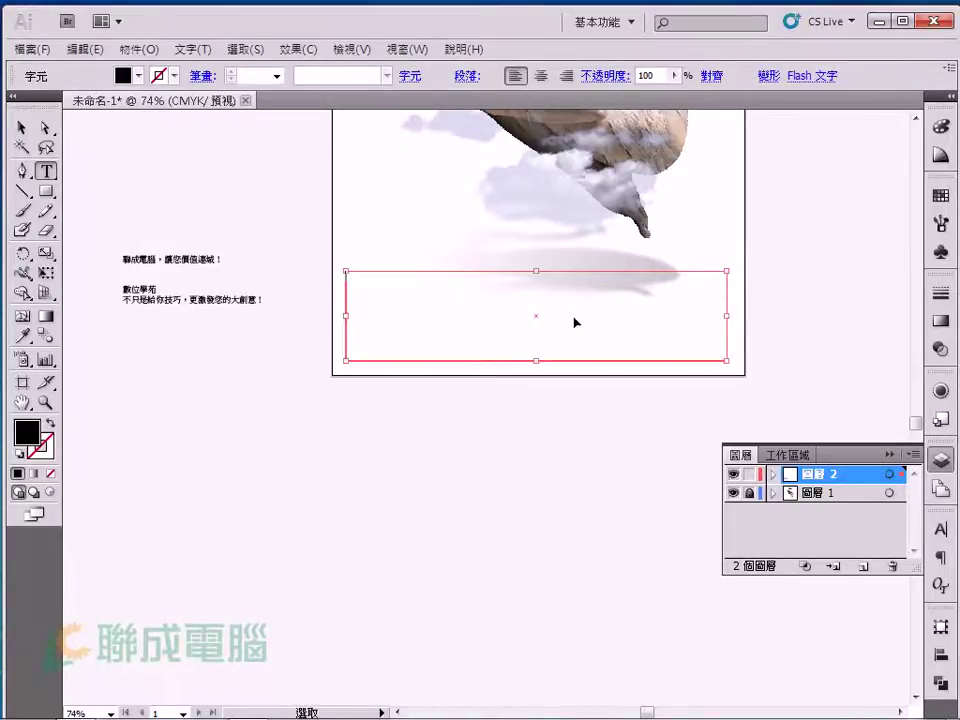
Paste the company overview paragraphs into the new area-text frame and select it.
key(ctrl+v)
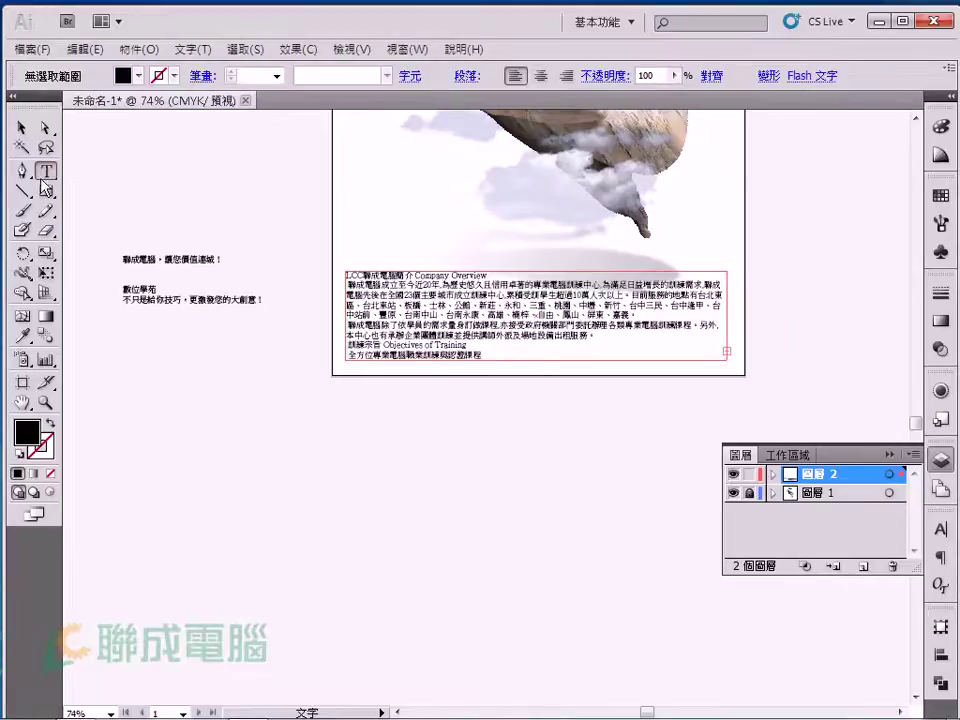
click(21, 127)
click(517, 381)
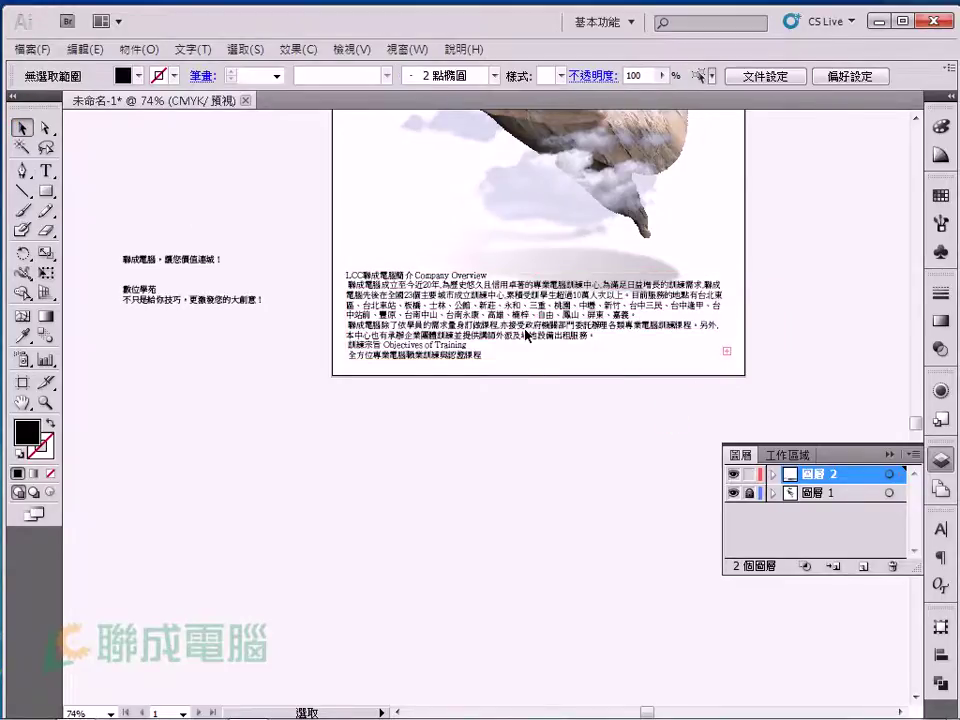
mouse_move(645, 375)
mouse_down()
mouse_move(482, 596)
mouse_move(498, 546)
mouse_up()
click(637, 443)
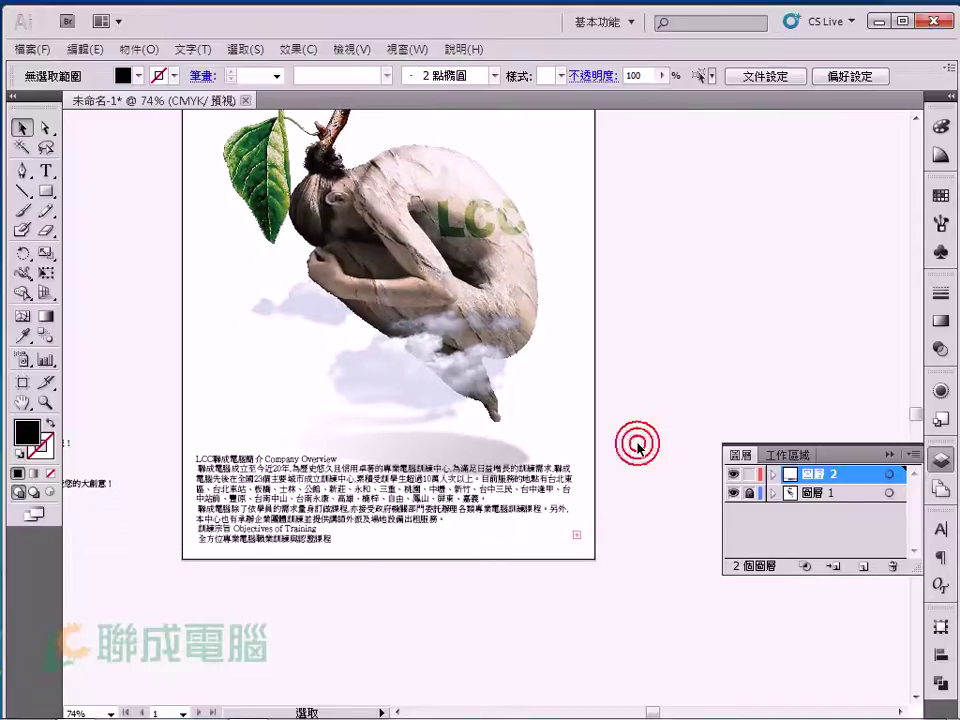
click(370, 541)
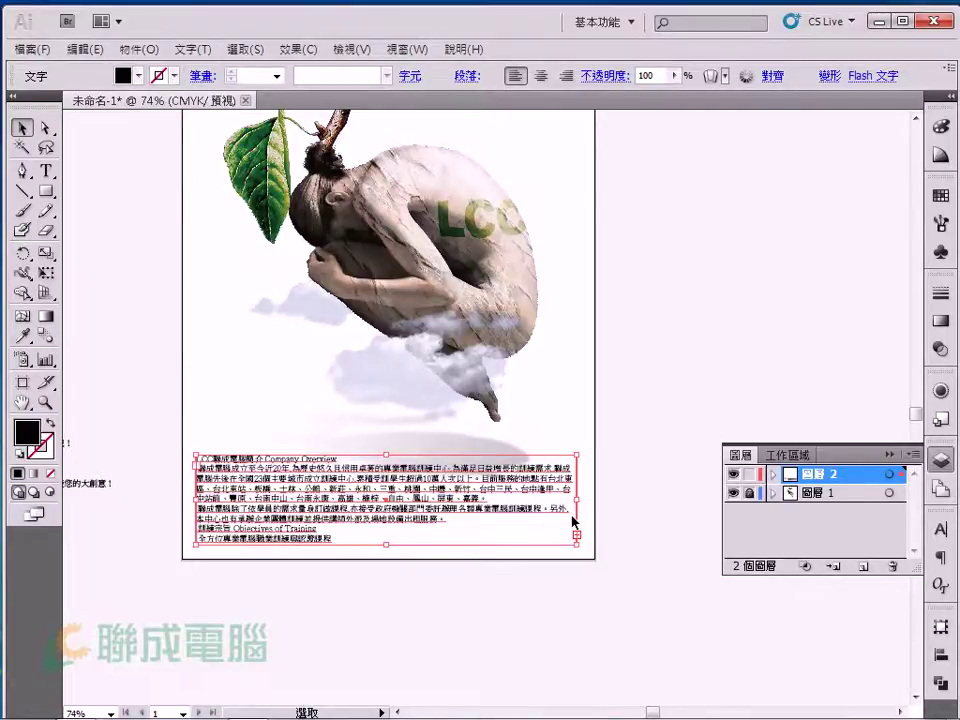
Drag the overview frame's bottom edge down so all its lines show.
drag(386, 545, 393, 546)
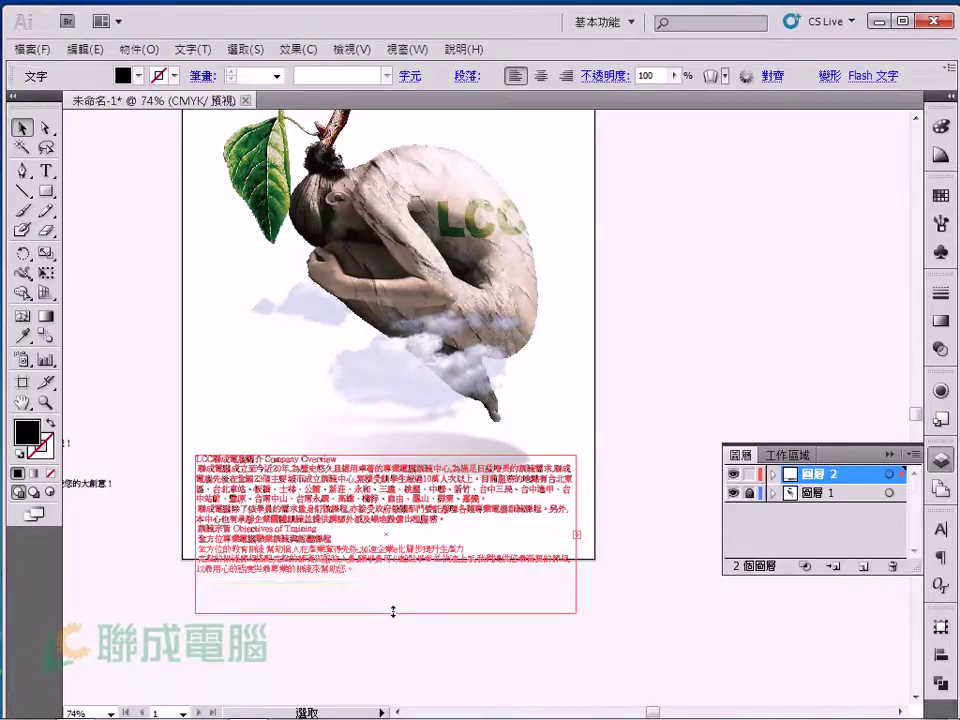
drag(393, 546, 395, 604)
scroll(428, 547, down, 2)
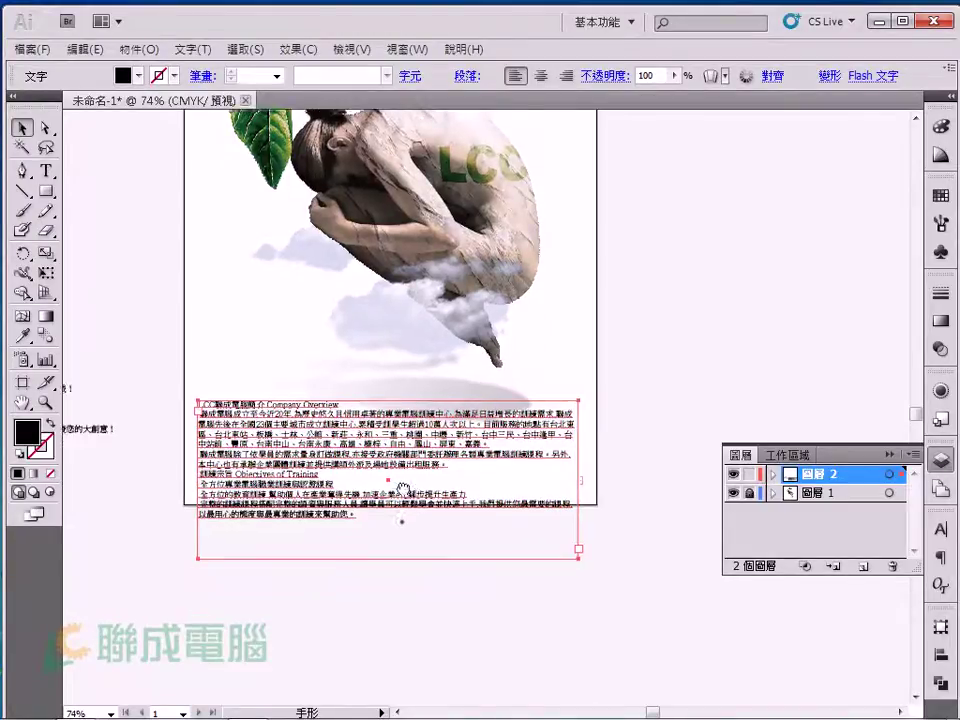
scroll(399, 514, down, 2)
Zoom in on the overview text, select it, and open the Character font list.
key(z)
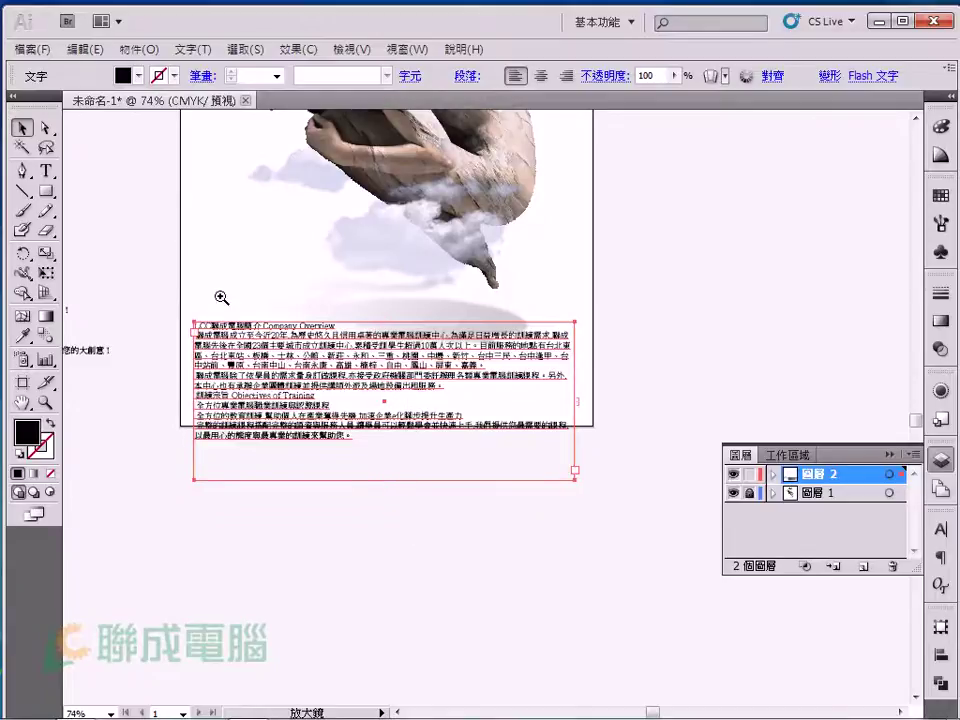
drag(167, 261, 628, 525)
drag(595, 452, 576, 400)
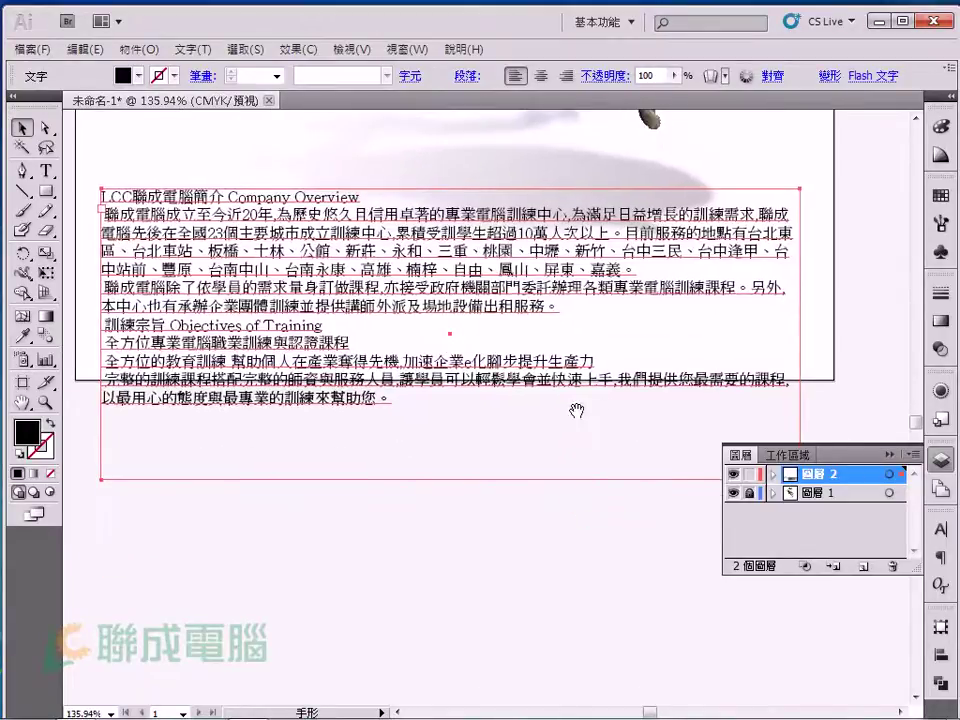
key(ctrl+shift+a)
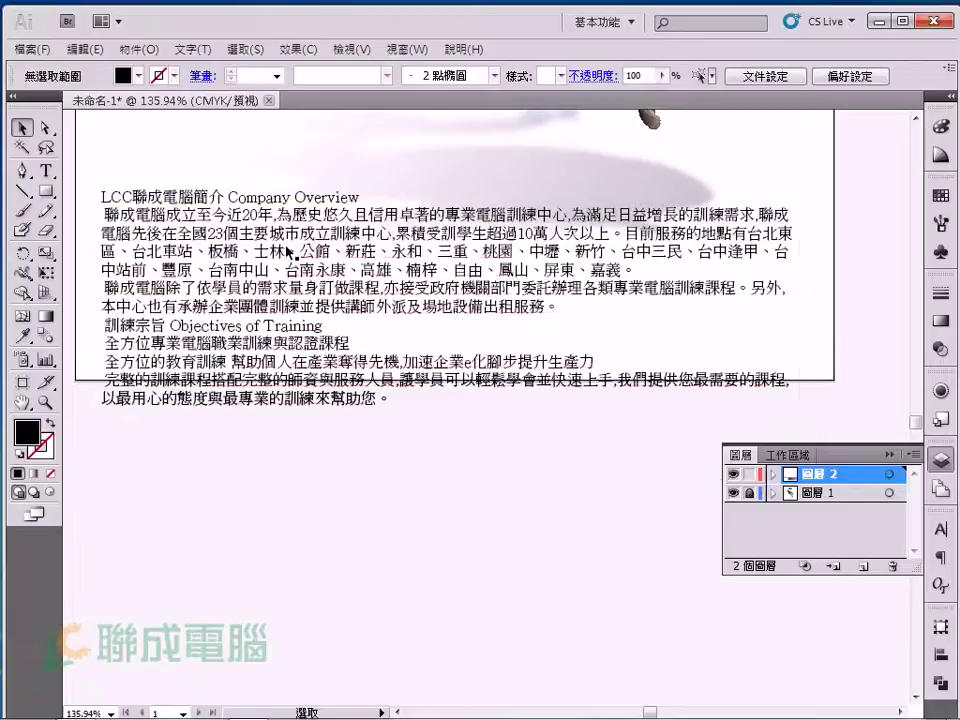
click(216, 190)
click(411, 85)
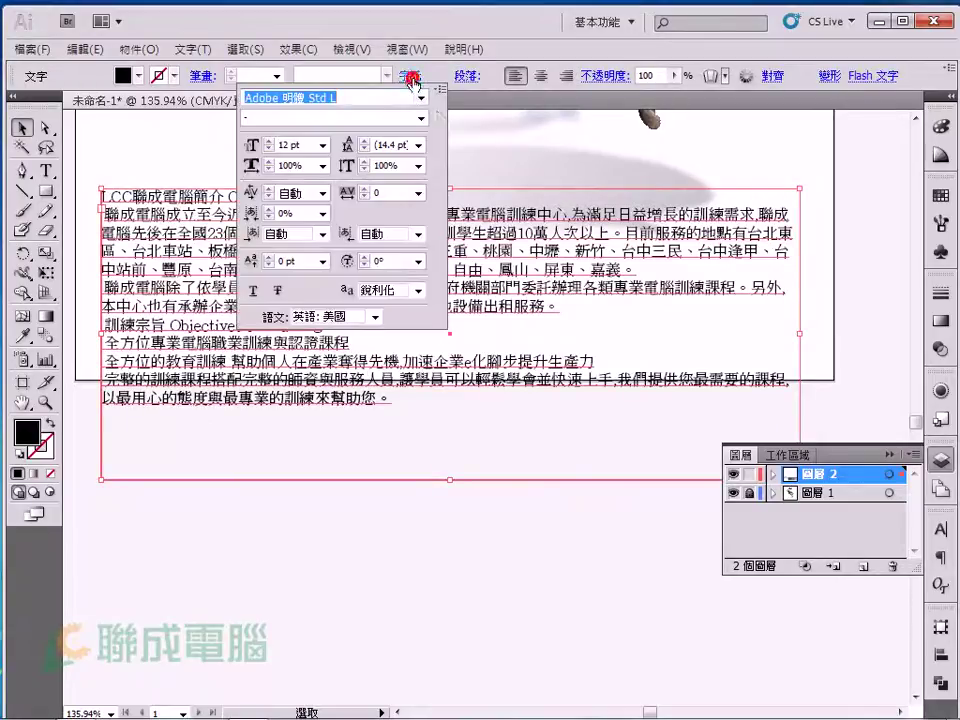
click(421, 97)
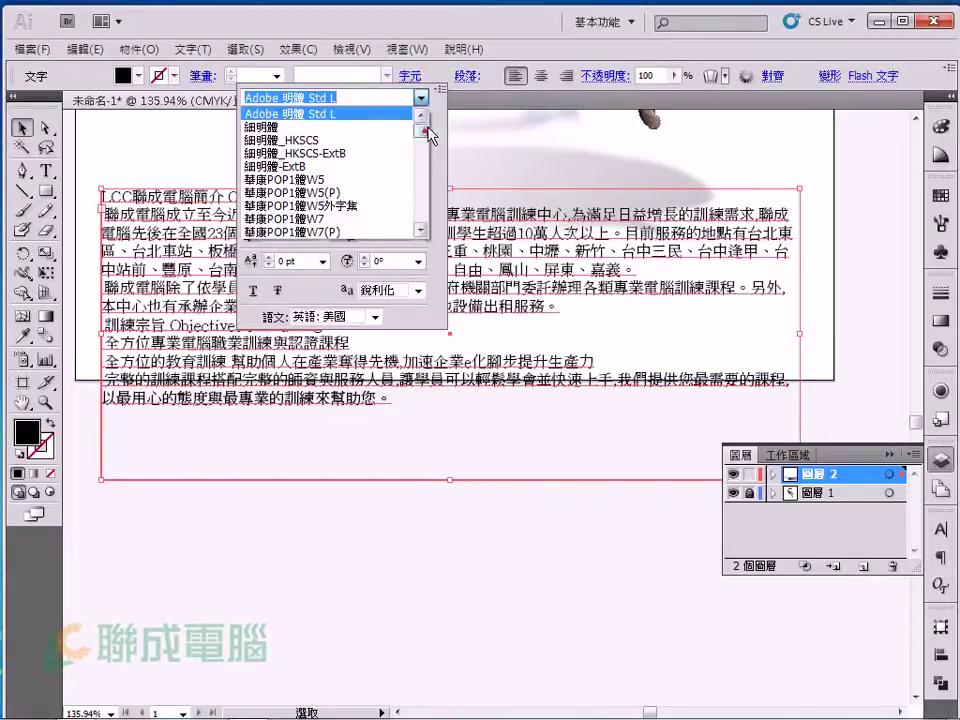
drag(424, 132, 409, 169)
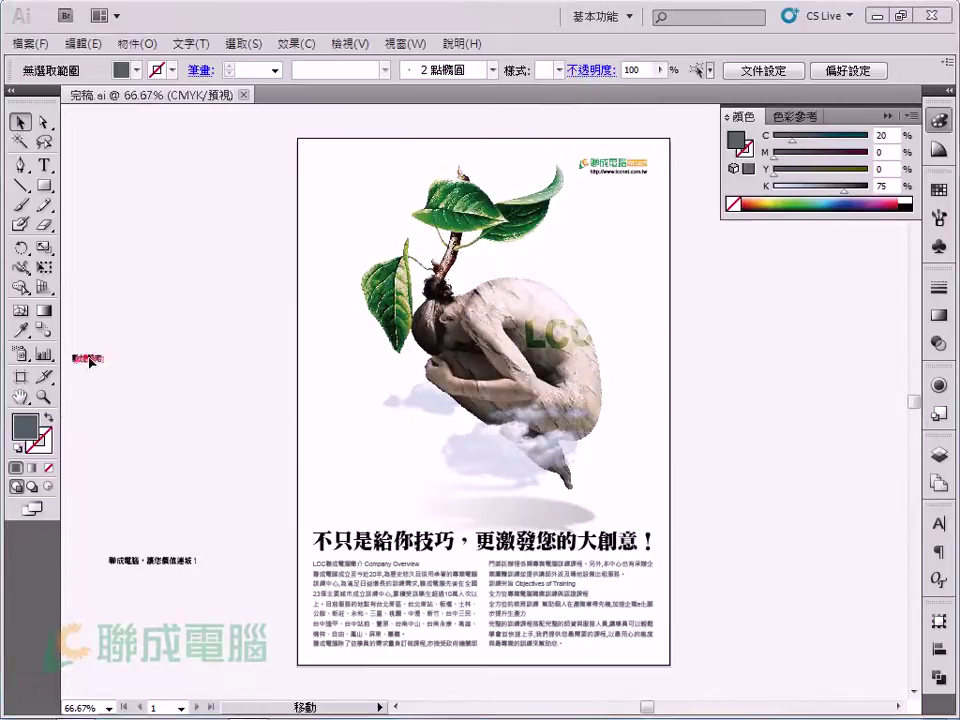
Move 數位學苑 above the headline and shift the slogan up beside the page's left edge.
drag(86, 358, 339, 511)
click(279, 510)
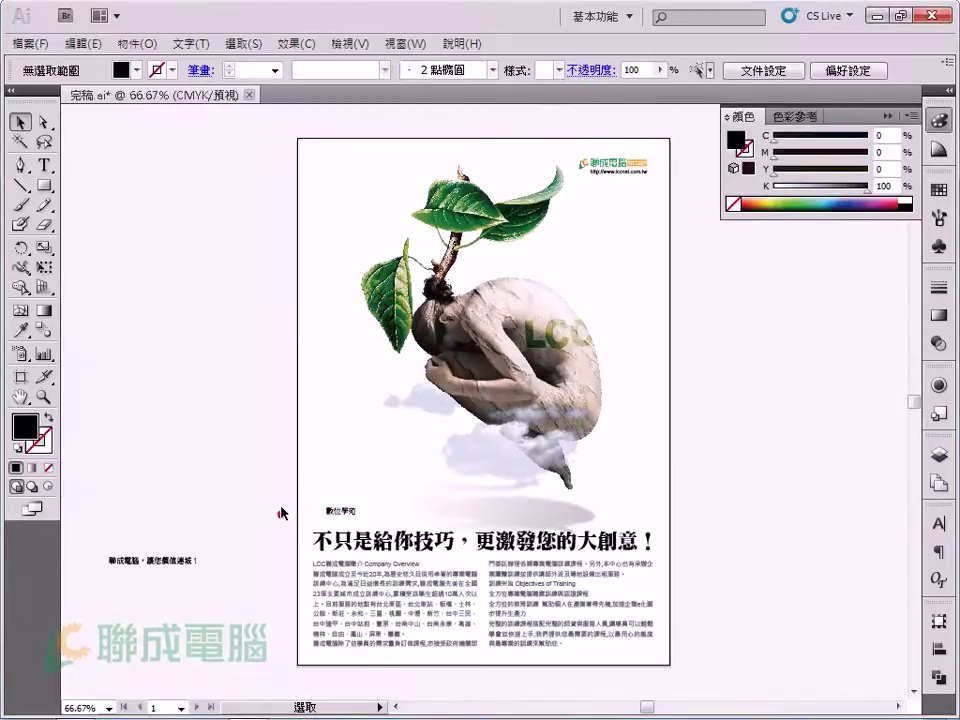
drag(180, 562, 286, 378)
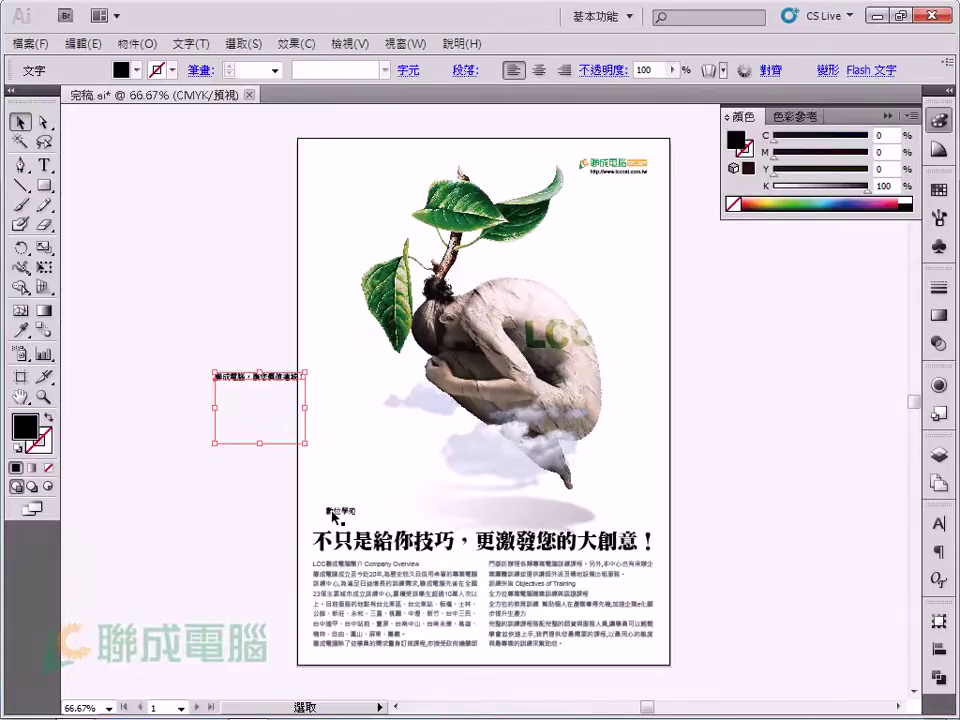
Enlarge the 數位學苑 text about three times and park it on the pasteboard left of the page.
click(330, 510)
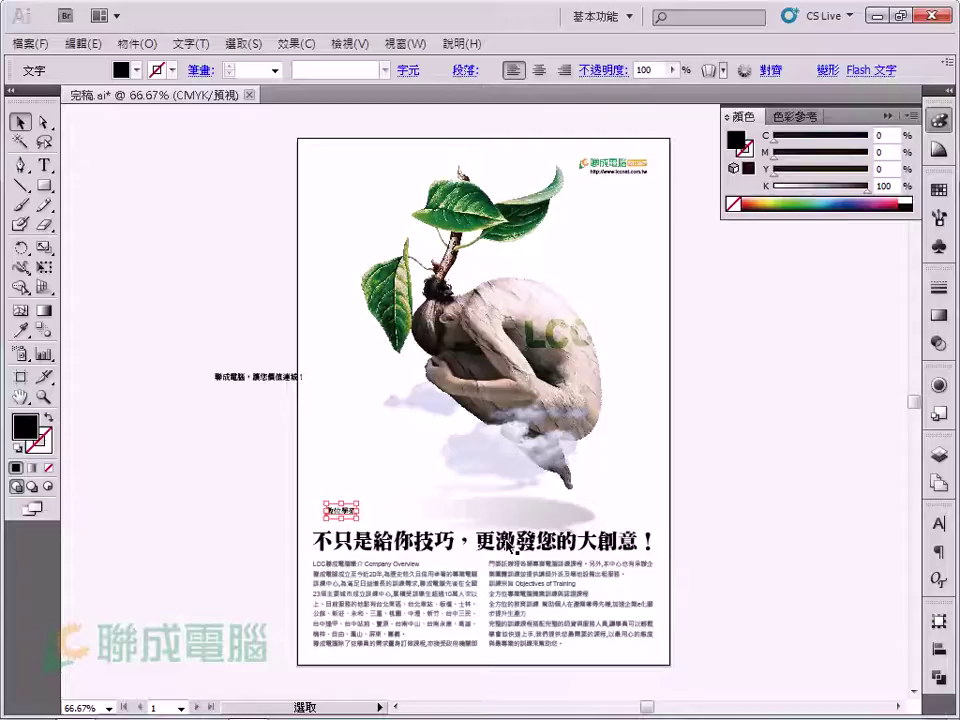
mouse_move(357, 503)
mouse_down()
mouse_move(411, 482)
mouse_move(367, 517)
mouse_up()
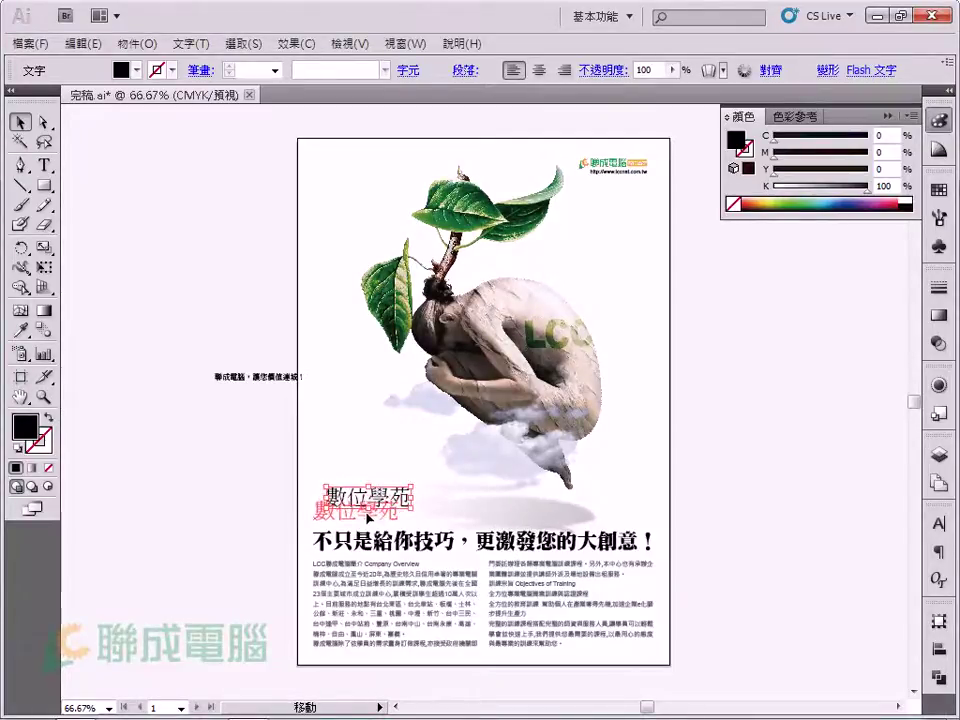
click(701, 424)
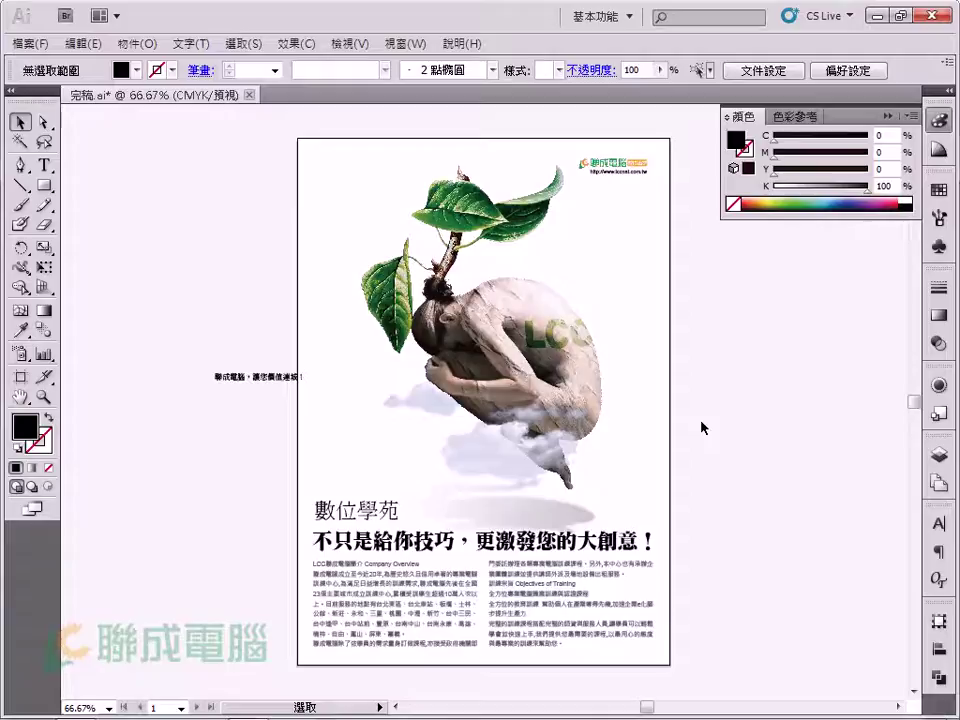
drag(372, 530, 260, 477)
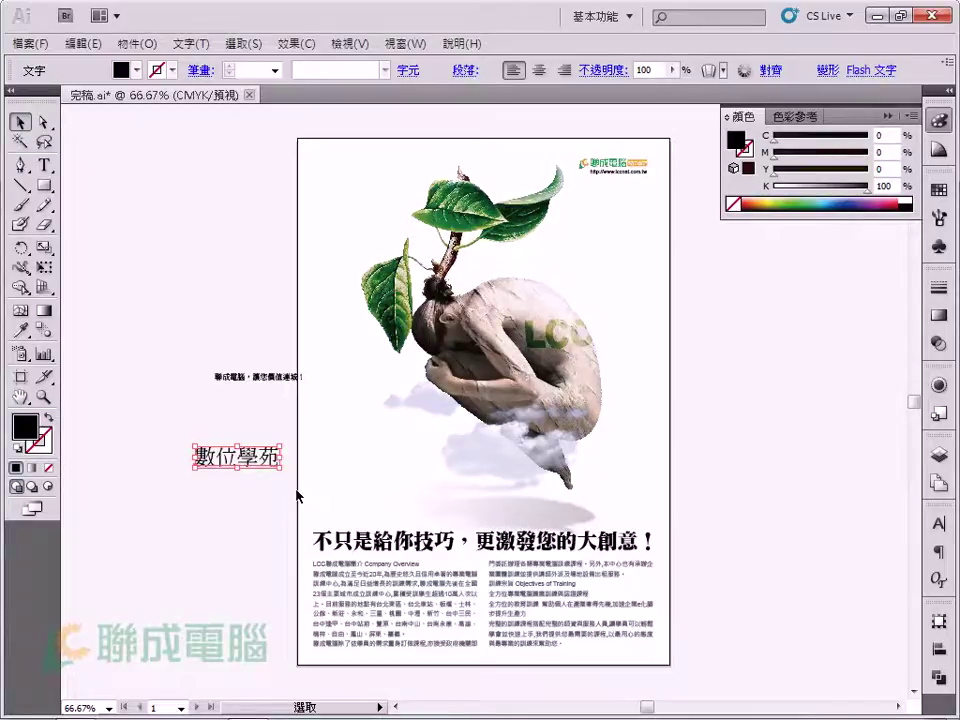
Bring up the Layers panel (F7) showing the poster layers.
click(616, 166)
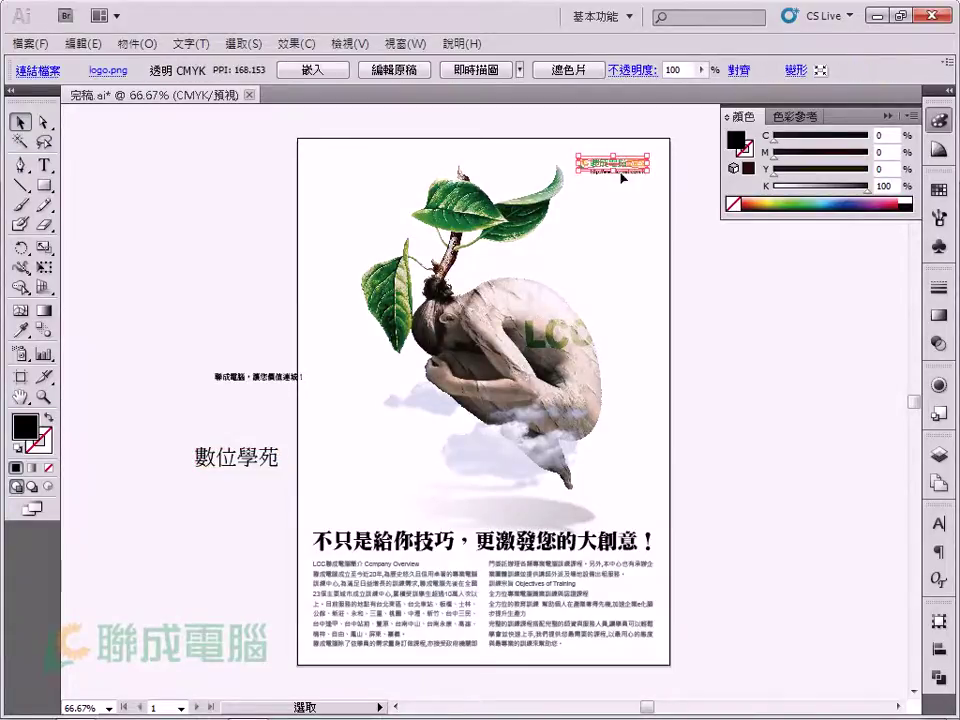
click(625, 202)
click(671, 188)
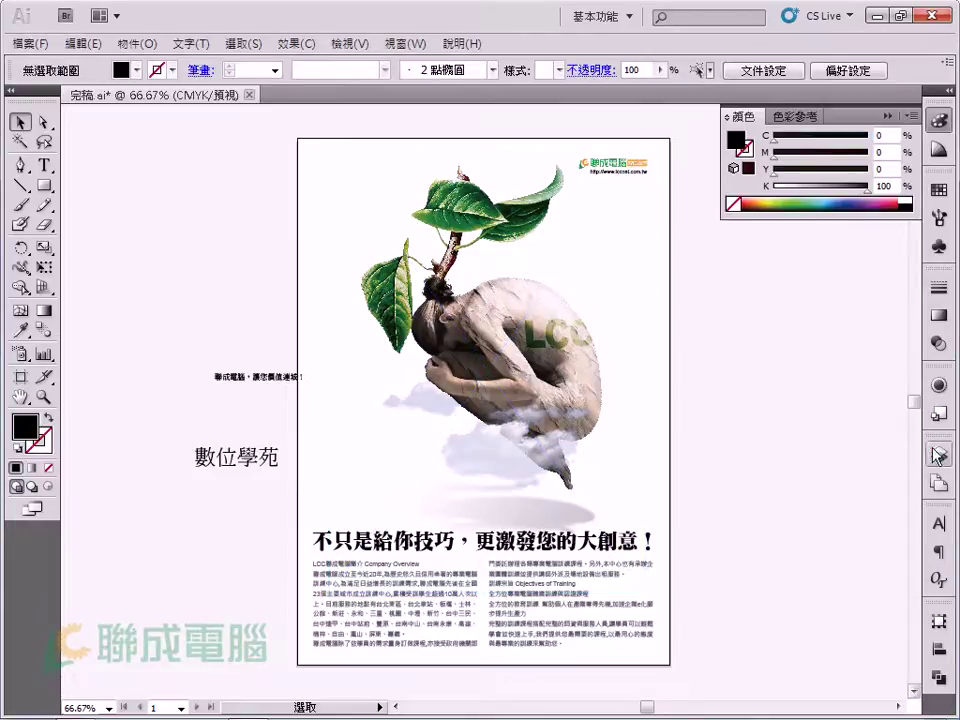
key(F7)
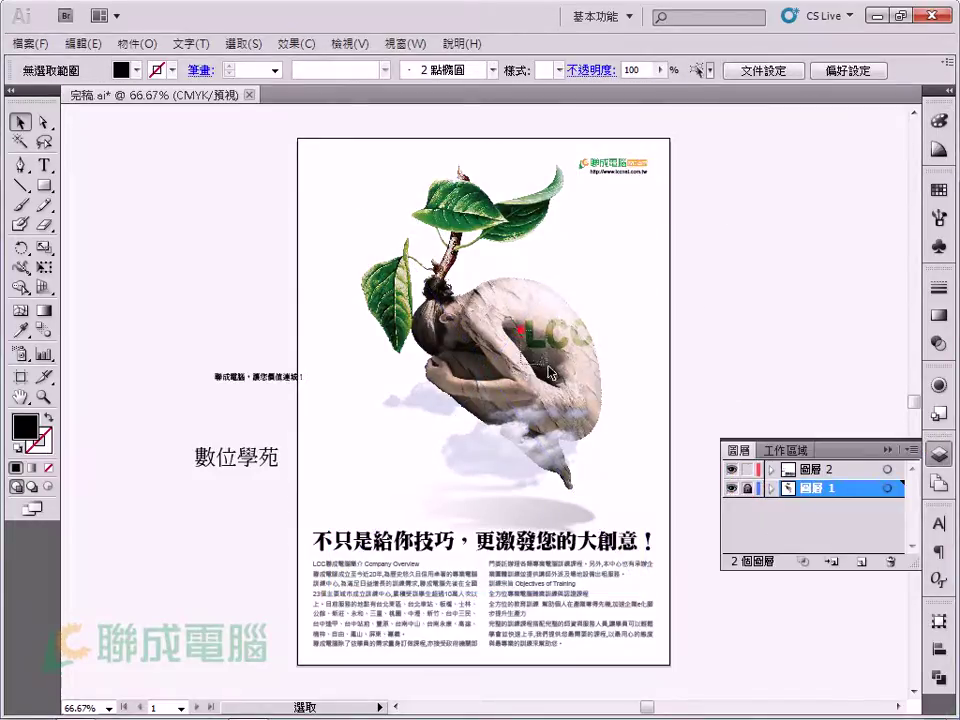
click(748, 302)
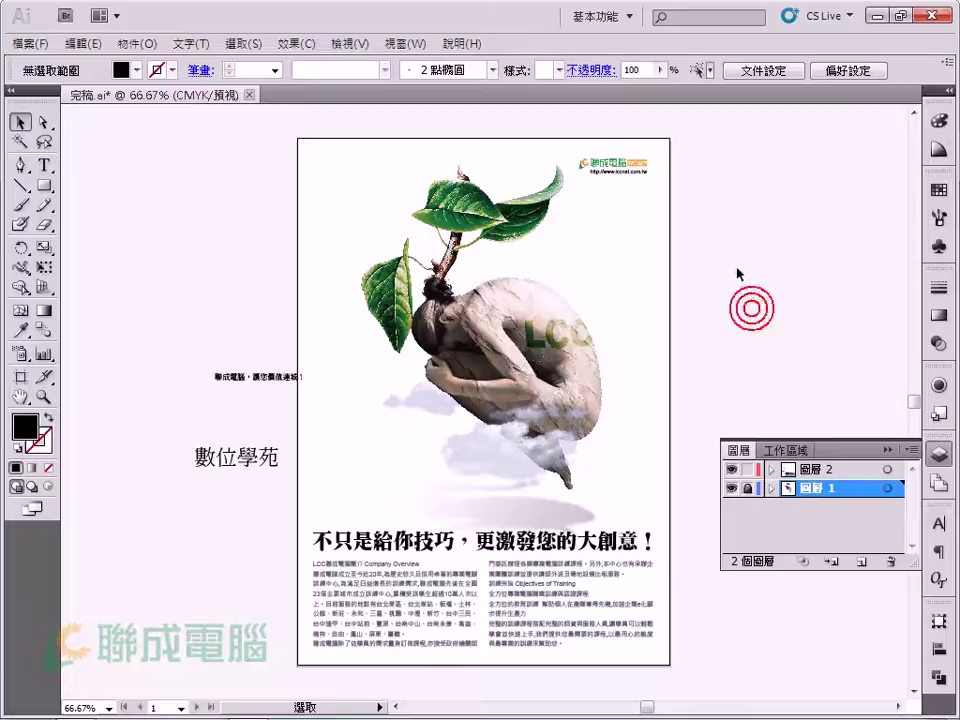
Alt-drag a copy of the top-right logo to just above the headline and enlarge it.
click(628, 165)
drag(628, 165, 371, 491)
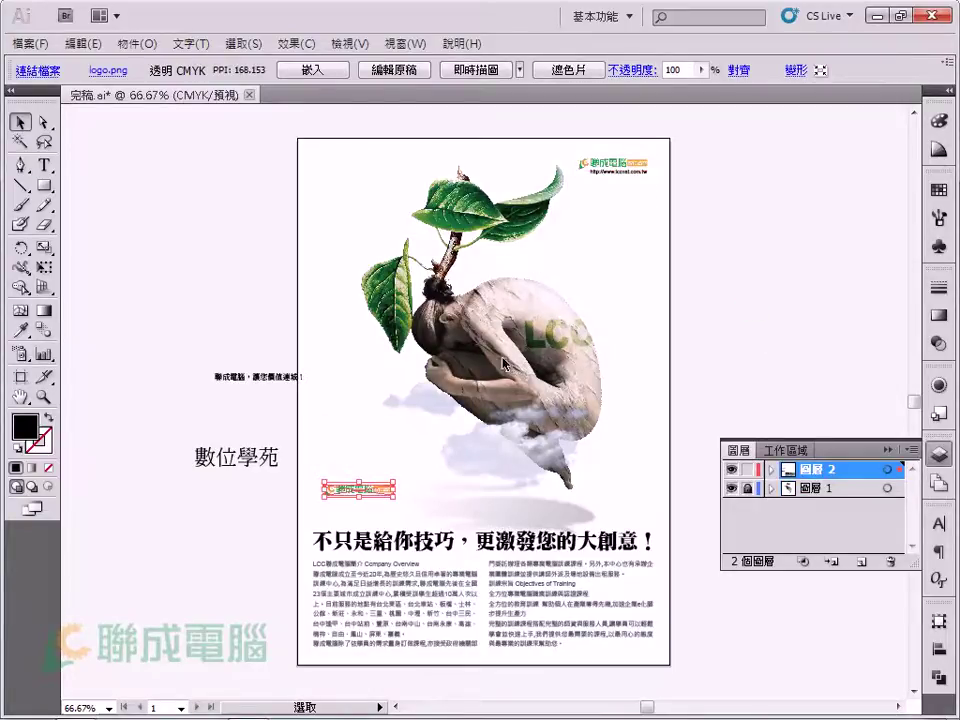
drag(395, 498, 444, 524)
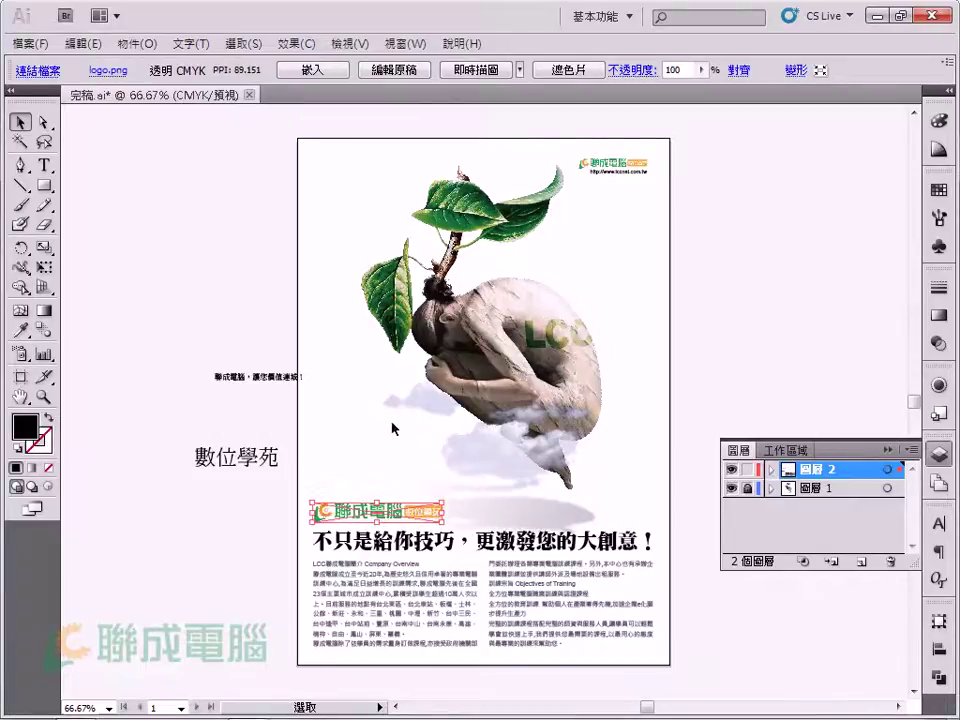
click(246, 535)
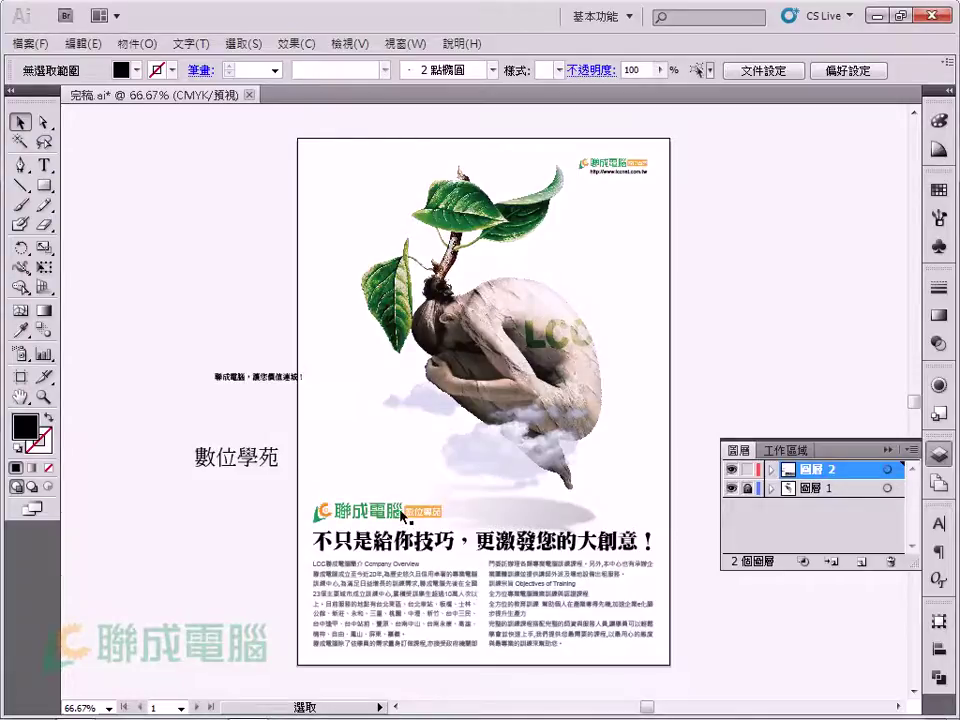
Enlarge the copied logo further with its corner handle and check its size.
click(405, 511)
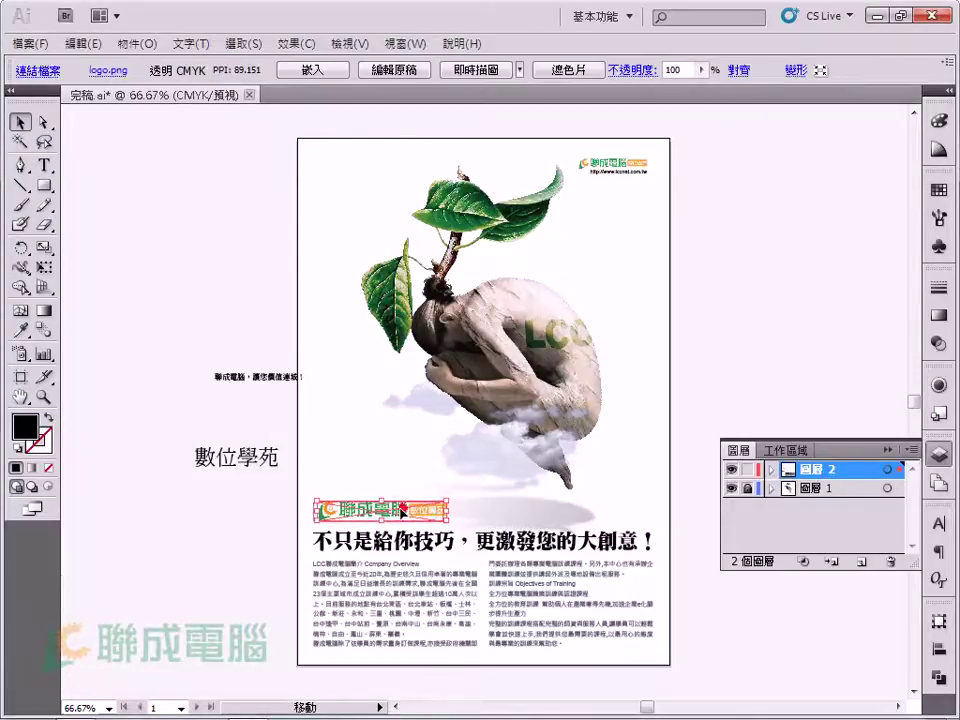
click(214, 561)
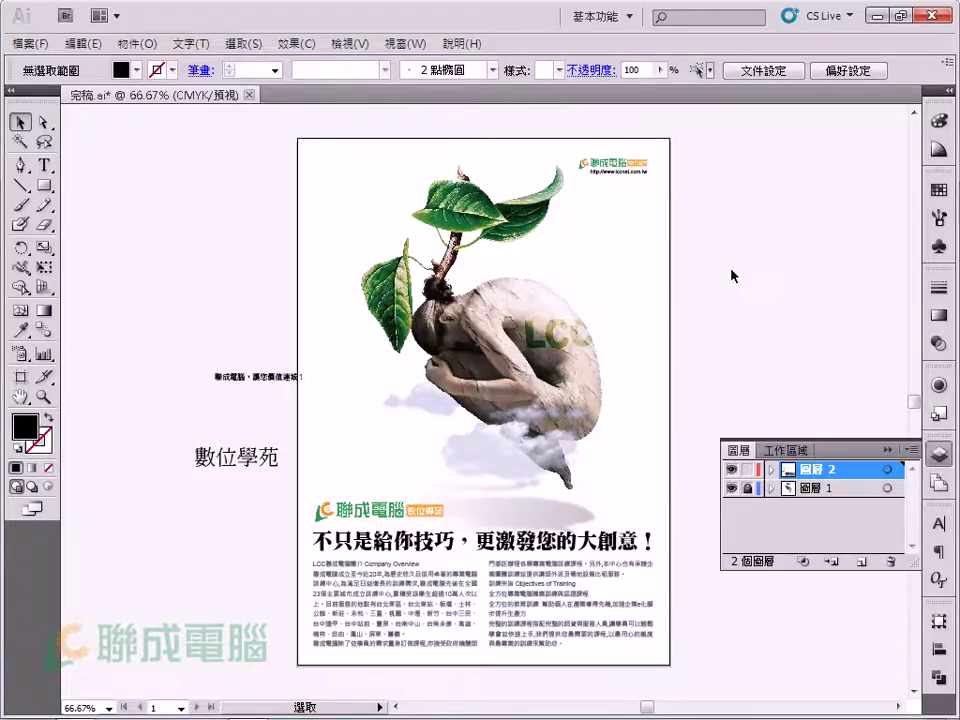
click(430, 510)
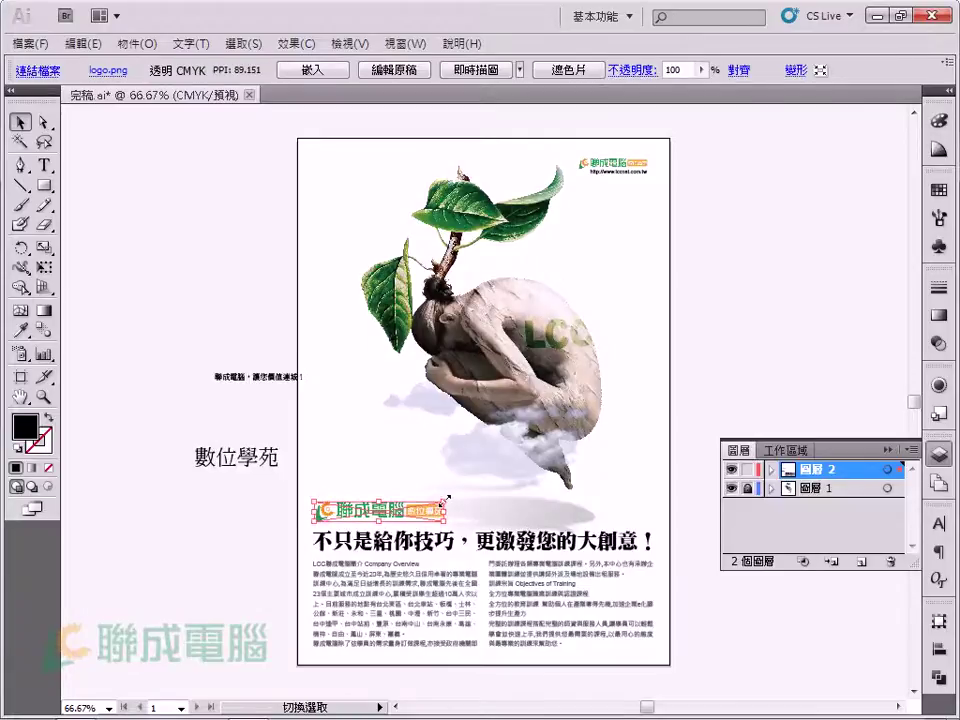
drag(447, 497, 477, 496)
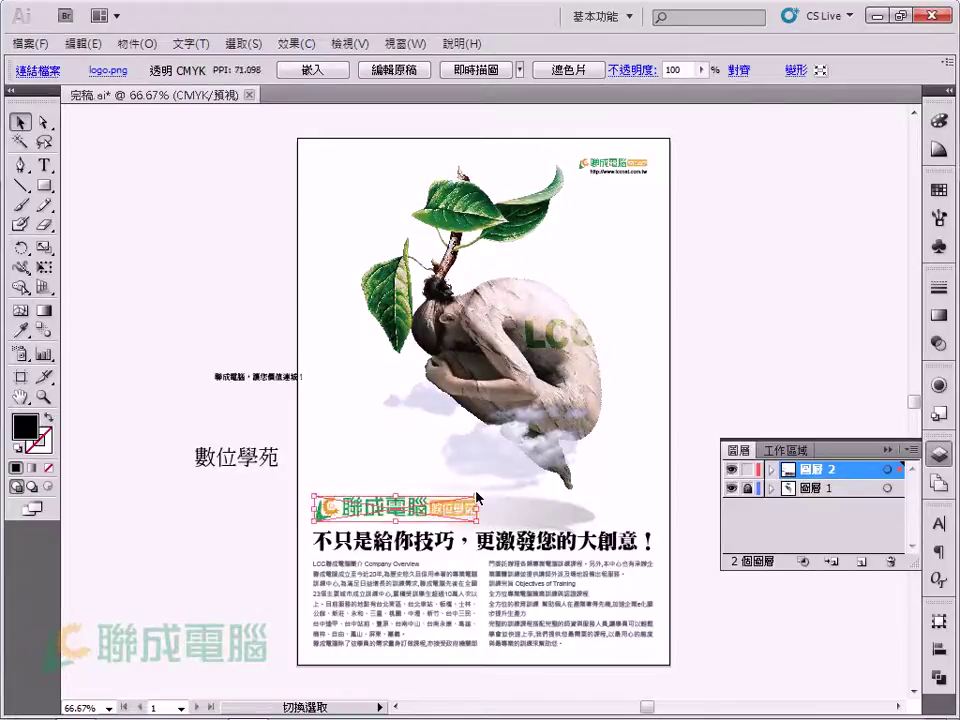
click(737, 351)
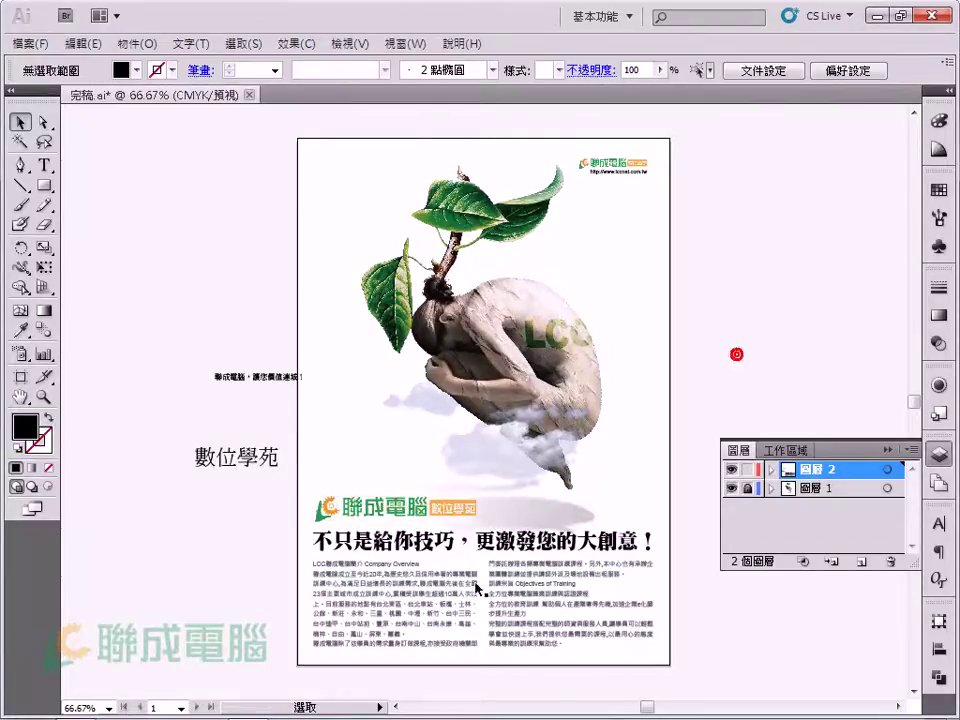
click(364, 497)
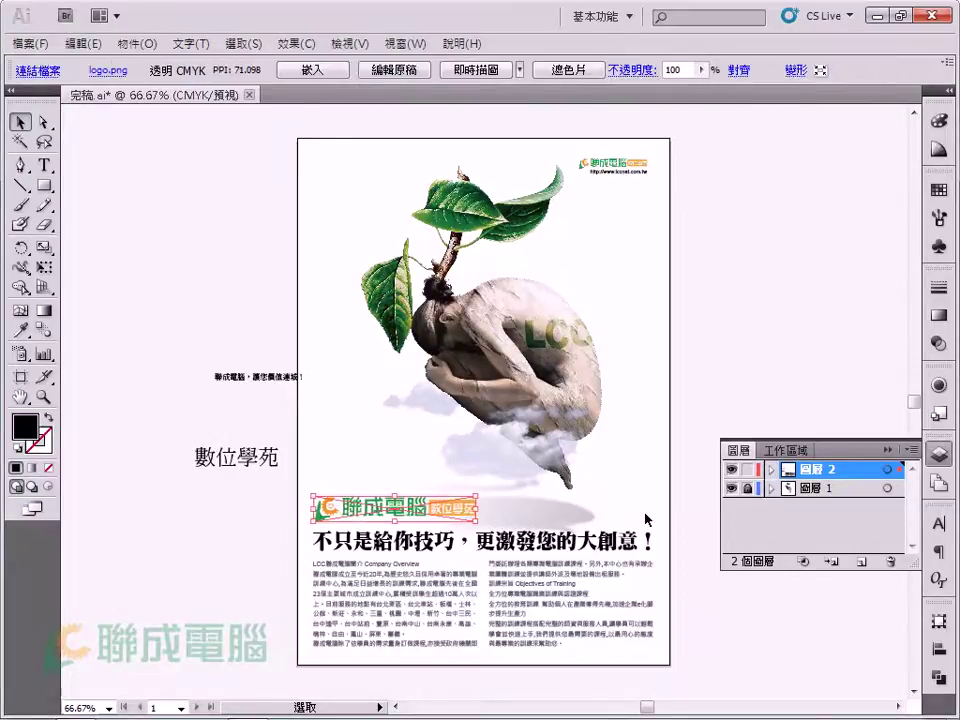
click(813, 367)
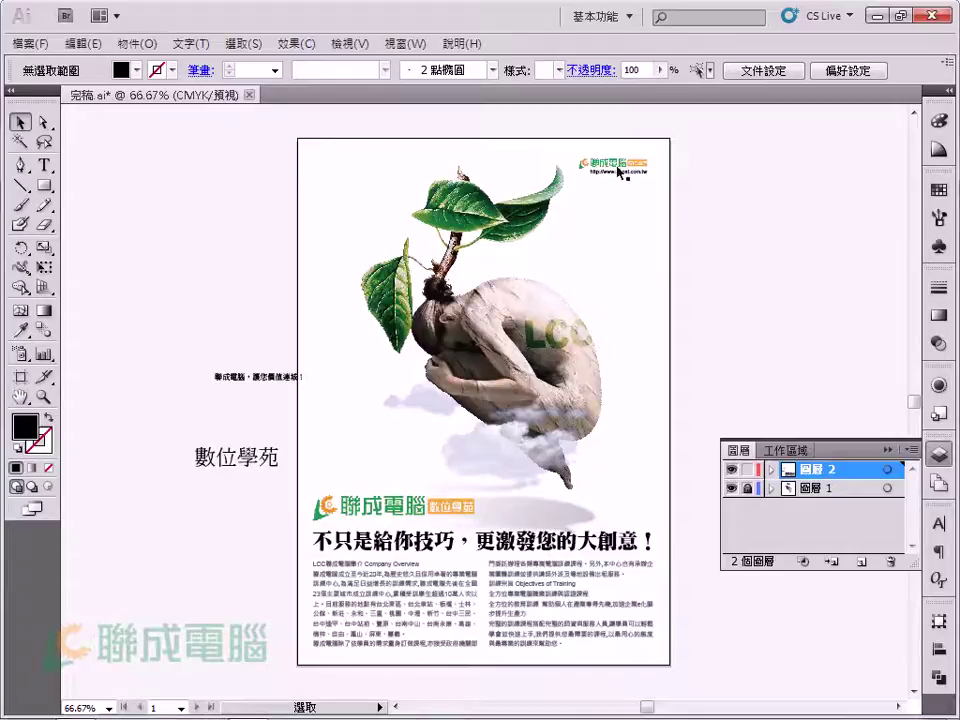
Delete the original top-right logo and move the slogan 聯成電腦，讓您價值連城！ to the top right.
mouse_move(478, 503)
mouse_down()
mouse_move(407, 471)
mouse_move(392, 536)
mouse_up()
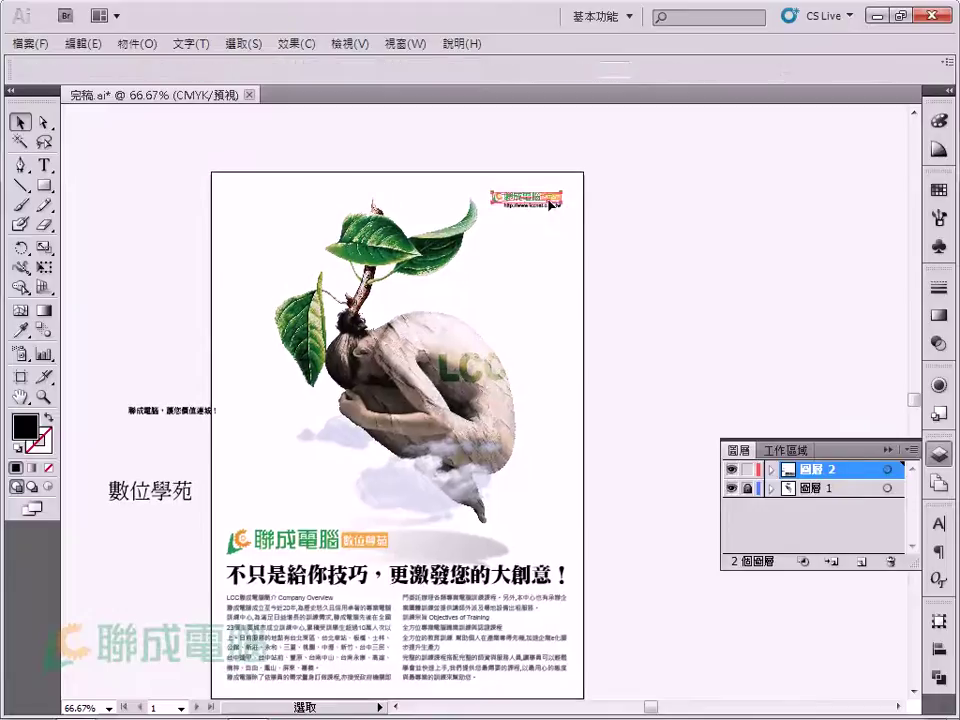
click(549, 204)
key(Delete)
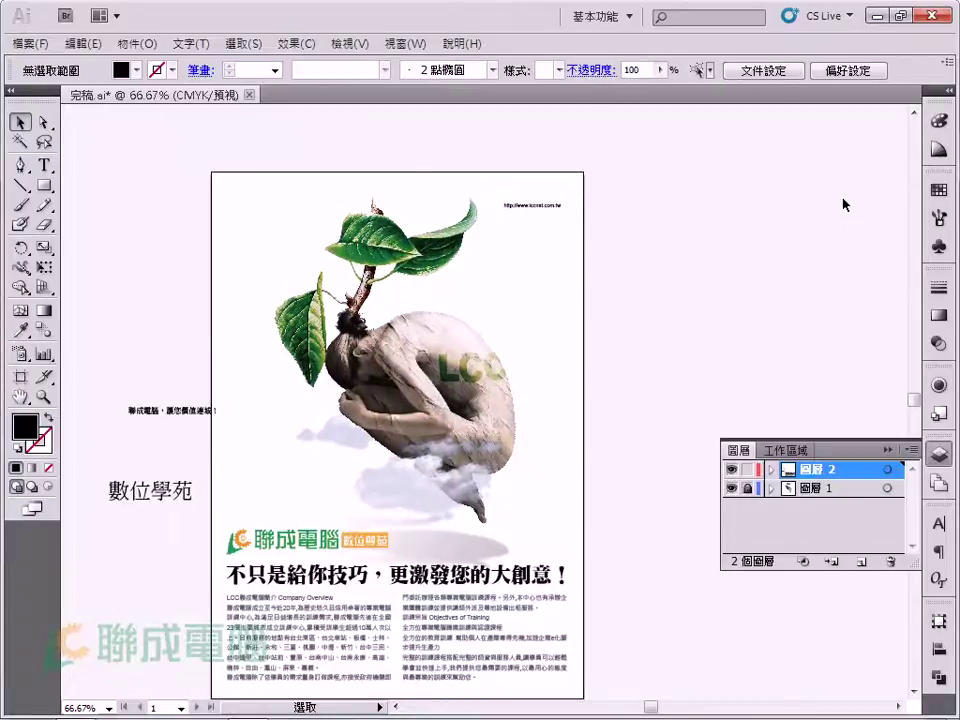
drag(160, 412, 508, 200)
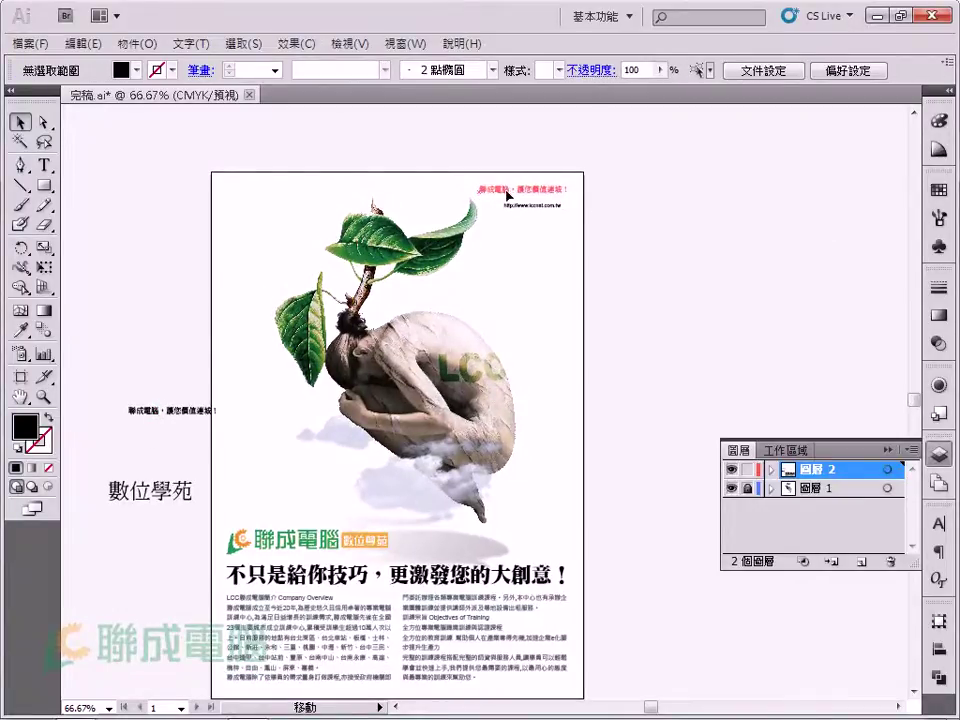
Give the slogan a different font and settle it above the URL line.
click(408, 70)
click(420, 91)
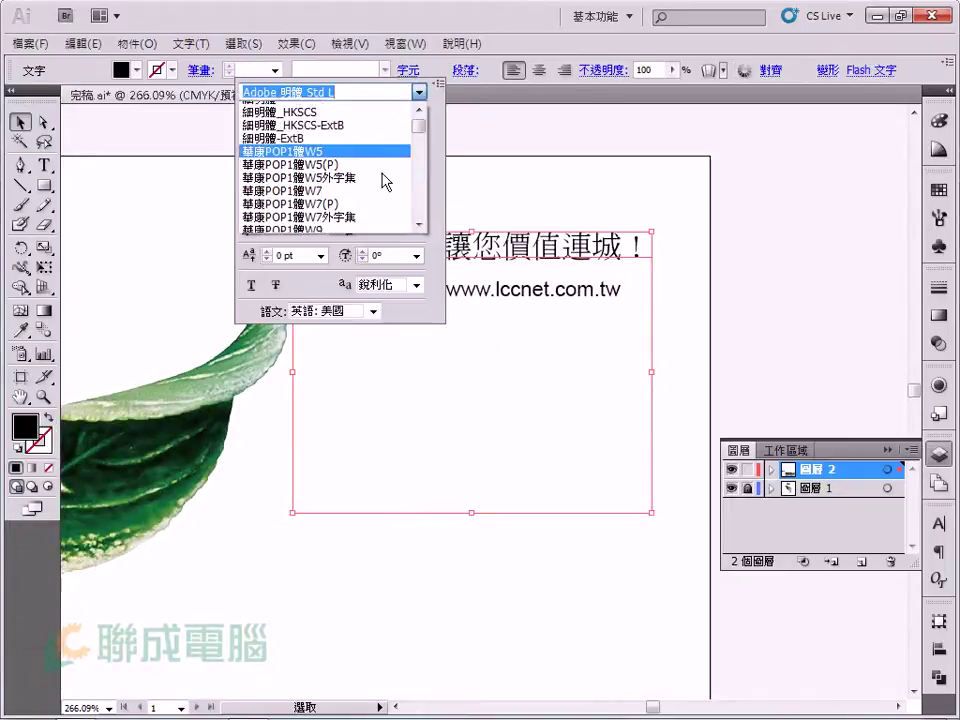
scroll(385, 180, down, 3)
click(385, 180)
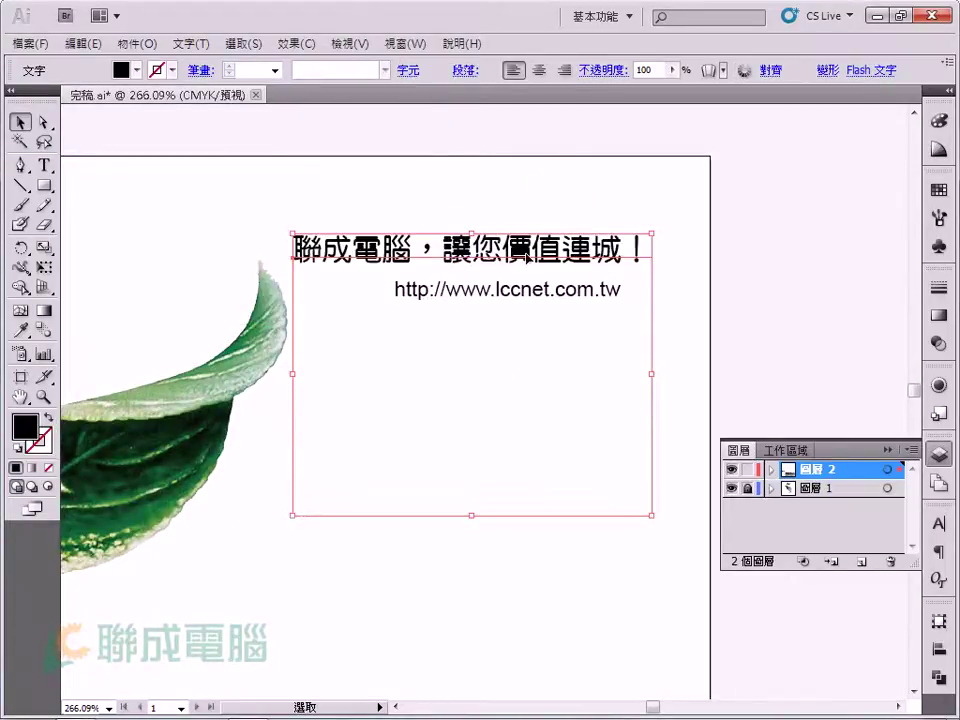
drag(508, 262, 527, 252)
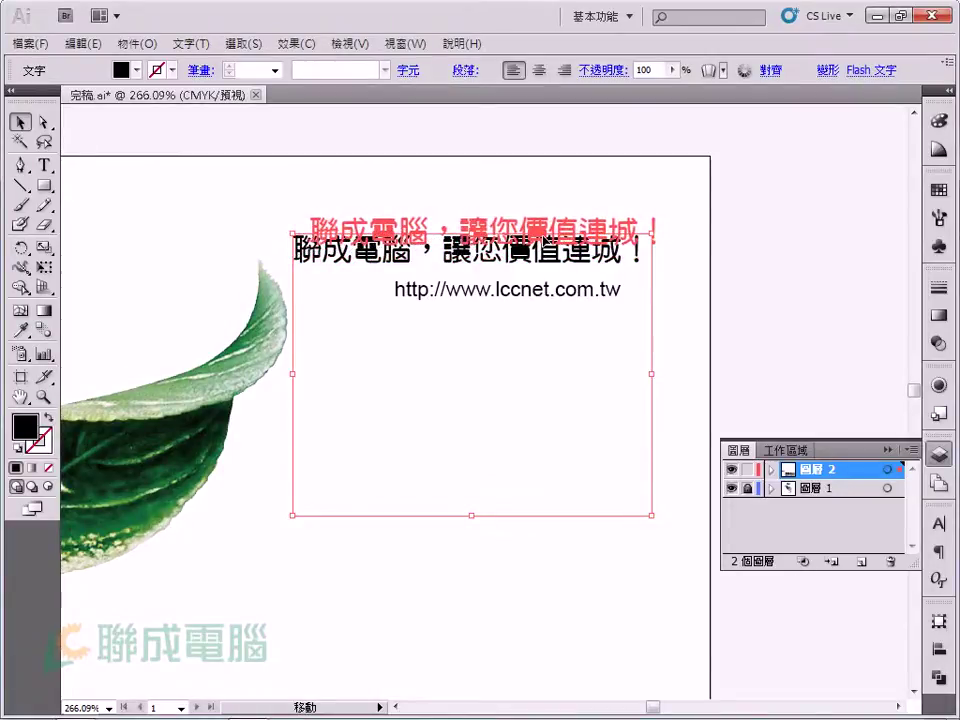
drag(587, 266, 585, 258)
Position the URL text under the right end of the slogan.
key(ctrl+0)
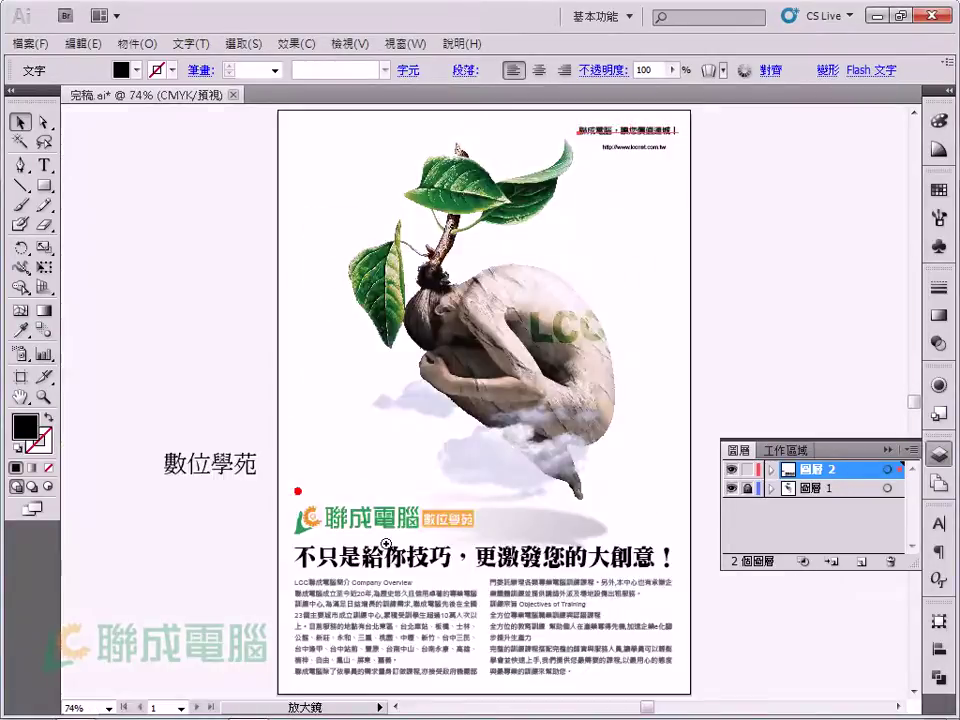
drag(282, 492, 370, 548)
key(ctrl+0)
drag(685, 216, 553, 311)
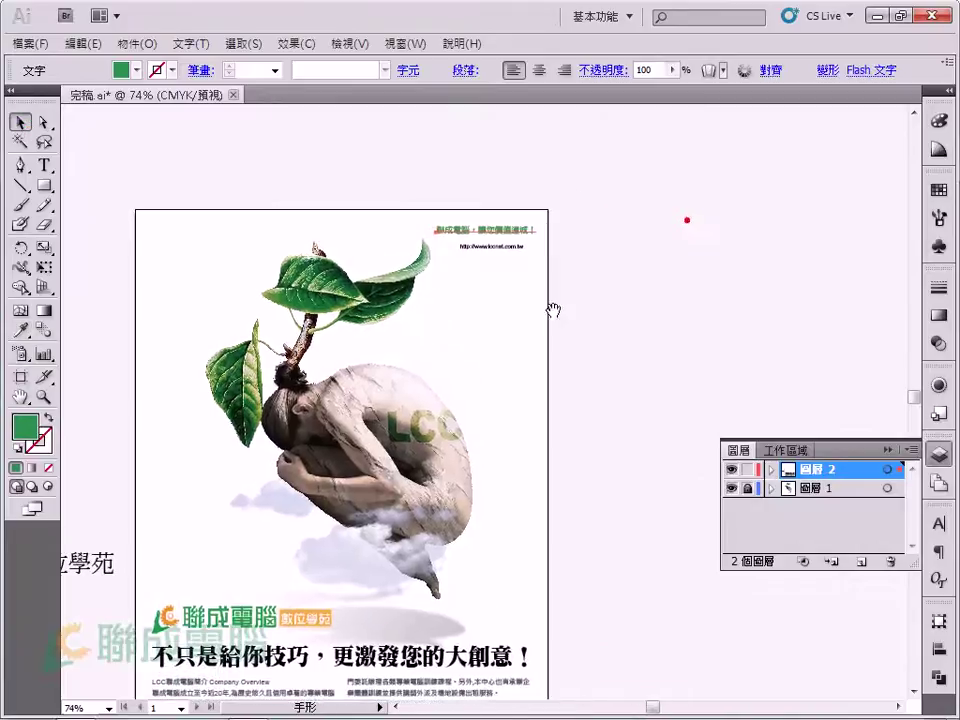
drag(388, 195, 600, 306)
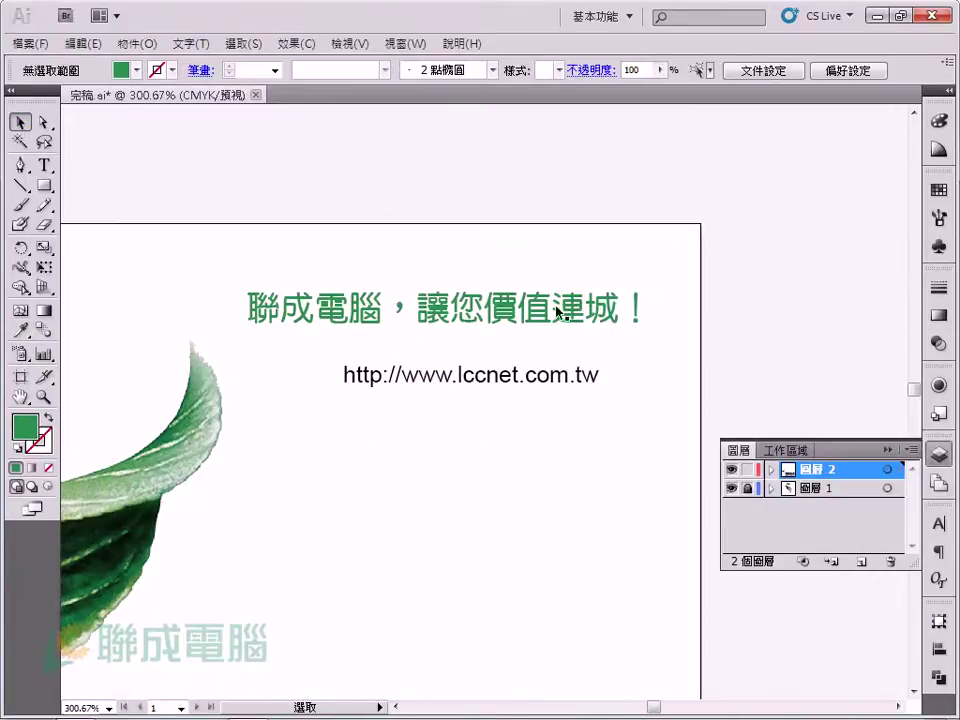
click(556, 312)
drag(480, 377, 520, 352)
click(508, 419)
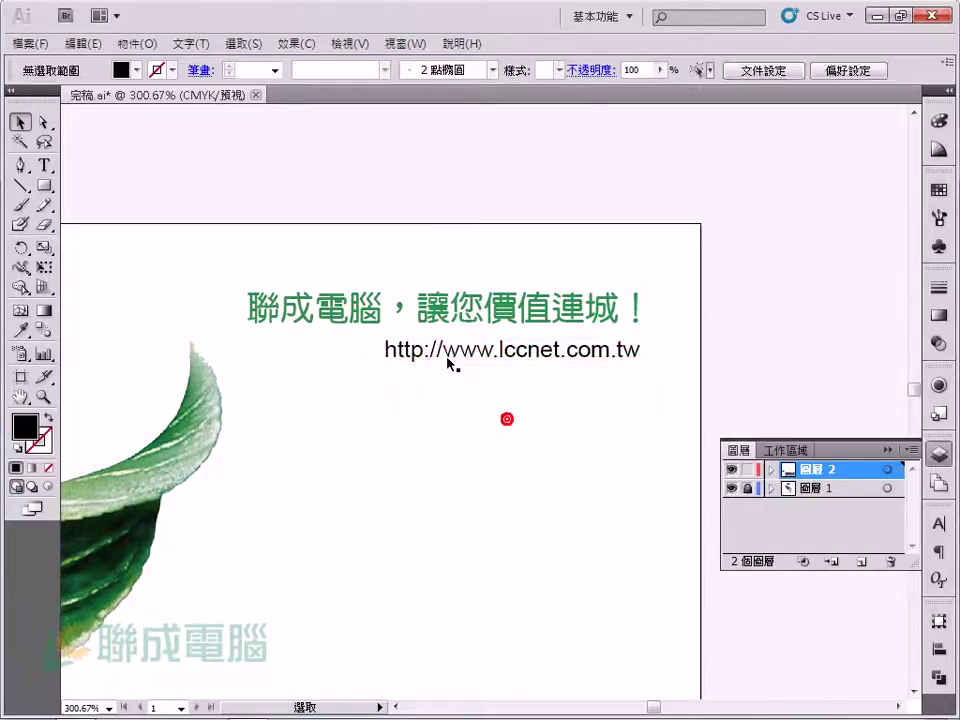
mouse_move(448, 358)
mouse_down()
mouse_move(388, 364)
mouse_move(408, 361)
mouse_up()
click(418, 423)
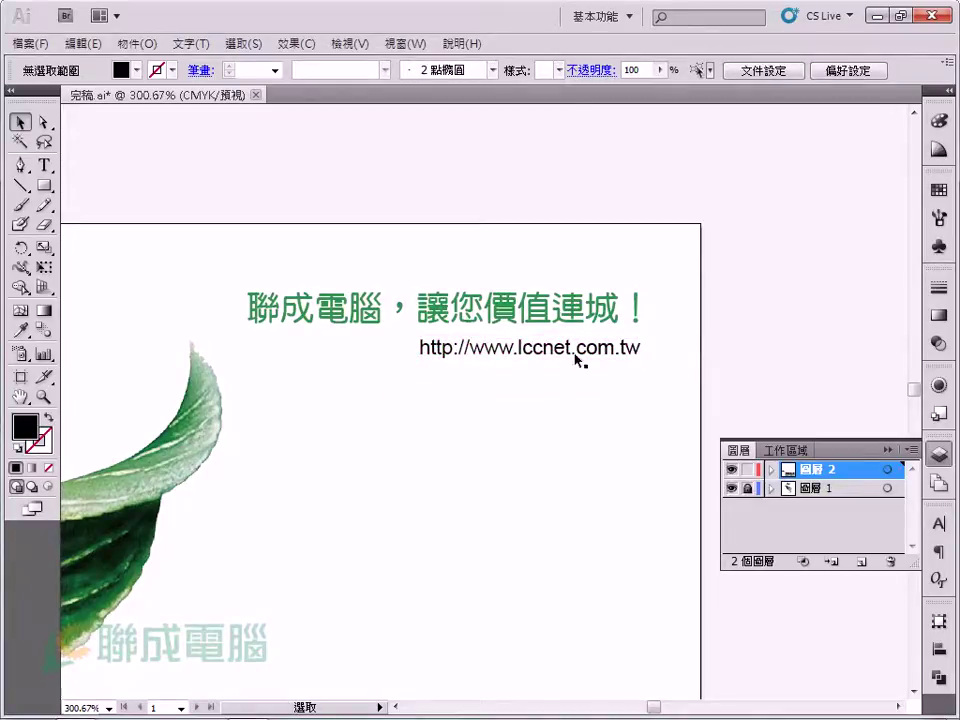
Delete the closing '！' from the green tagline.
click(583, 318)
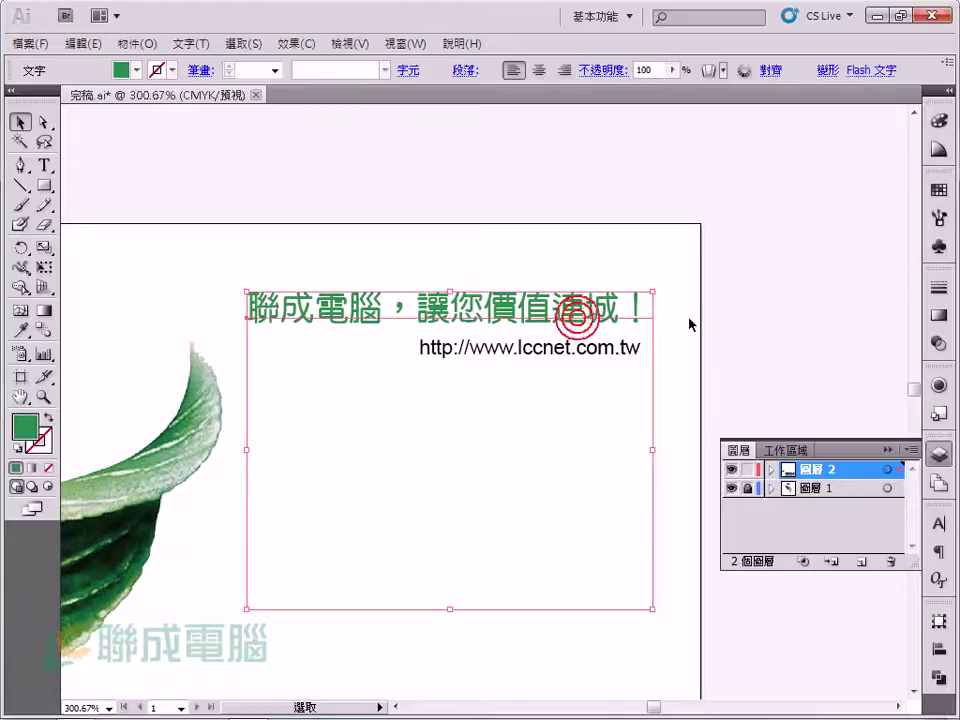
double_click(566, 318)
drag(643, 316, 693, 330)
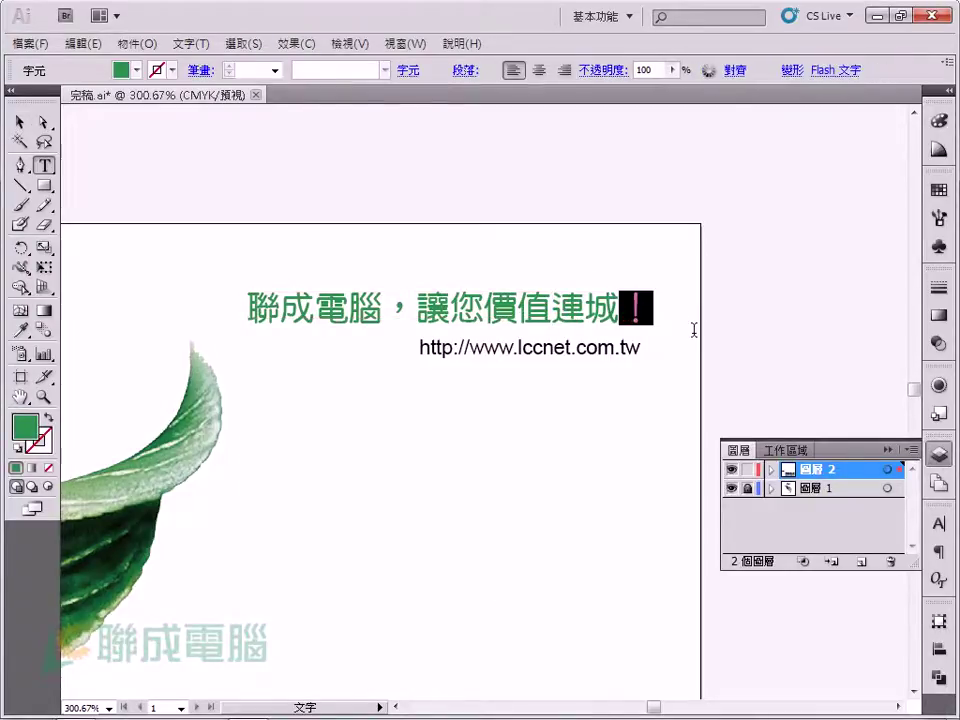
key(BackSpace)
click(20, 120)
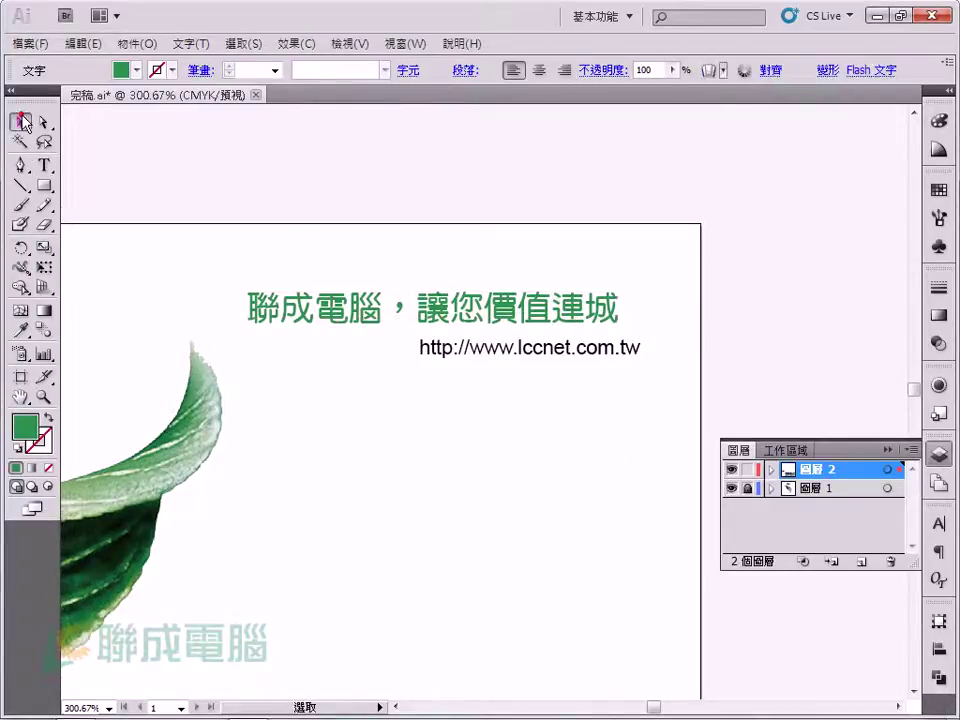
Right-align the tagline and URL to the artboard, then nudge them slightly left.
shift+click(589, 350)
click(736, 70)
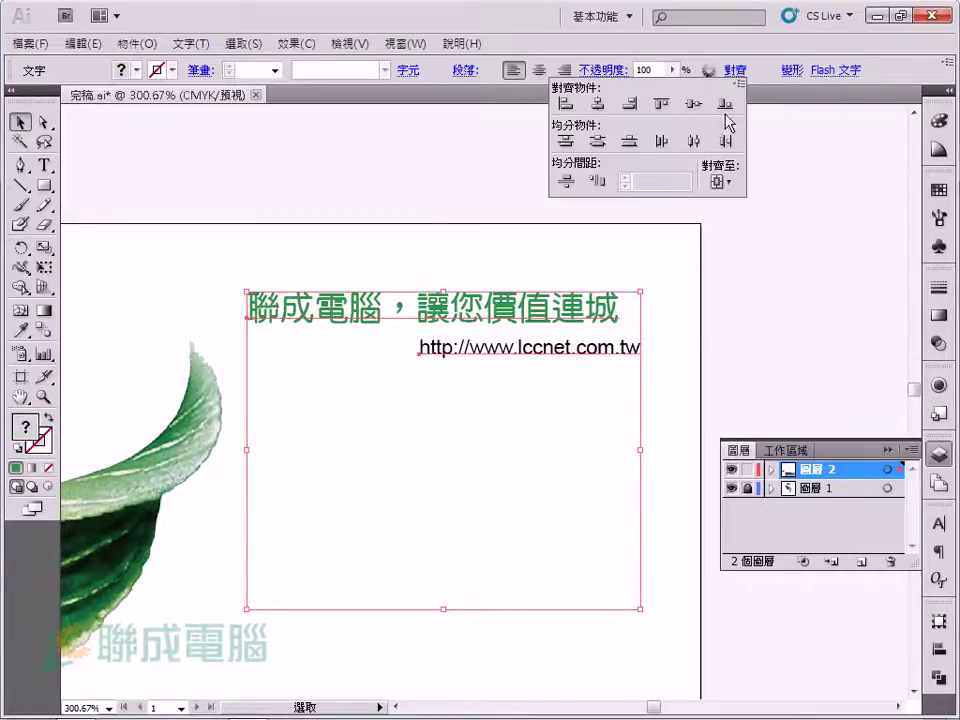
click(630, 104)
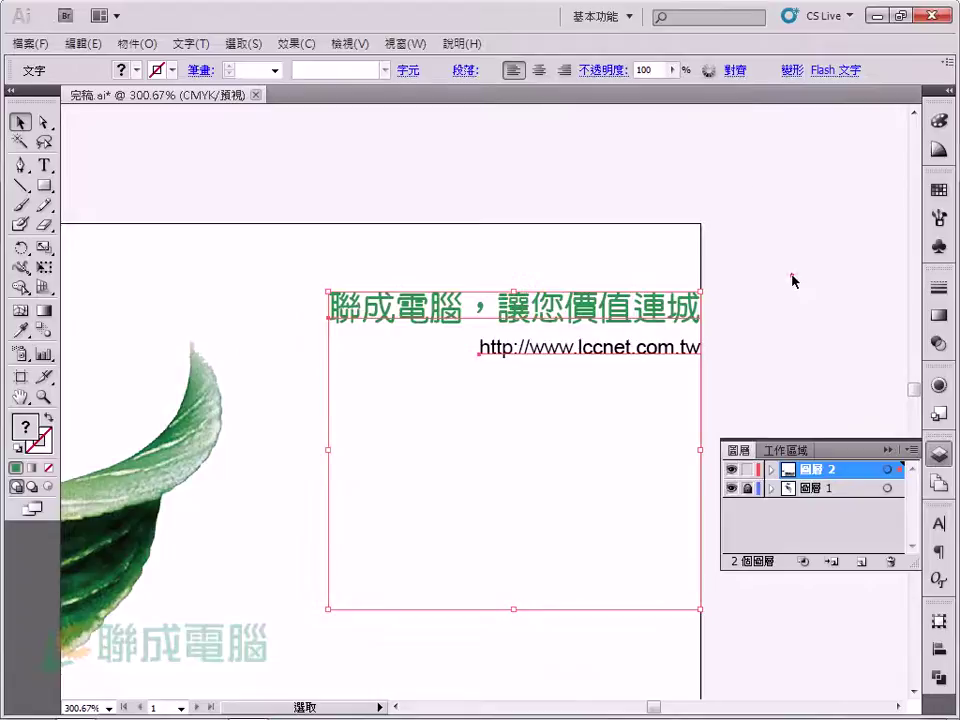
drag(658, 313, 587, 320)
click(748, 302)
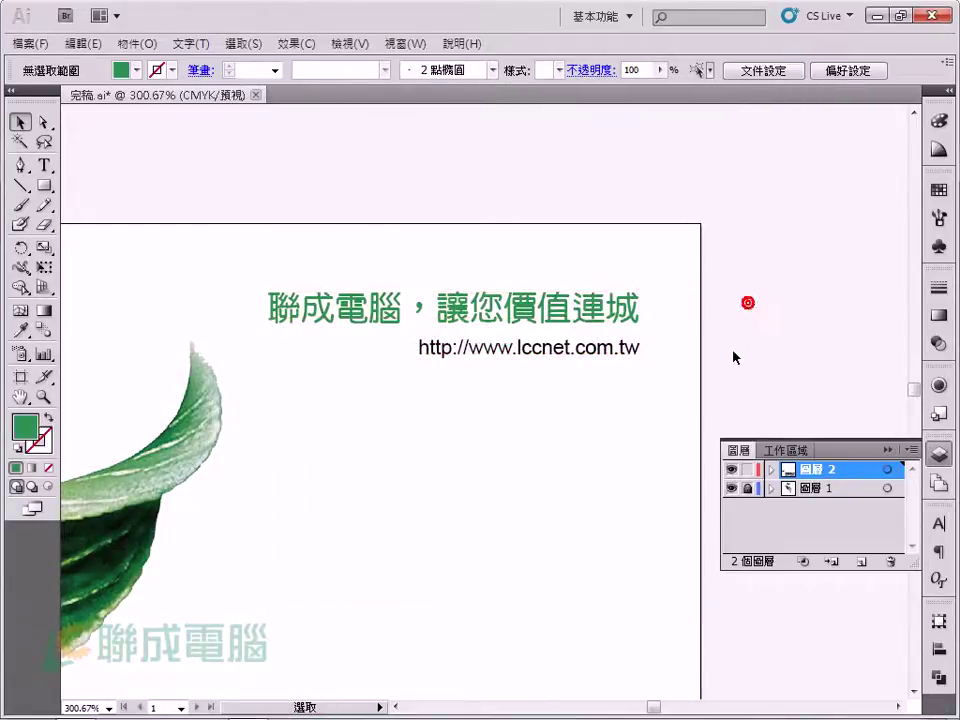
Delete the 數位學苑 text lying off the page.
click(488, 315)
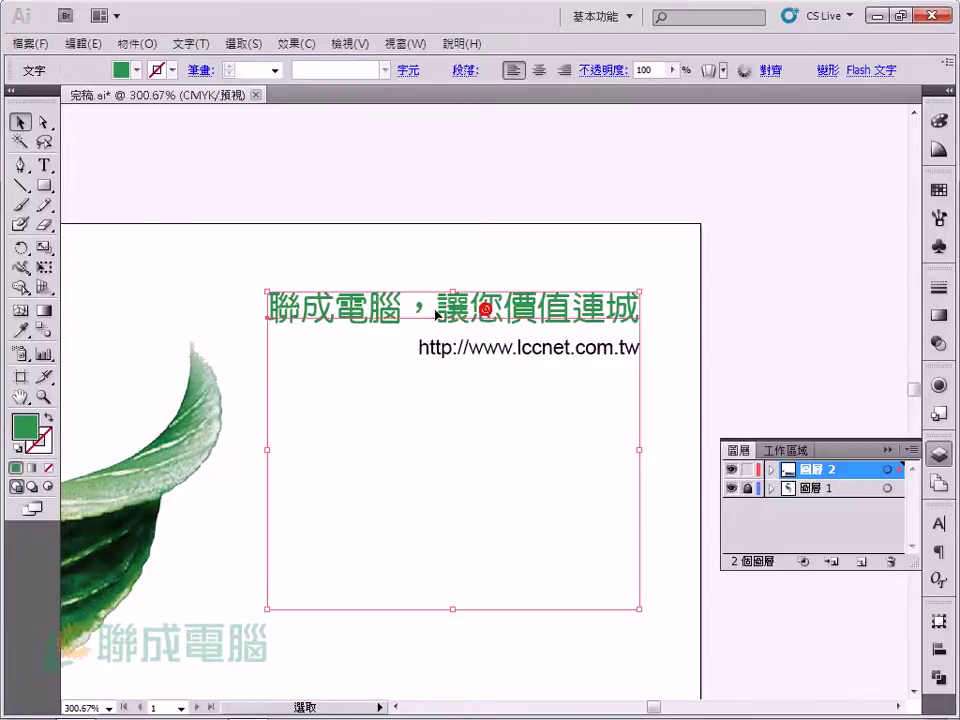
click(821, 251)
key(ctrl+0)
drag(137, 411, 240, 485)
key(Delete)
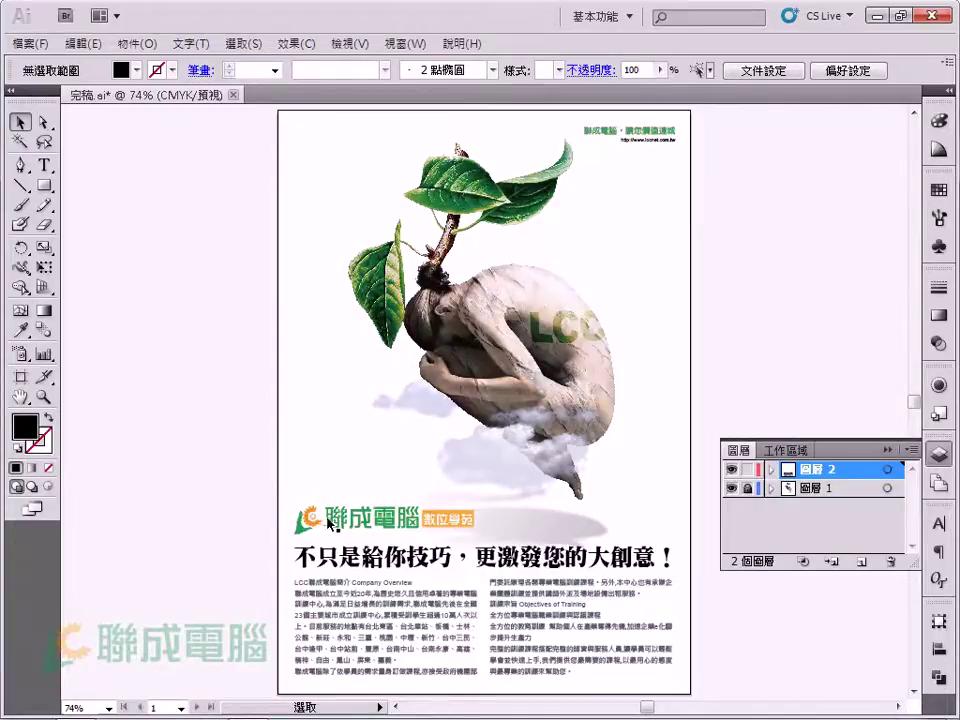
Navigate the view and zoom in on the logo above the headline.
click(199, 493)
key(ctrl+minus)
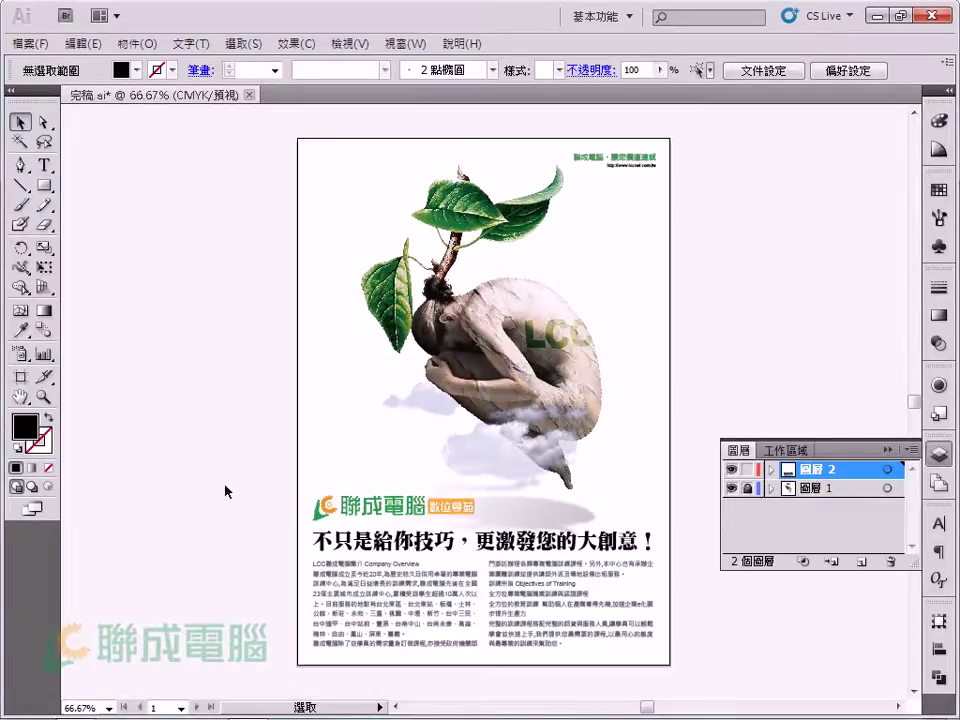
drag(484, 452, 389, 452)
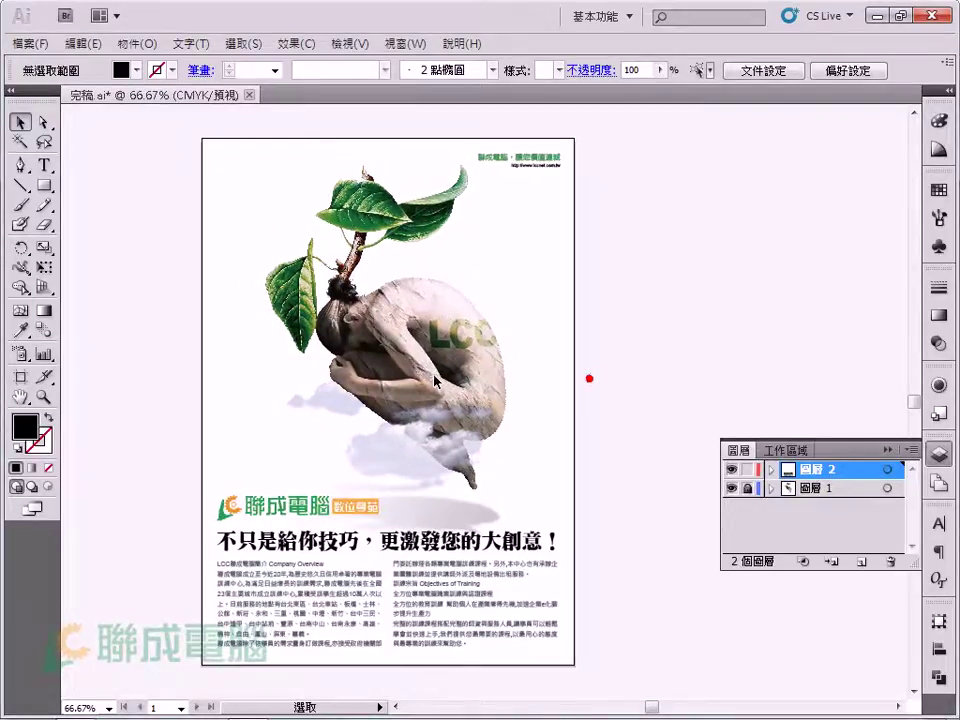
click(613, 431)
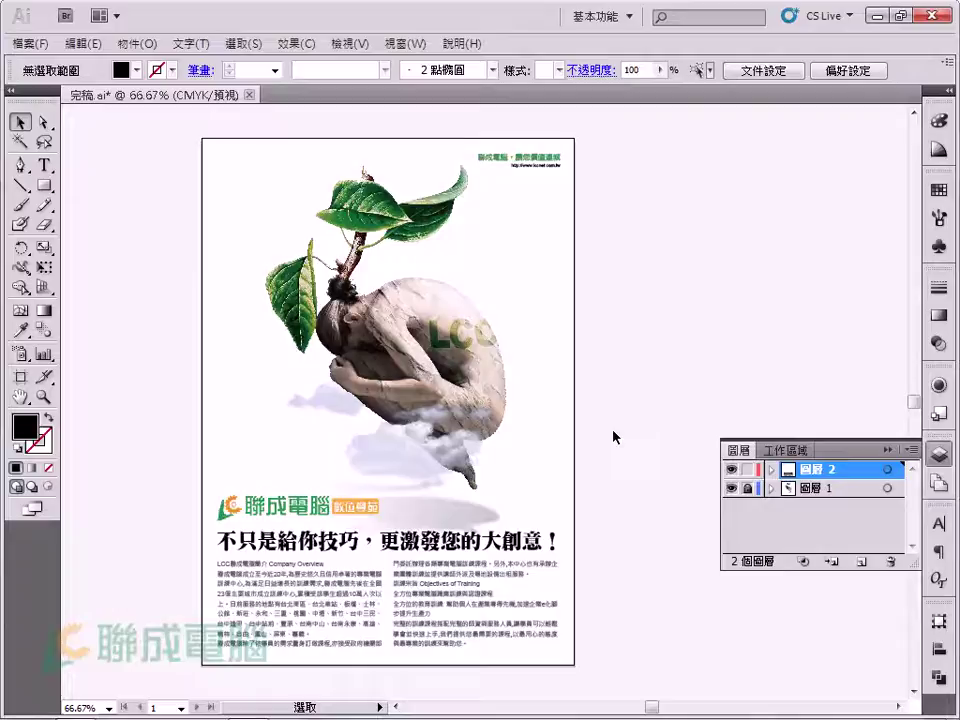
drag(364, 536, 407, 461)
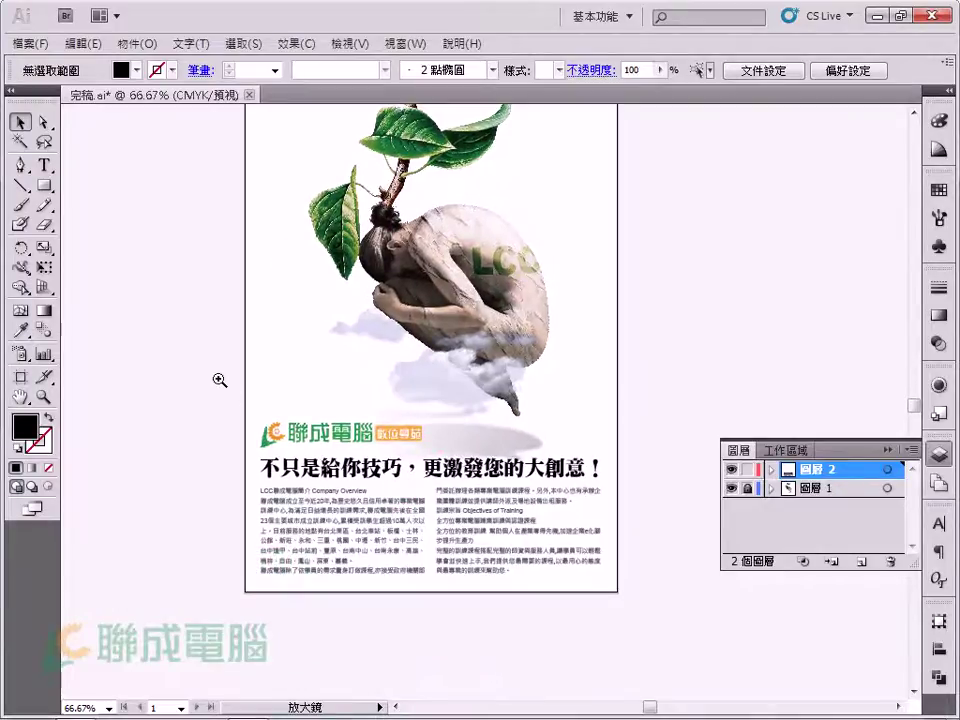
click(209, 370)
click(300, 510)
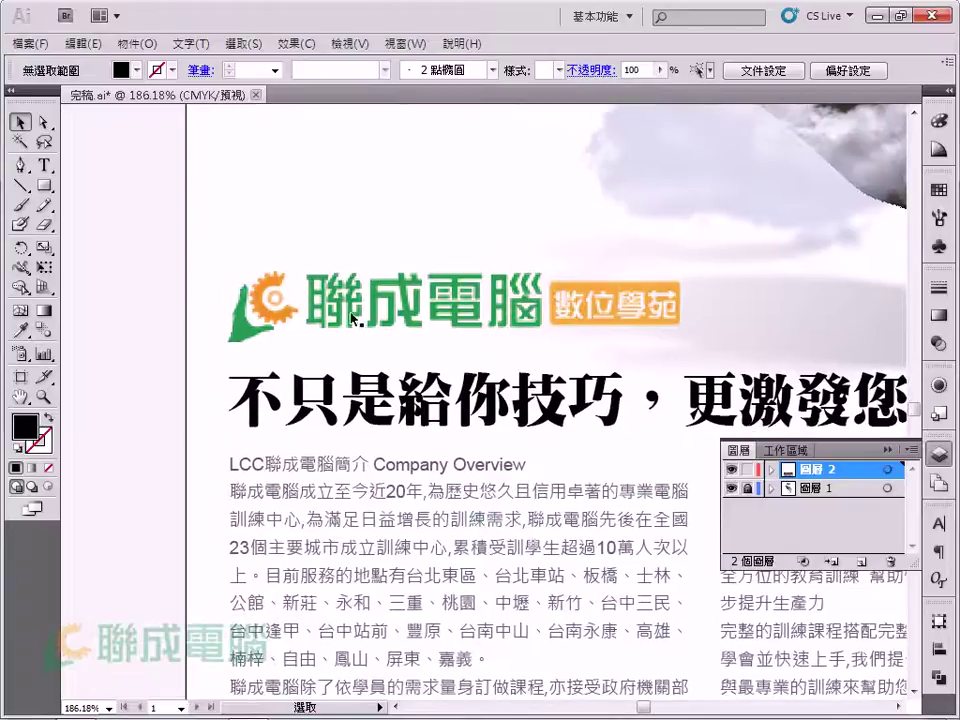
Alt-drag a duplicate of the logo.png image onto the left pasteboard.
click(280, 297)
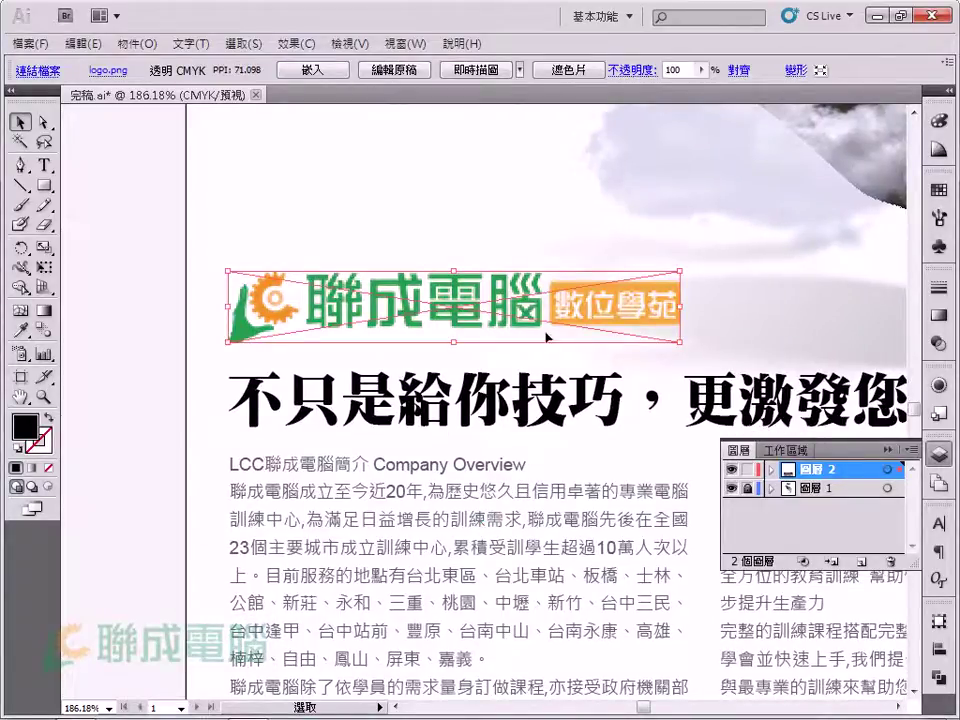
mouse_move(653, 327)
mouse_down()
mouse_move(503, 207)
mouse_move(128, 182)
mouse_up()
click(139, 261)
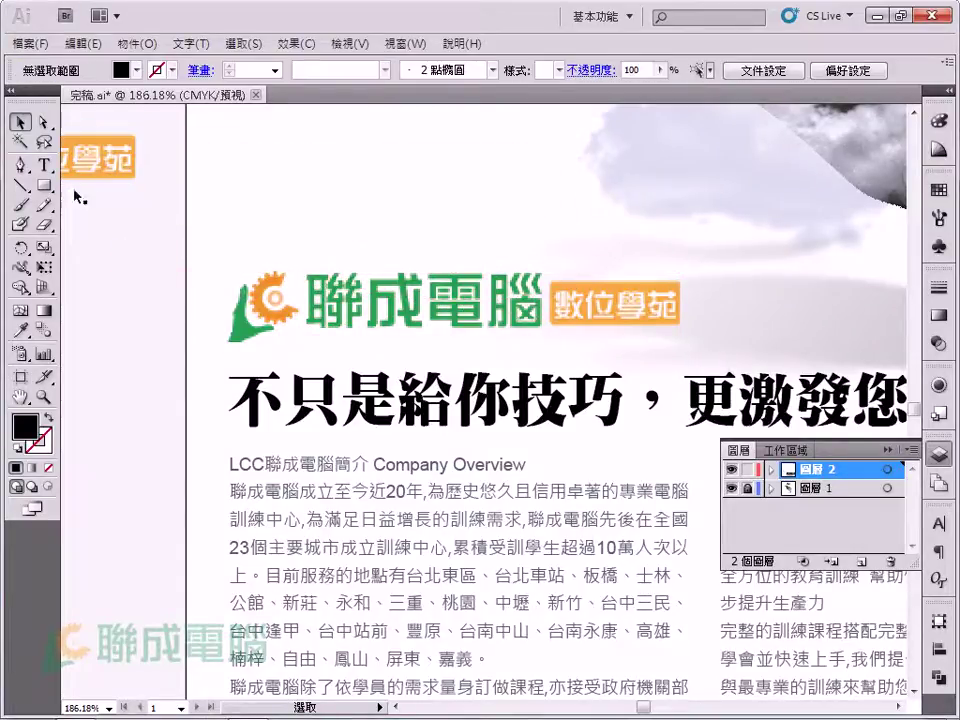
click(44, 185)
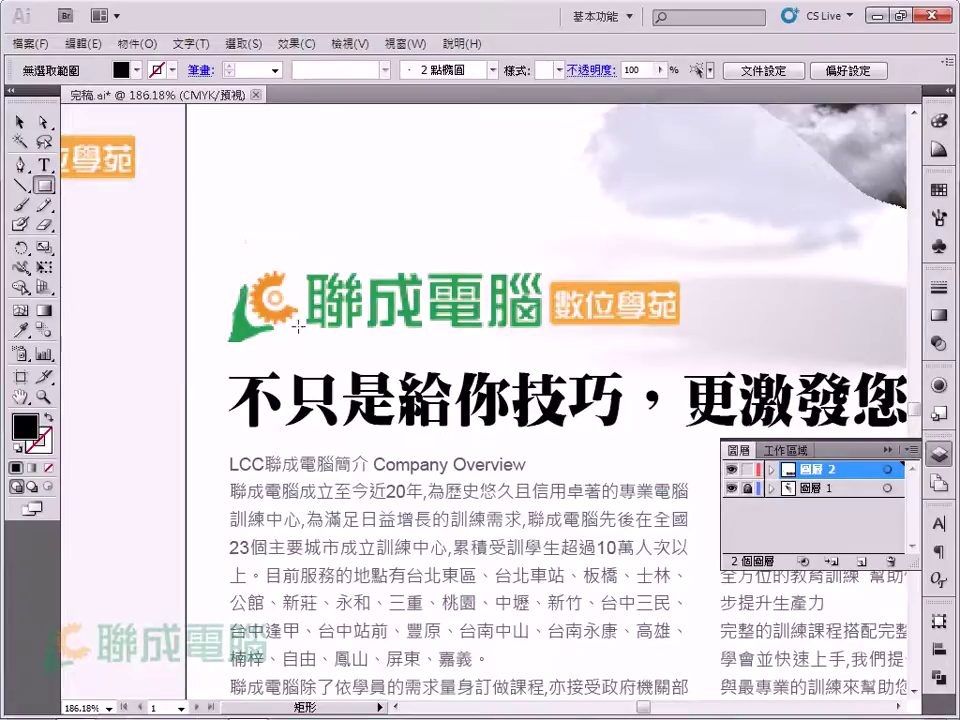
Clip the logo above the headline to a rectangle covering only its lettering.
drag(300, 332, 690, 262)
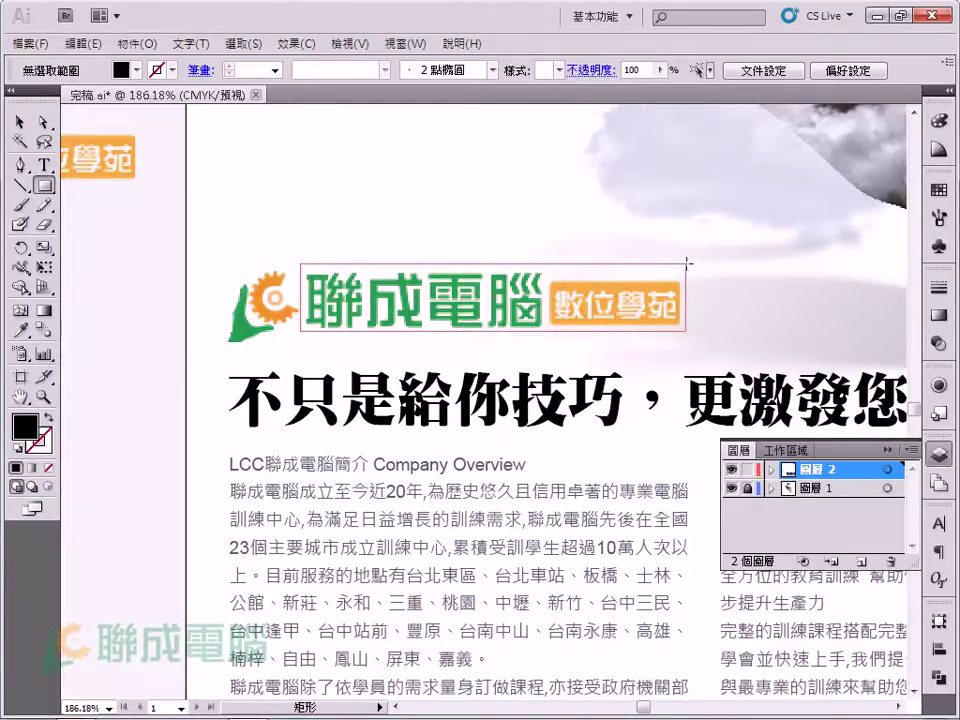
drag(690, 262, 688, 262)
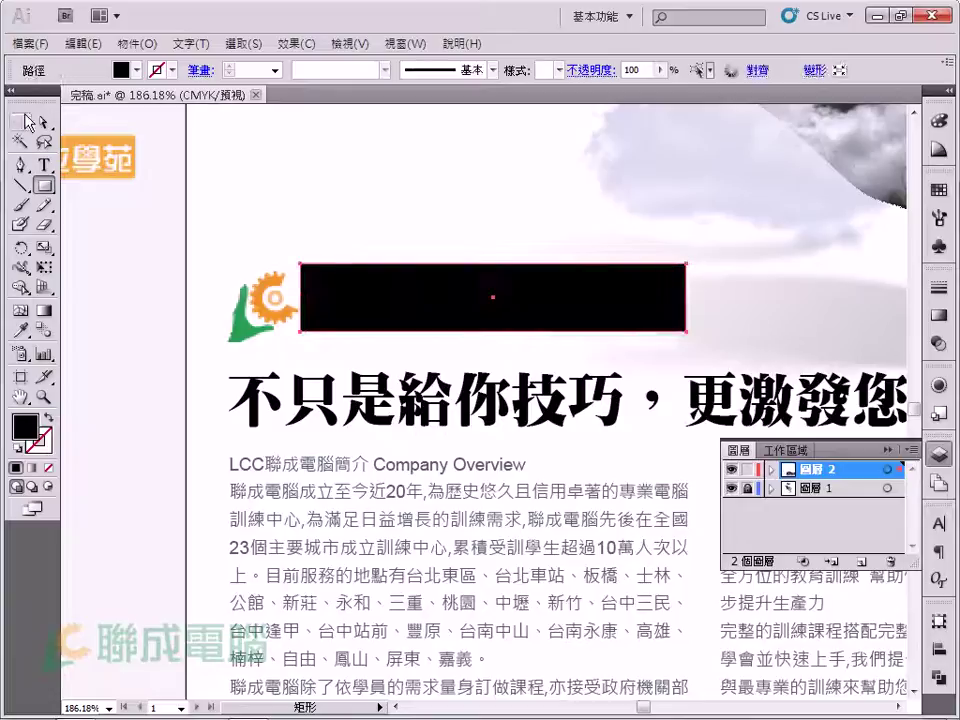
click(19, 121)
shift+click(265, 314)
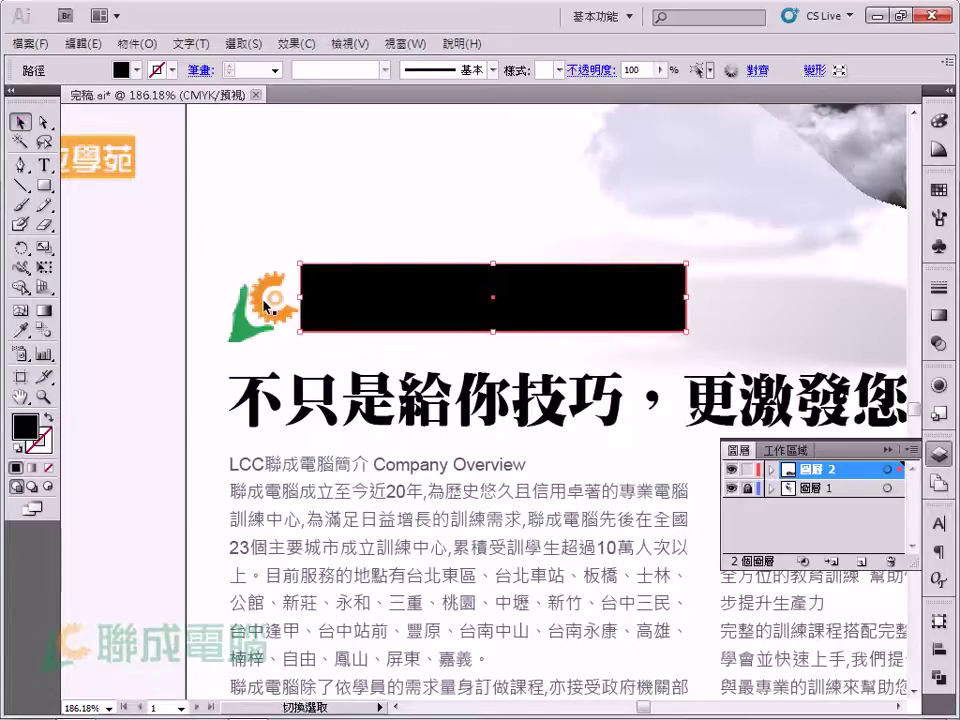
key(ctrl+alt+b)
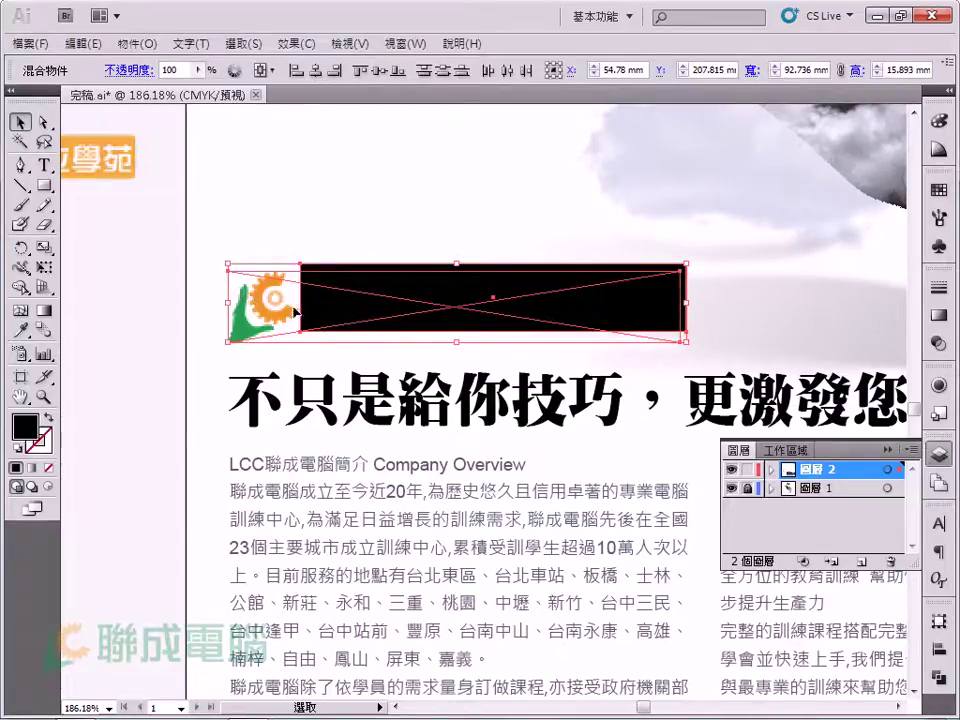
key(ctrl)
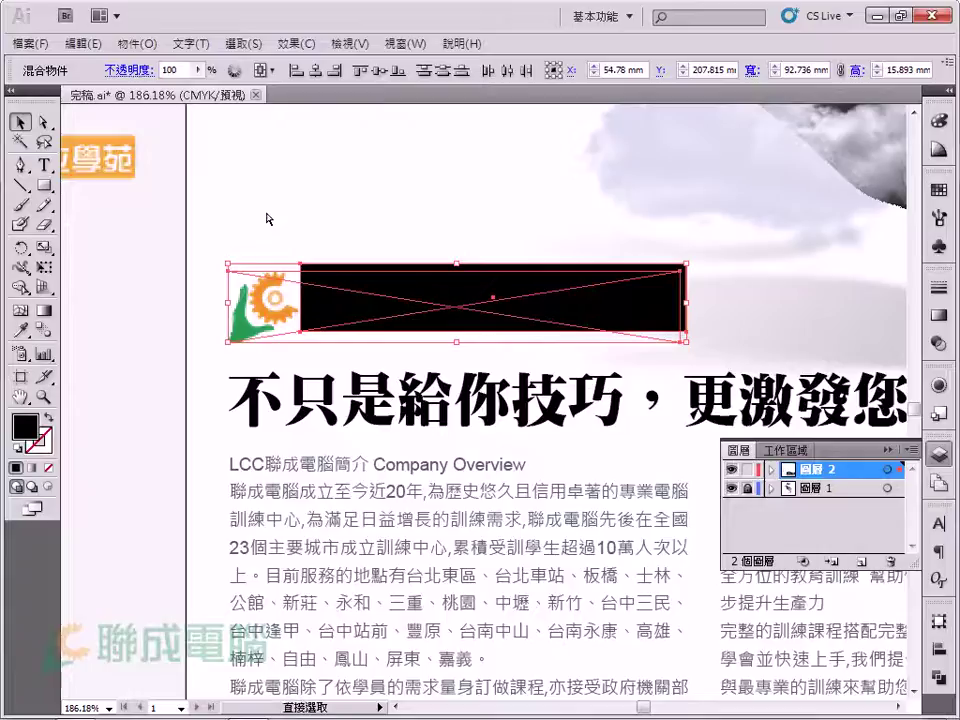
key(ctrl+z)
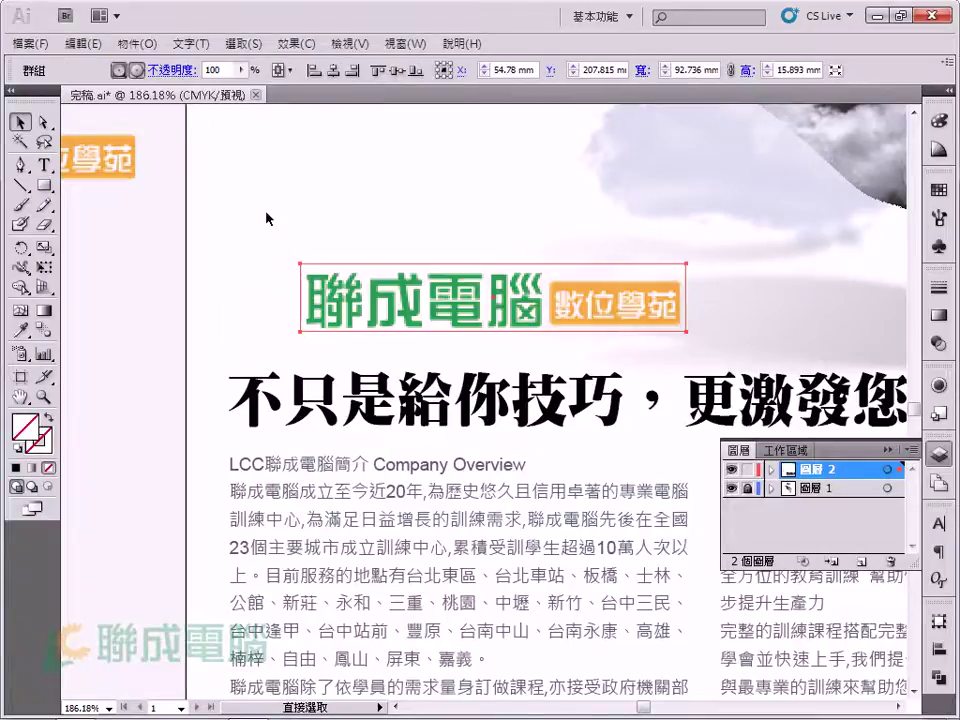
Move the cropped logo left above the headline and enlarge it to about 80.9 × 14.3 mm.
click(270, 225)
click(480, 300)
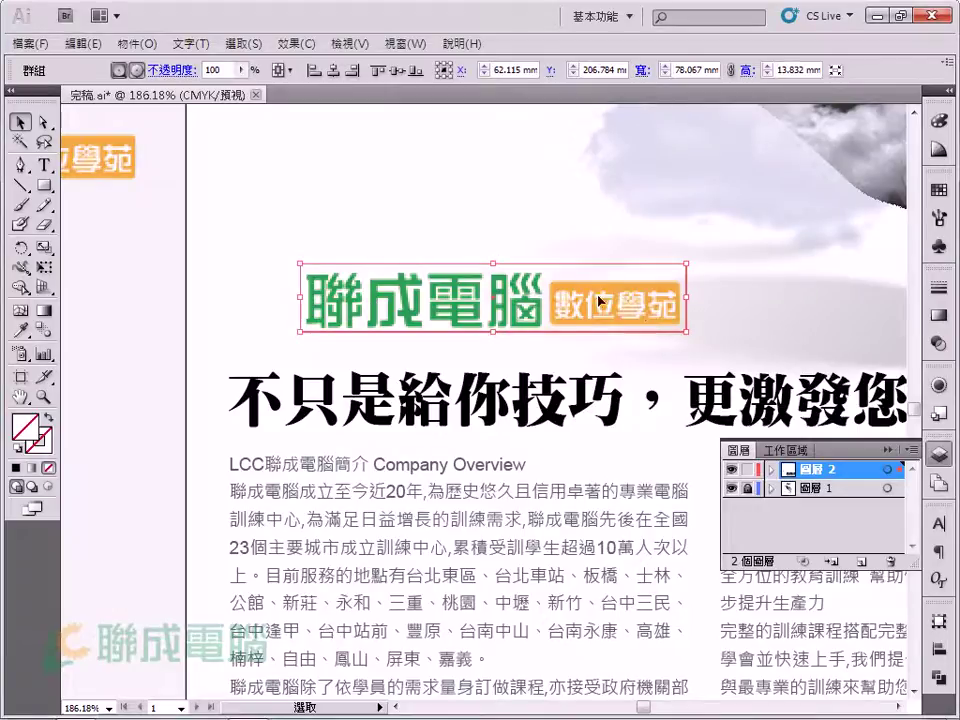
drag(619, 311, 546, 323)
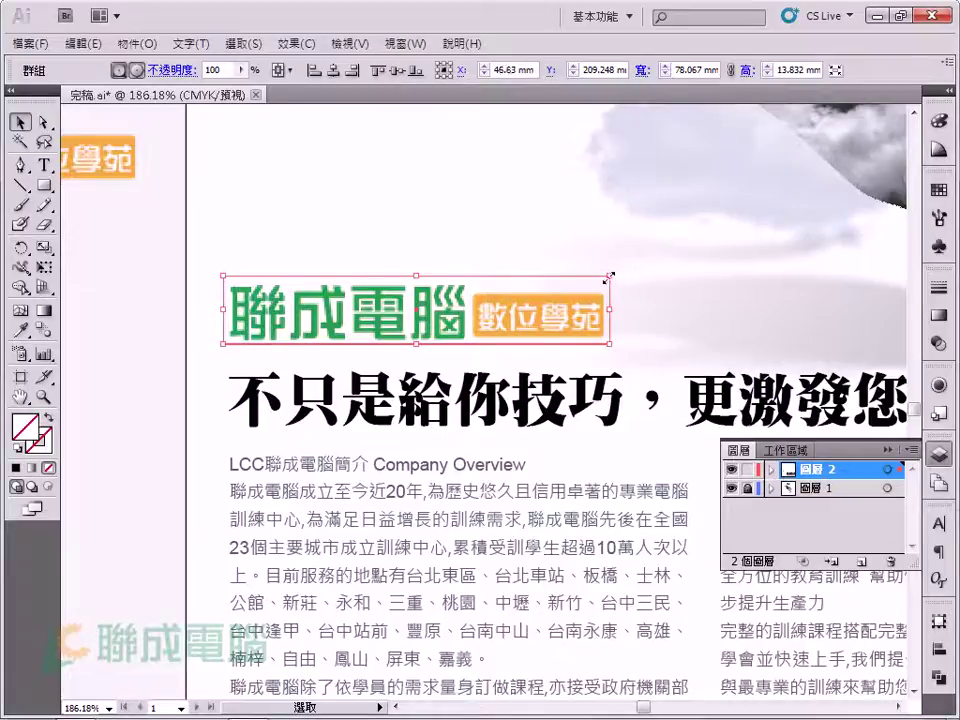
drag(609, 275, 623, 272)
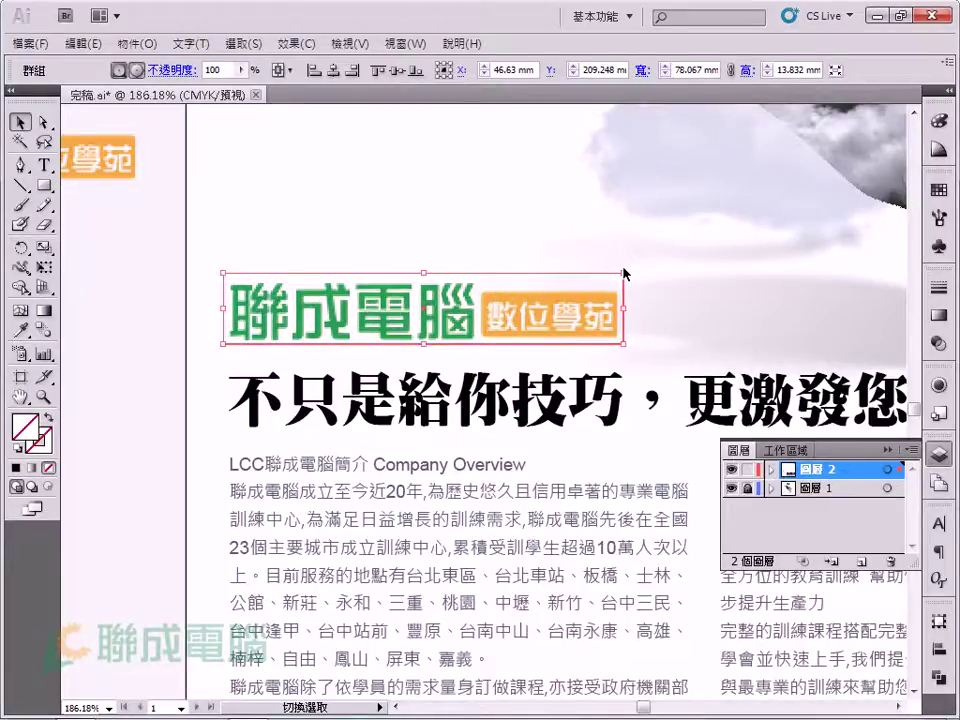
click(128, 386)
key(ctrl+0)
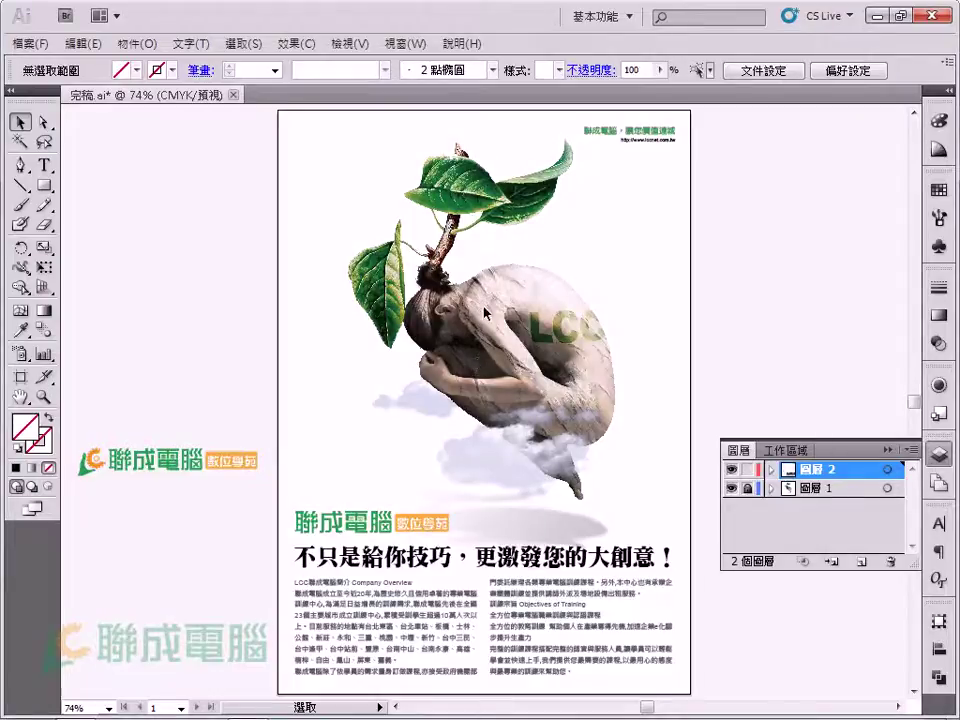
Bring the spare logo to the top-right tagline area and onto empty canvas.
drag(193, 450, 704, 158)
click(716, 210)
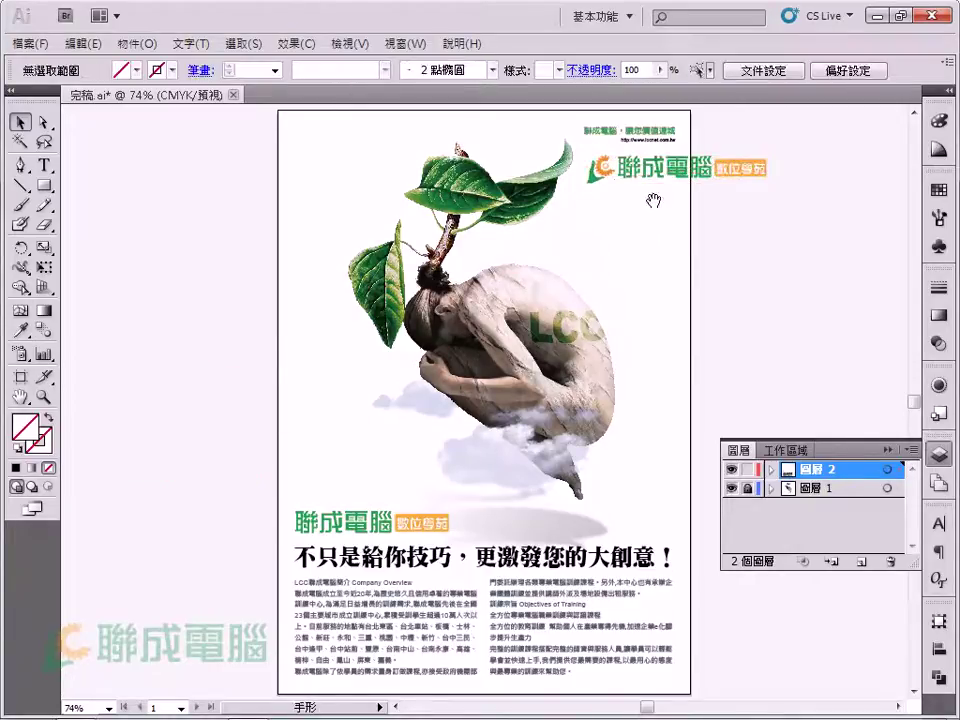
drag(653, 199, 439, 317)
drag(352, 210, 467, 276)
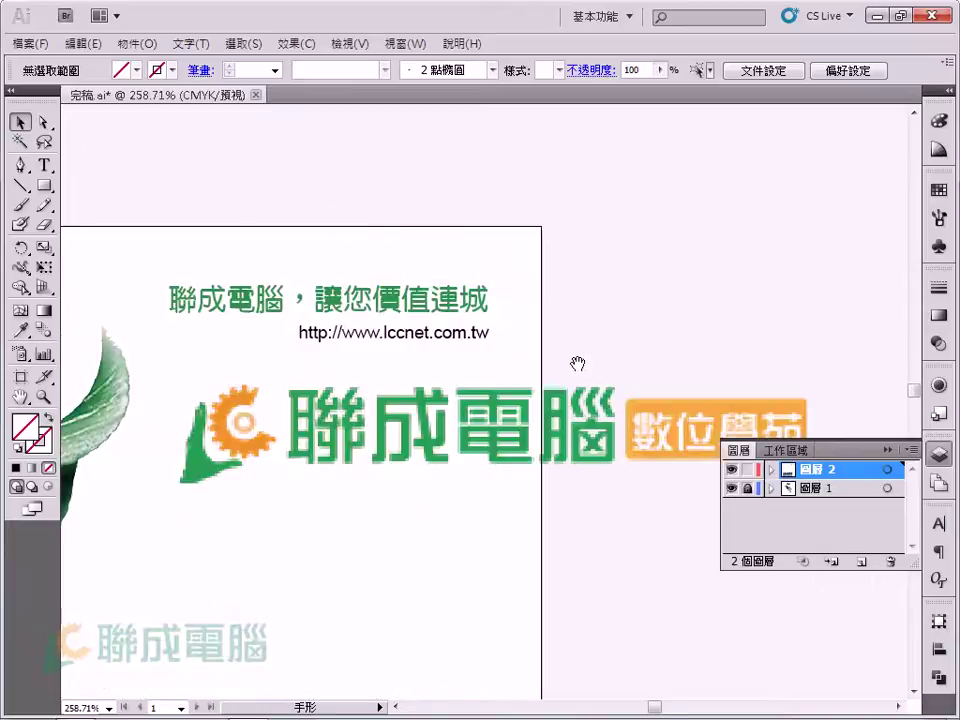
click(293, 230)
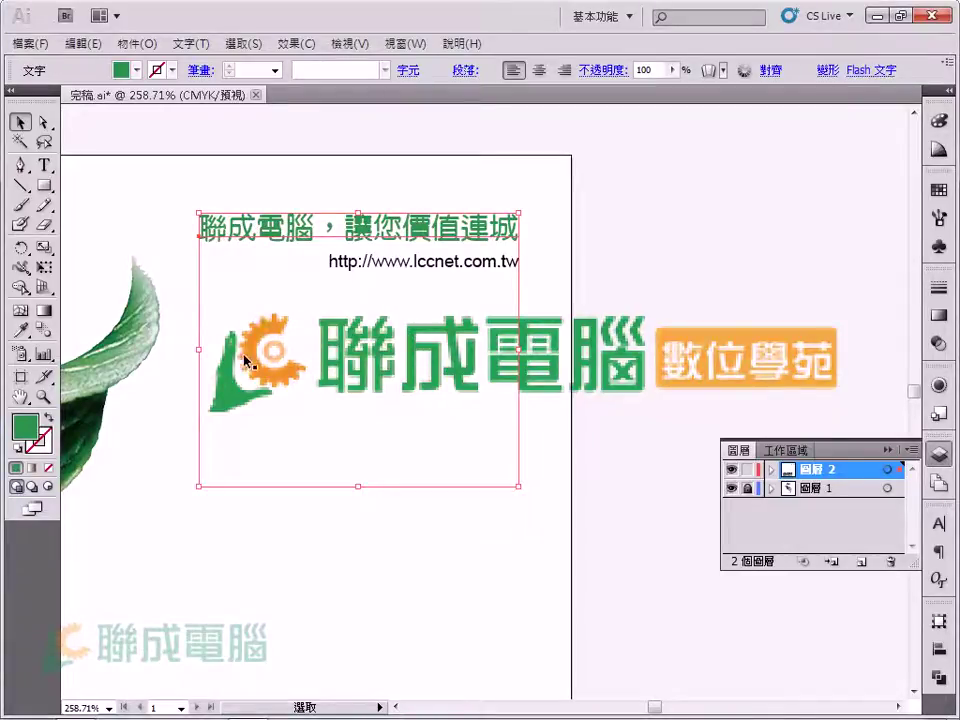
click(707, 279)
click(597, 354)
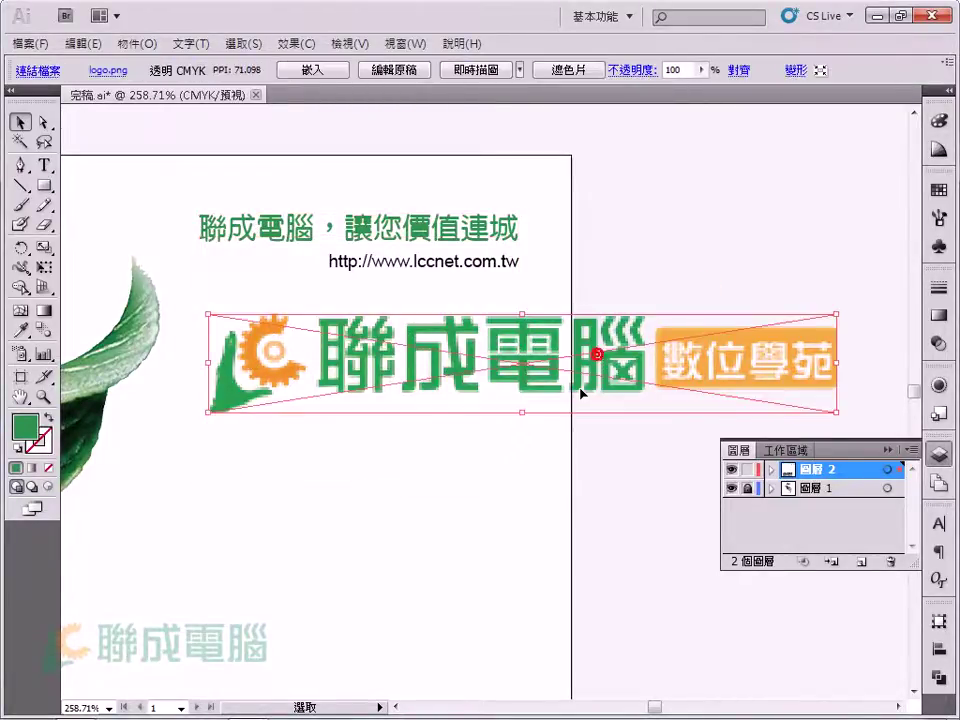
drag(664, 411, 421, 278)
drag(488, 266, 574, 313)
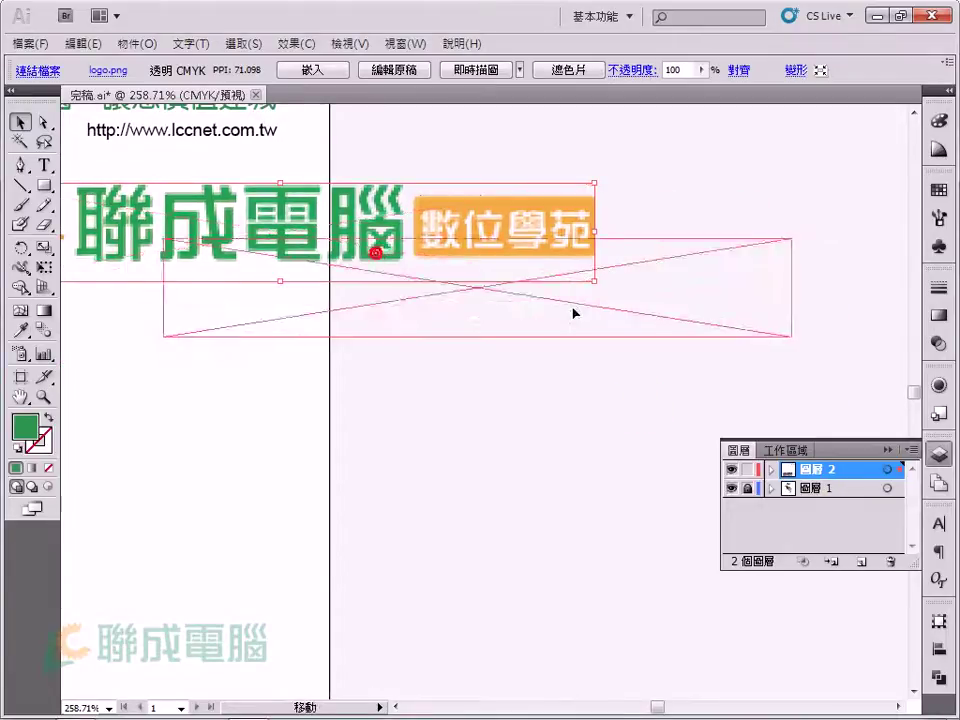
Clip the logo to a rectangle over the gear and 聯成電腦, dropping the orange 數位學苑 tag.
click(44, 185)
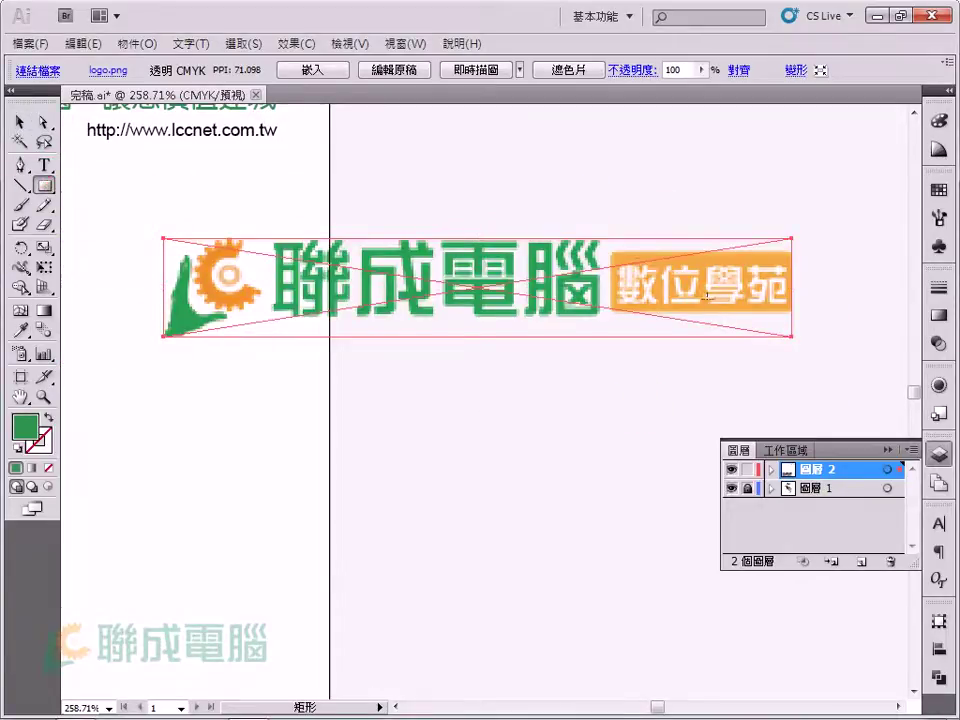
drag(605, 232, 155, 346)
click(19, 121)
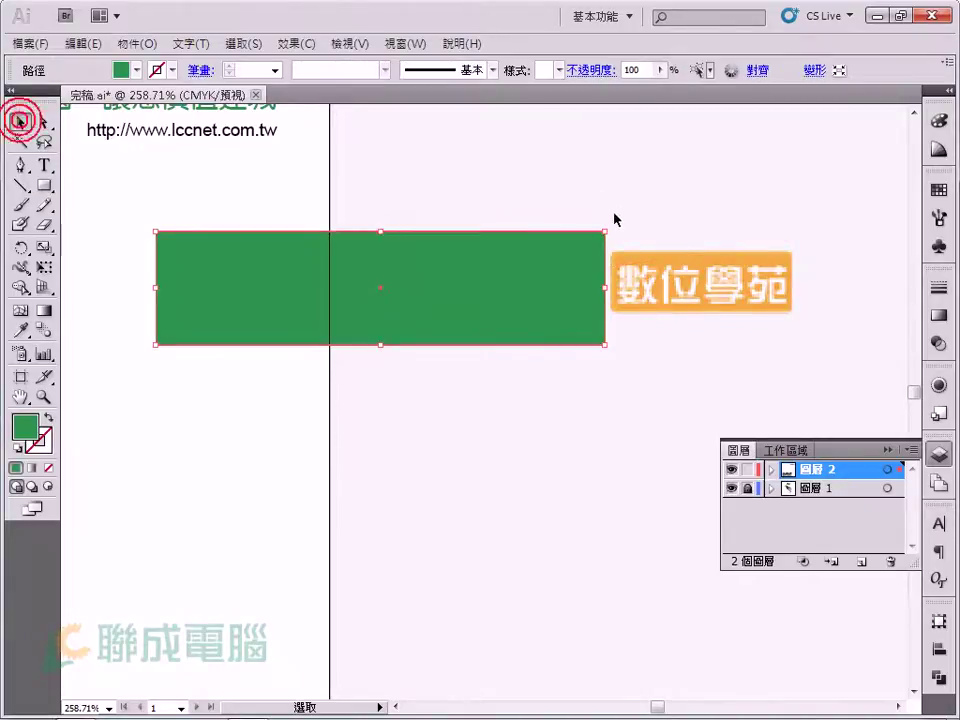
drag(641, 197, 598, 288)
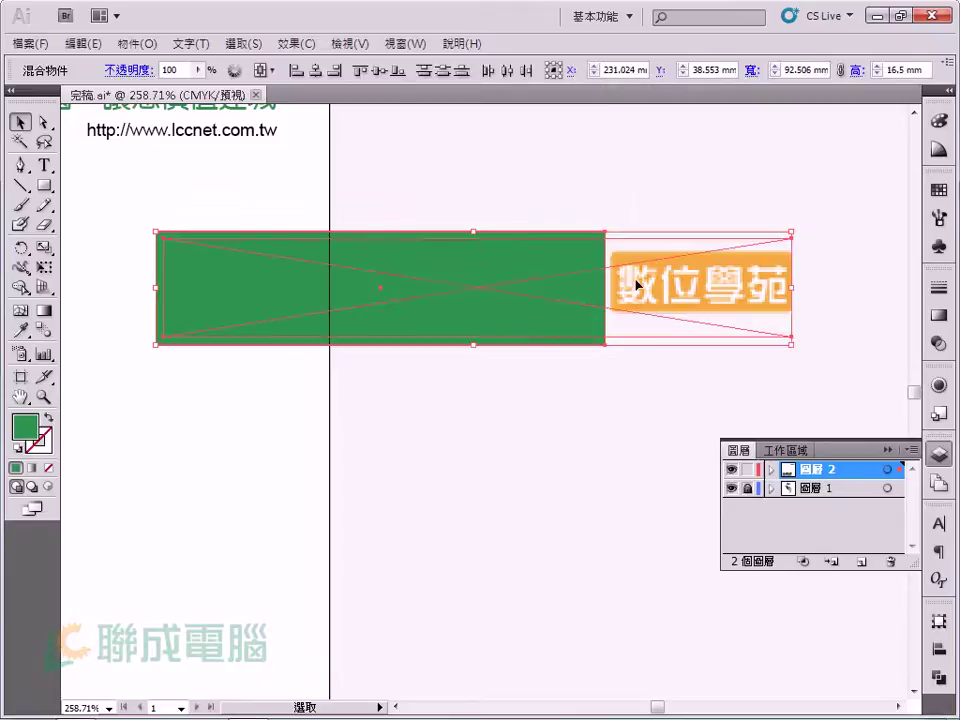
key(ctrl+z)
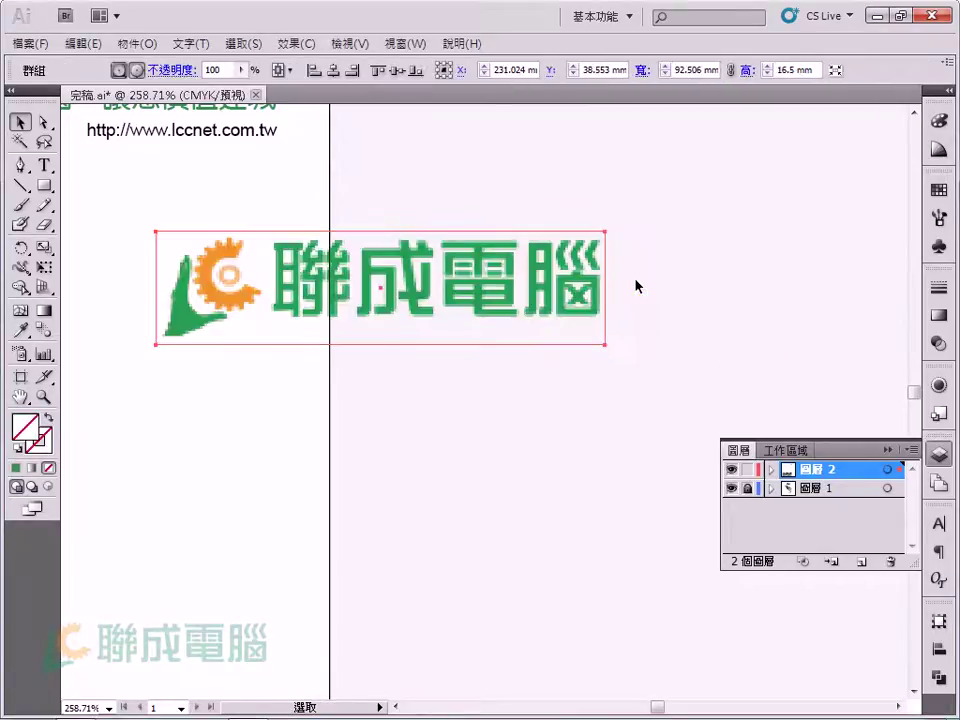
click(641, 284)
drag(348, 302, 422, 272)
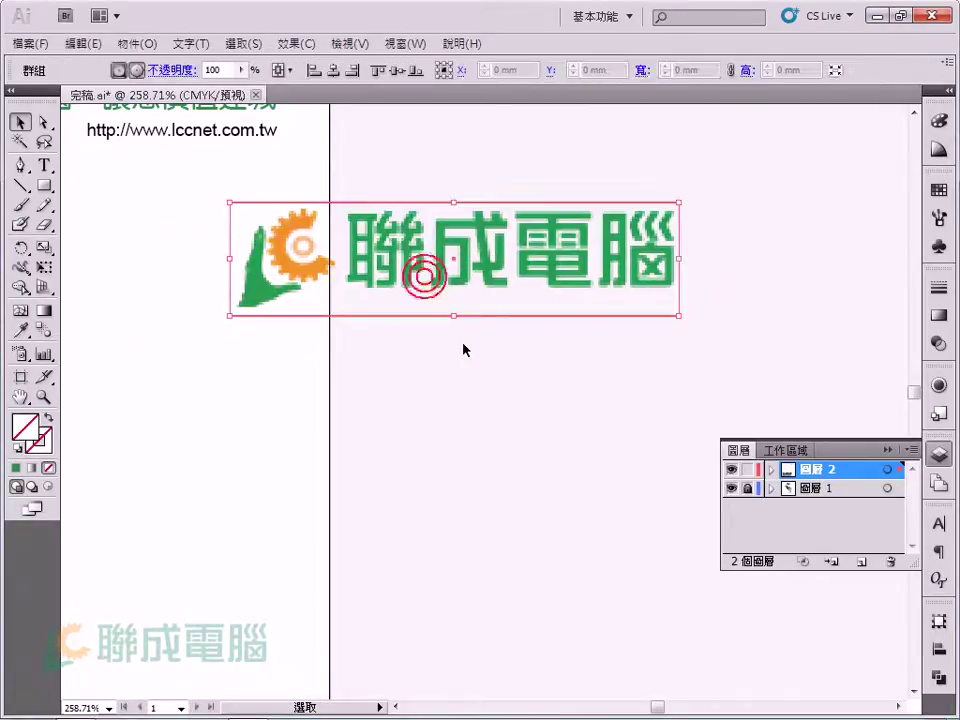
click(468, 346)
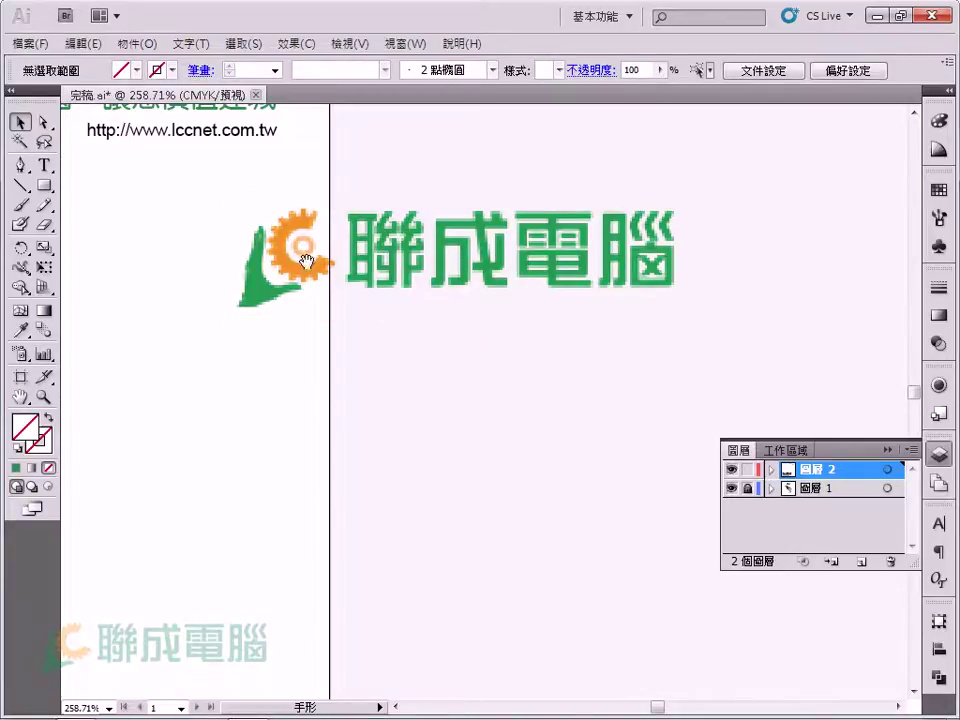
Cut 聯成電腦， from the tagline so the cropped logo precedes 讓您價值連城.
drag(306, 257, 581, 412)
click(345, 260)
key(t)
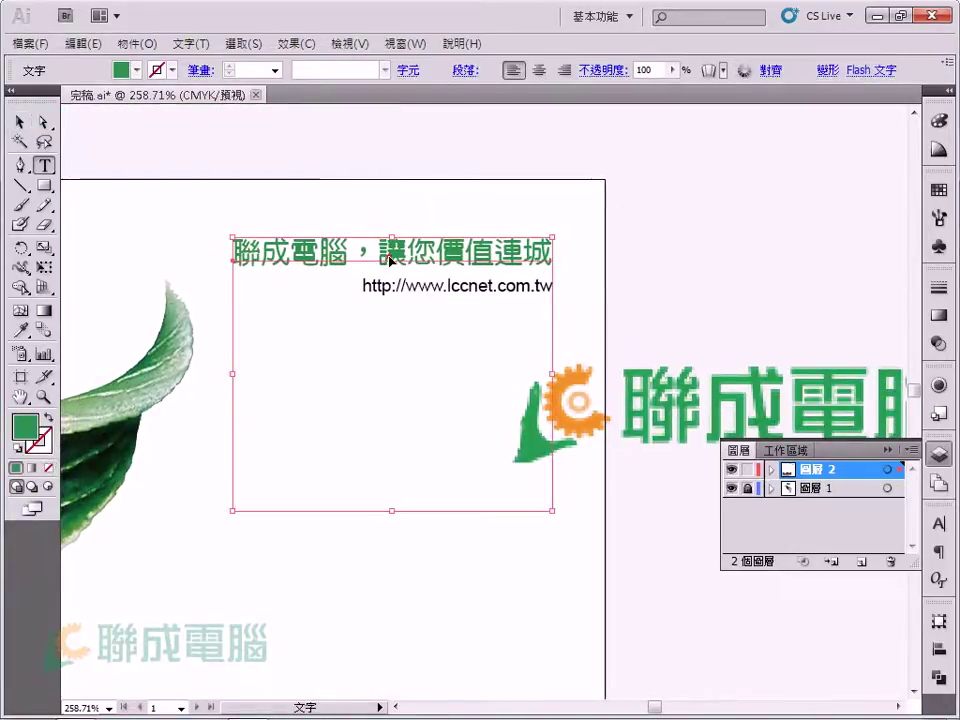
drag(378, 254, 181, 241)
key(BackSpace)
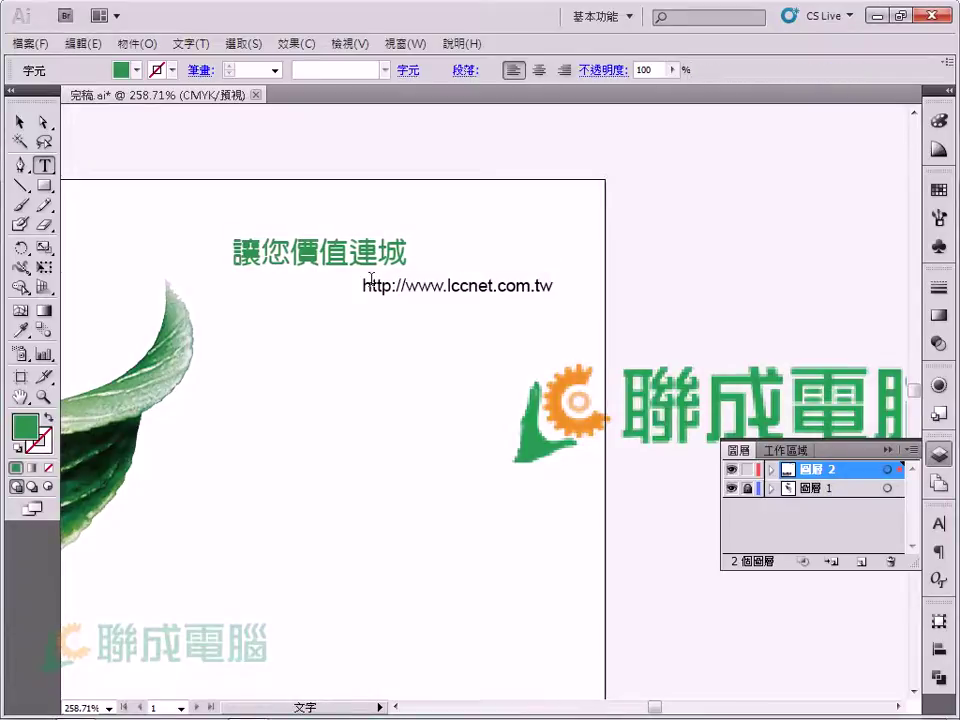
click(703, 242)
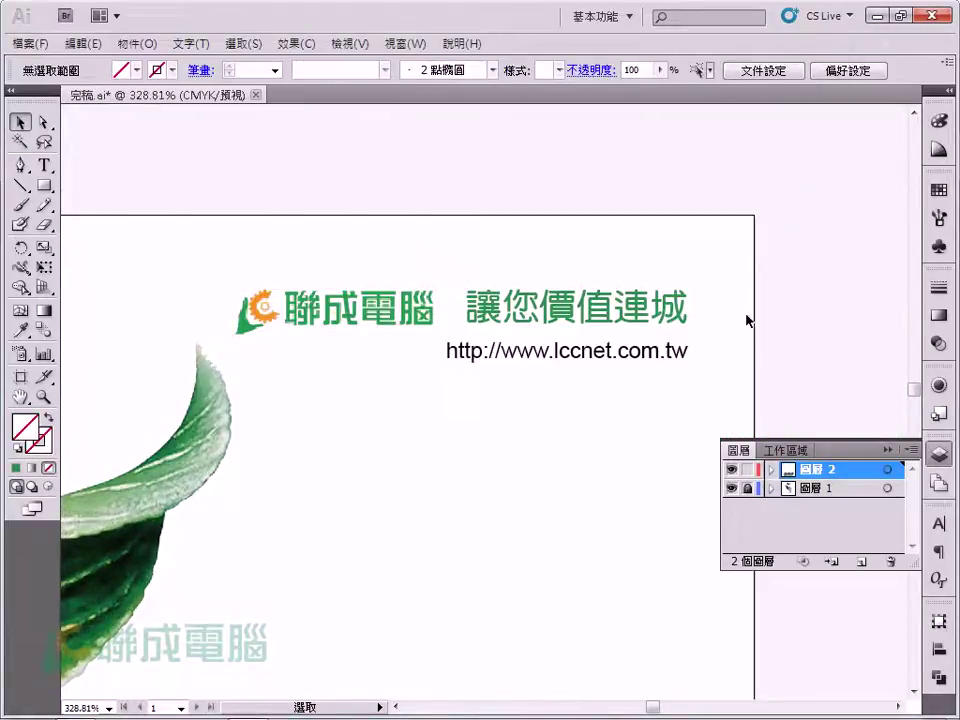
click(520, 360)
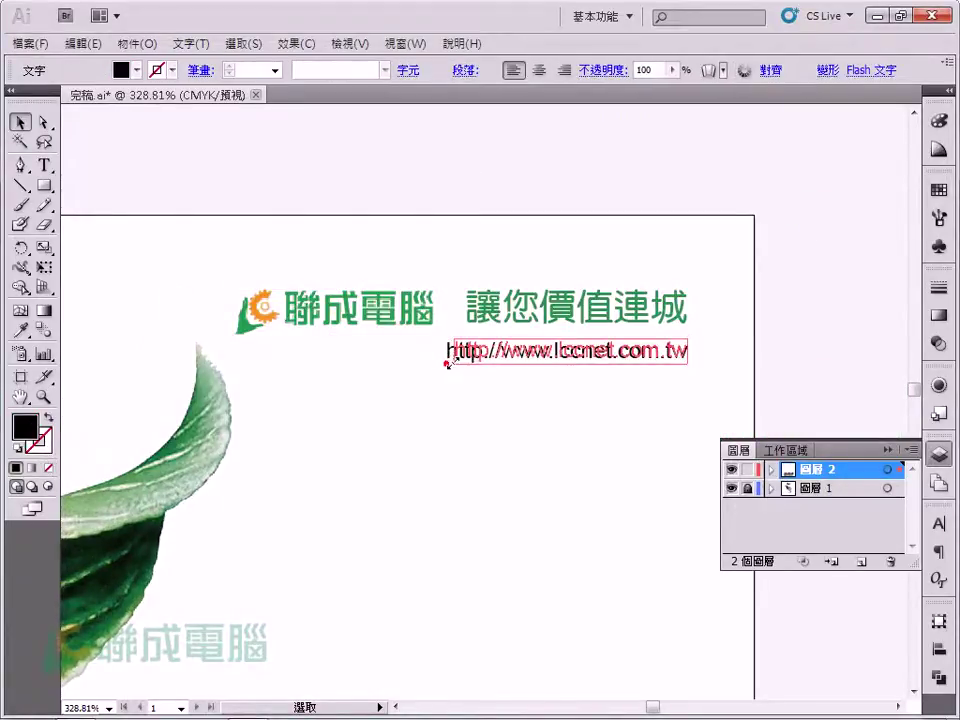
click(440, 368)
key(ctrl+0)
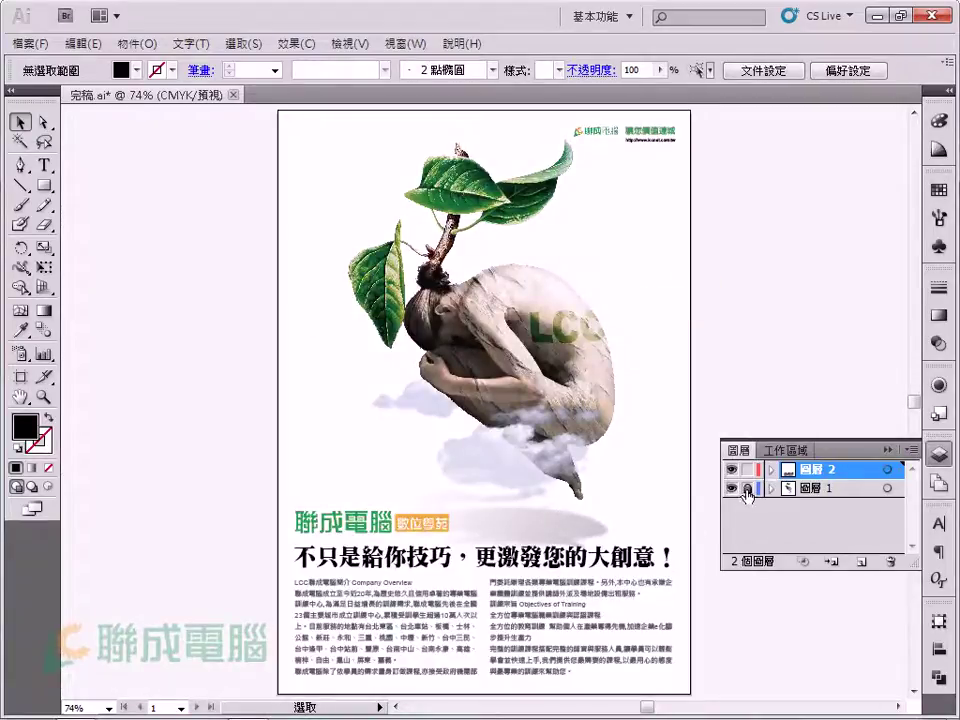
Unlock Layer 1, nudge poster1.psd slightly left and down, relock it and save.
click(746, 490)
click(563, 390)
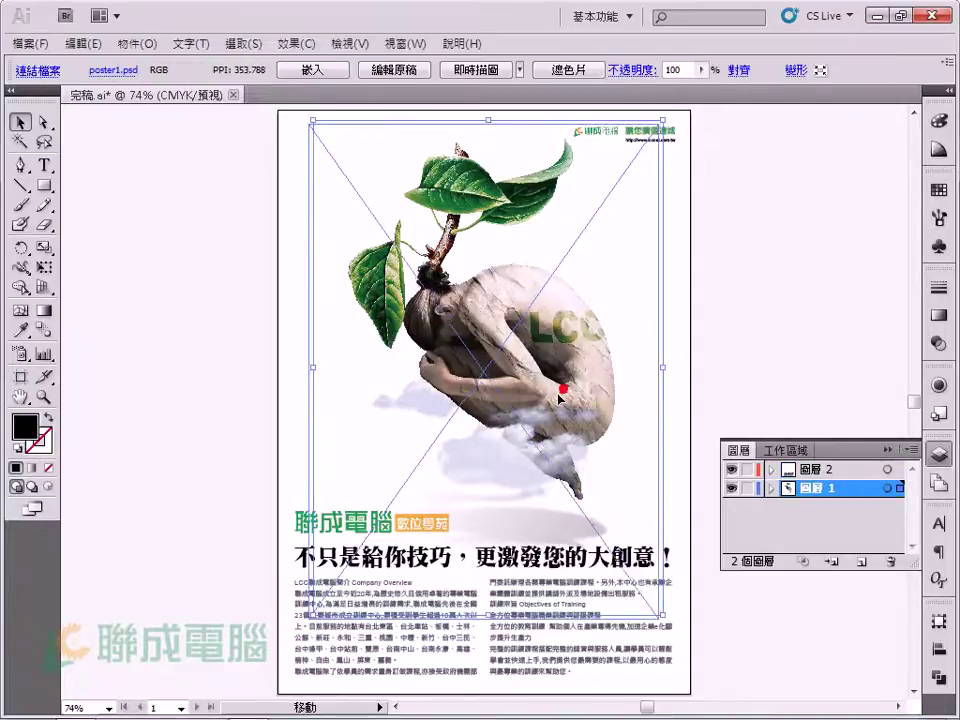
drag(559, 398, 557, 402)
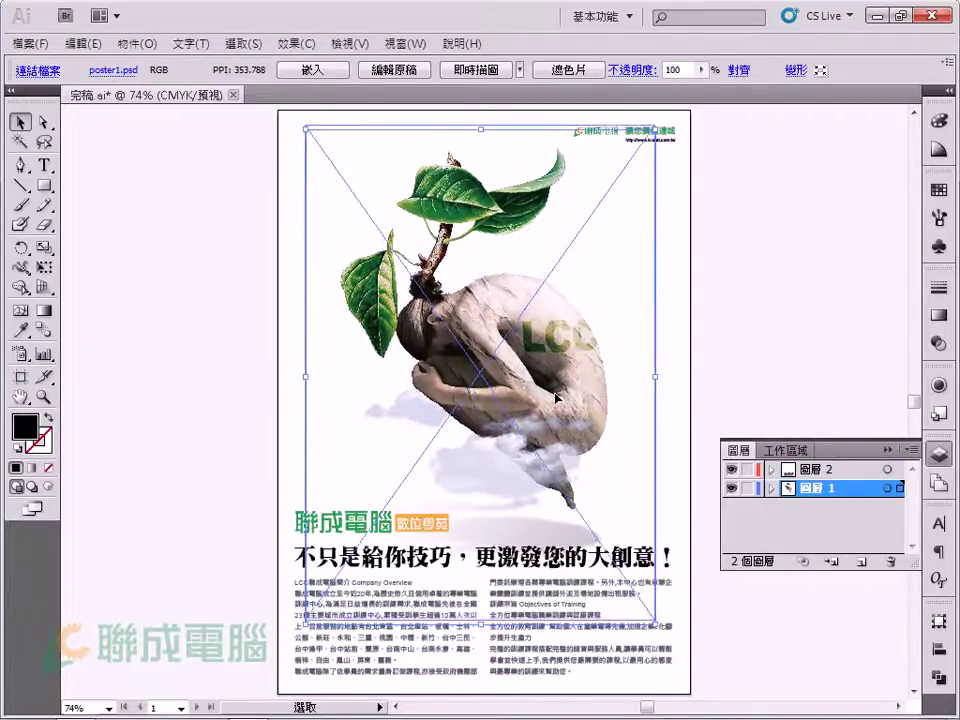
drag(481, 331, 477, 333)
click(730, 292)
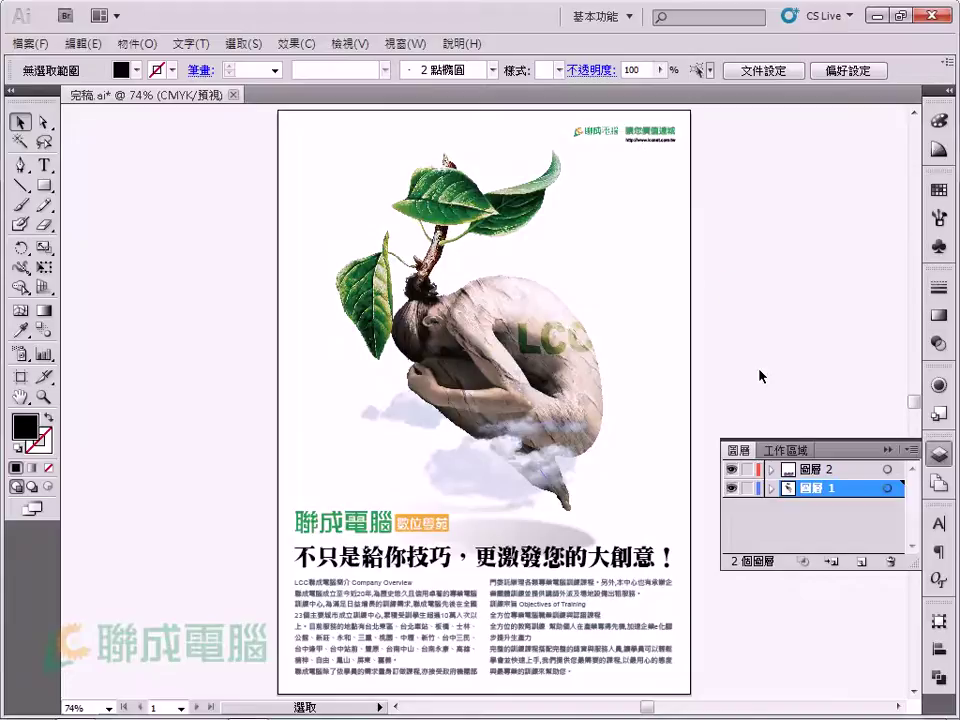
click(746, 488)
key(ctrl)
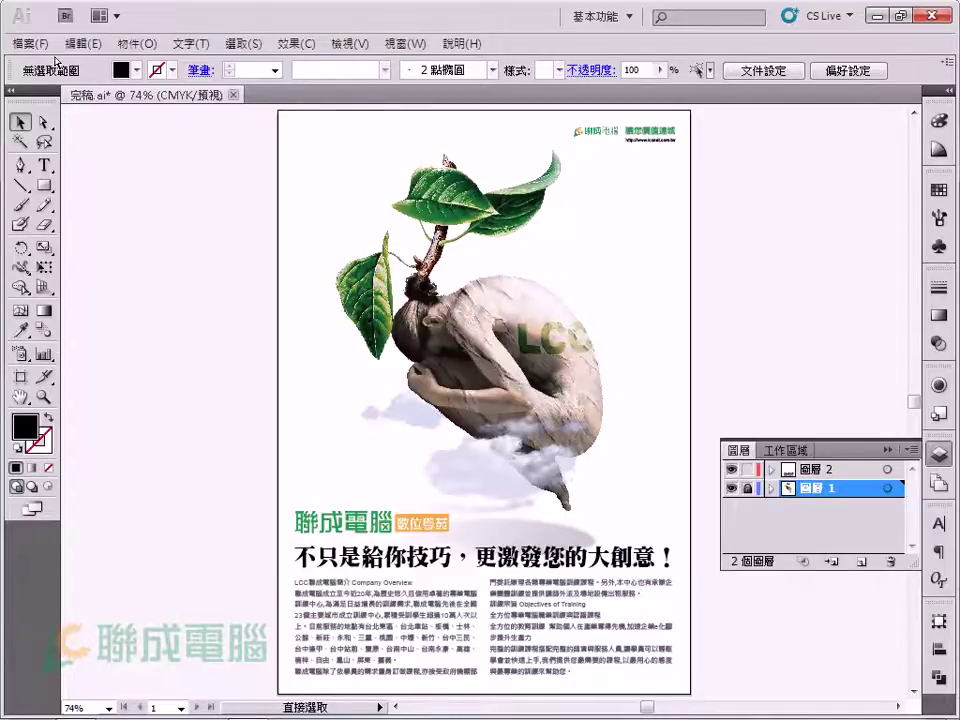
key(ctrl+s)
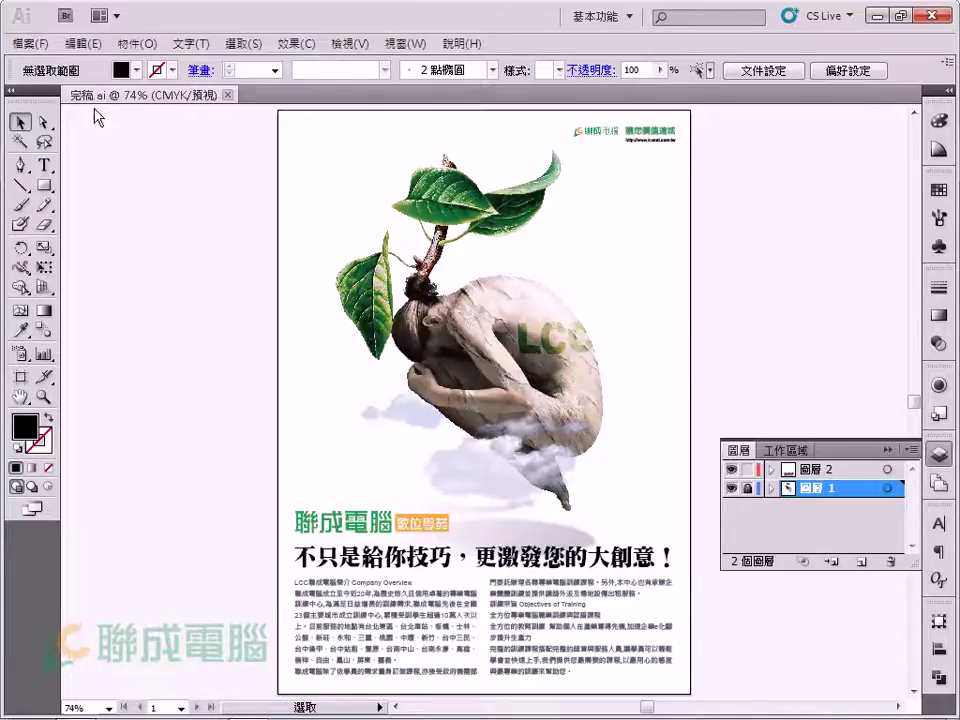
Export the poster to the desktop as 完稿.jpg in JPEG format.
click(30, 43)
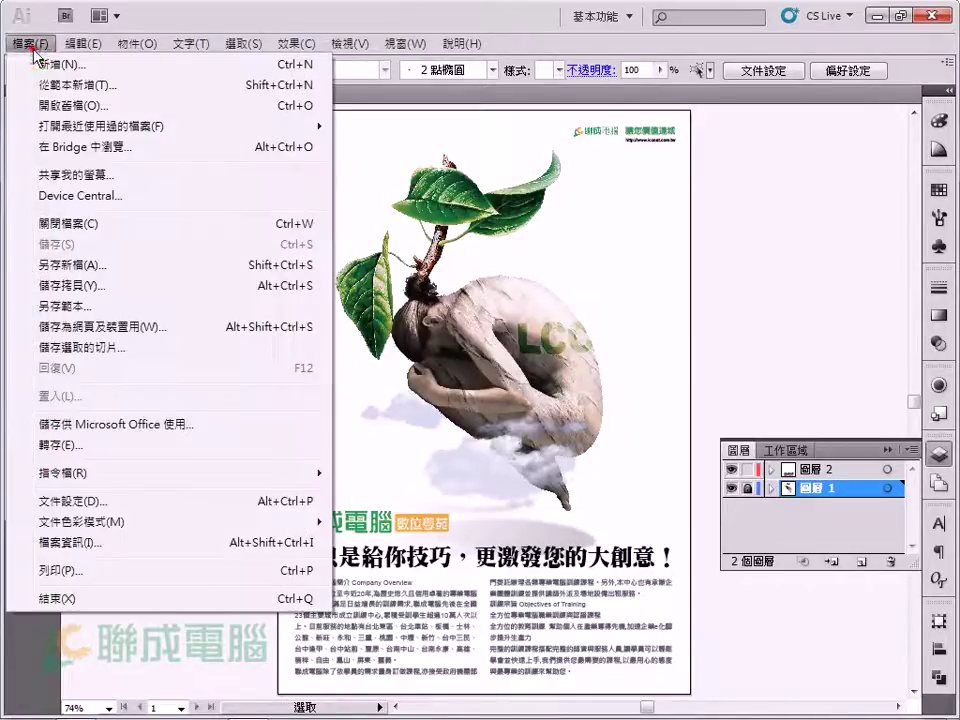
click(95, 446)
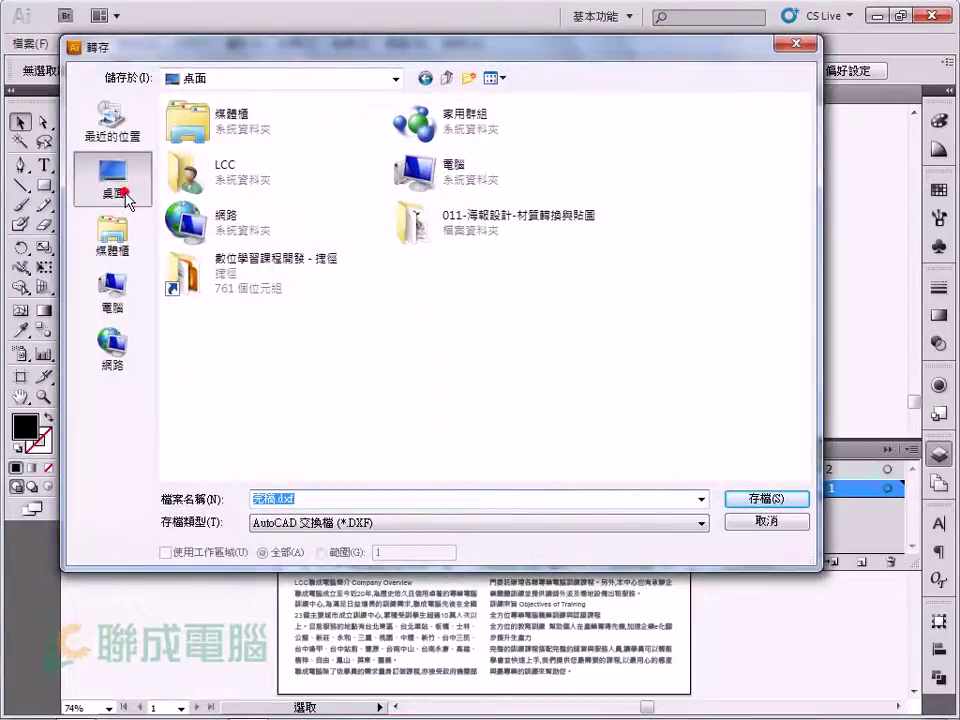
click(303, 521)
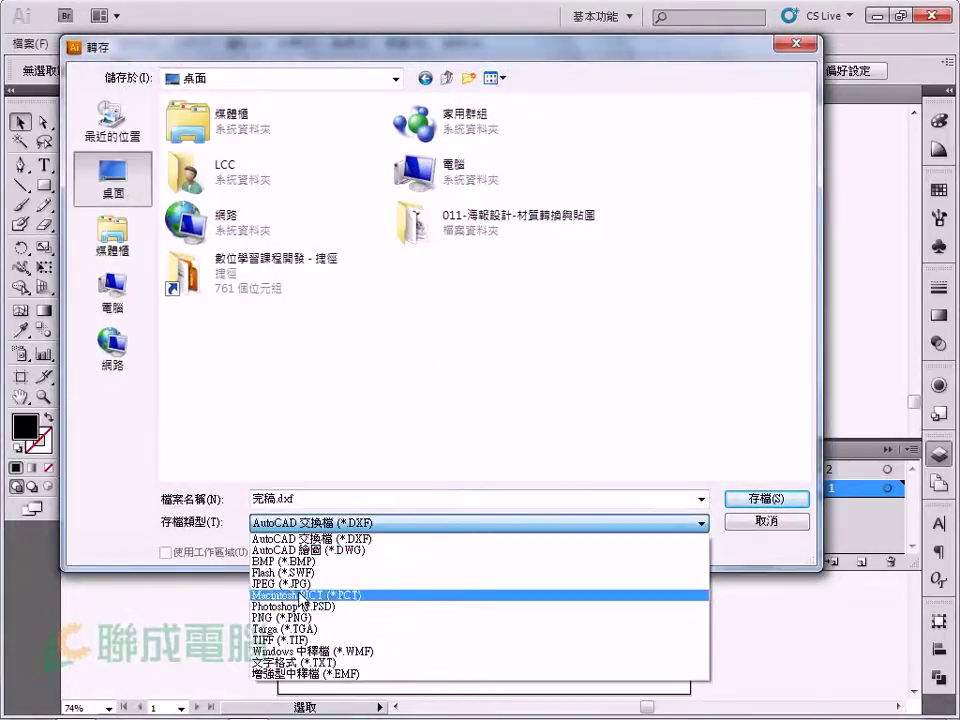
click(300, 588)
click(760, 497)
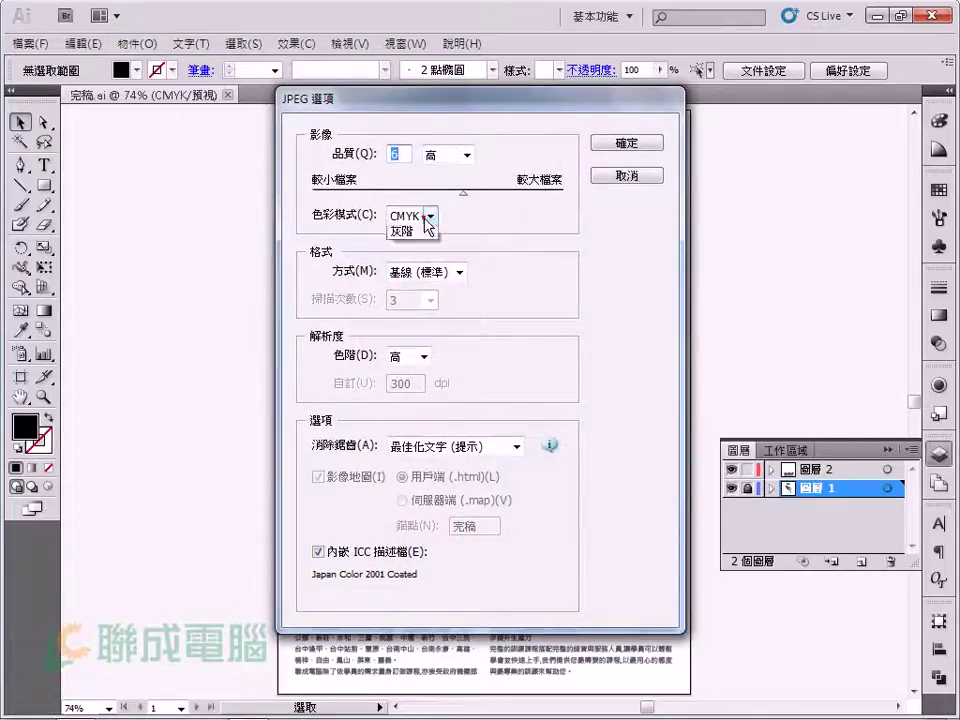
Set the JPEG options to RGB colour, quality 6 and High resolution, and confirm.
click(410, 231)
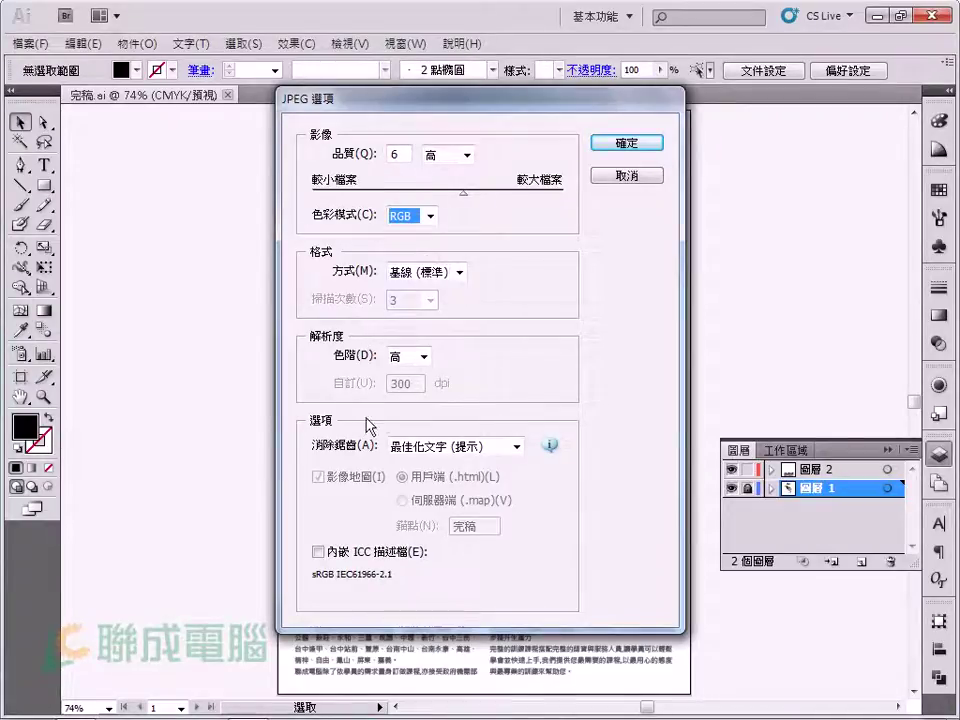
click(422, 357)
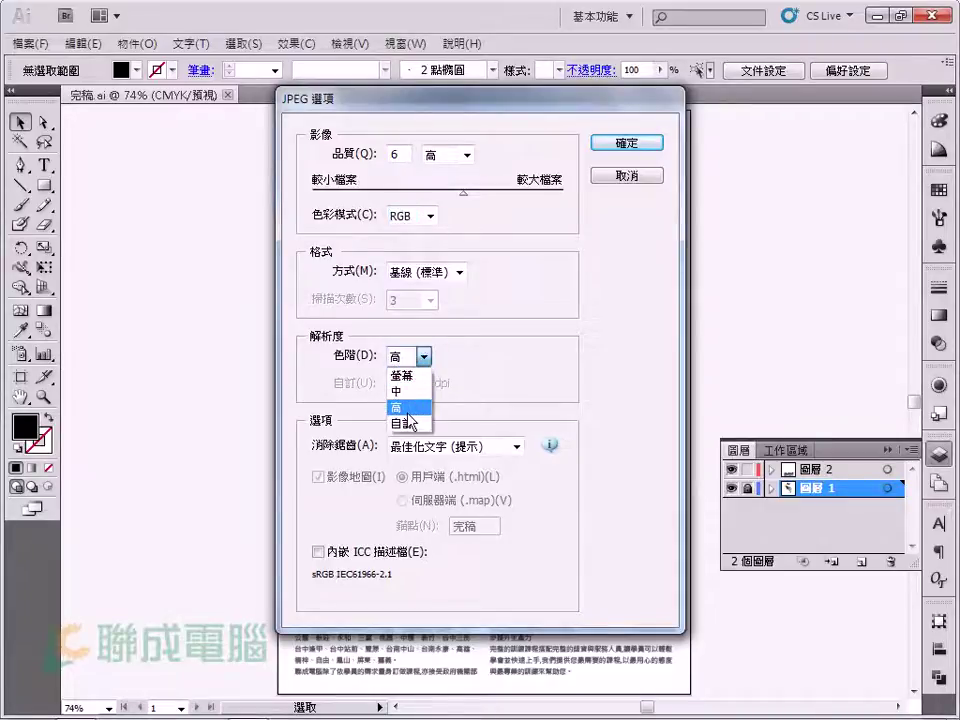
click(408, 408)
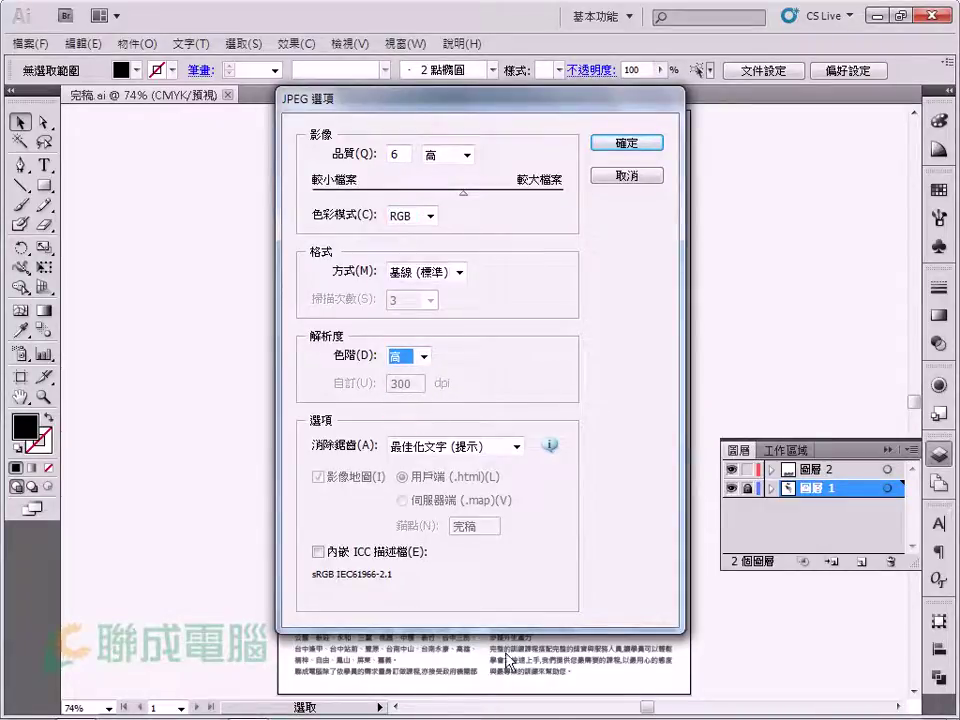
drag(507, 103, 684, 64)
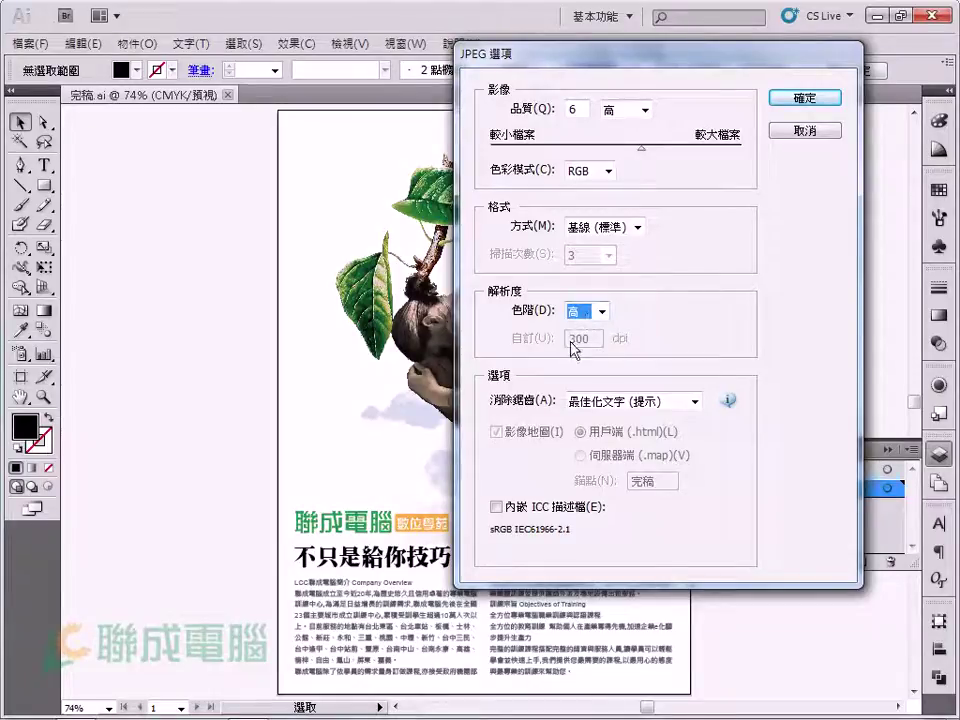
click(797, 100)
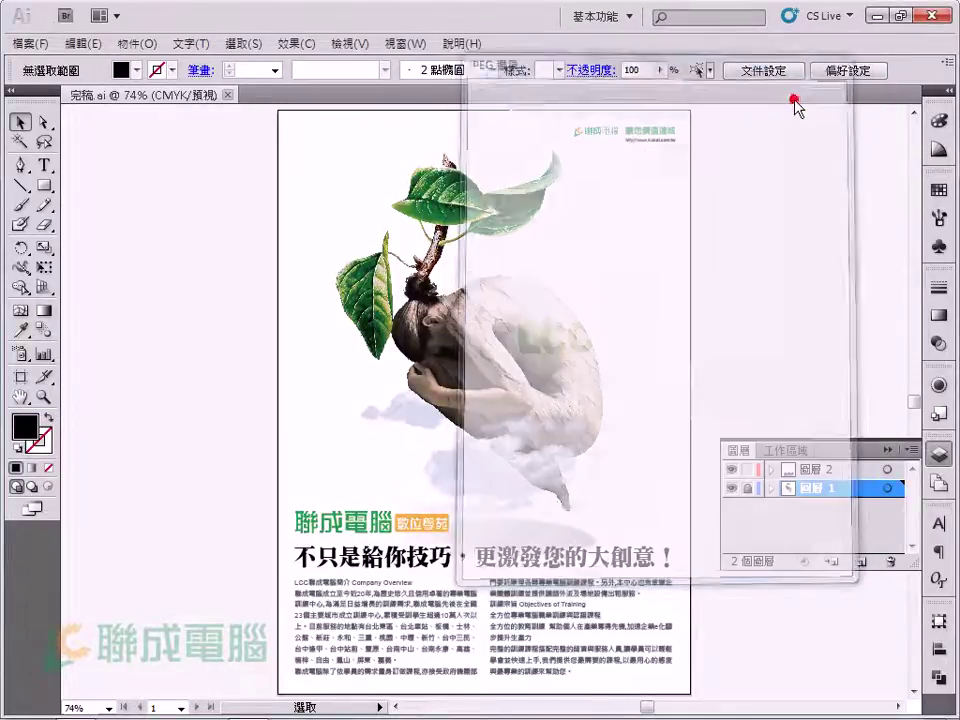